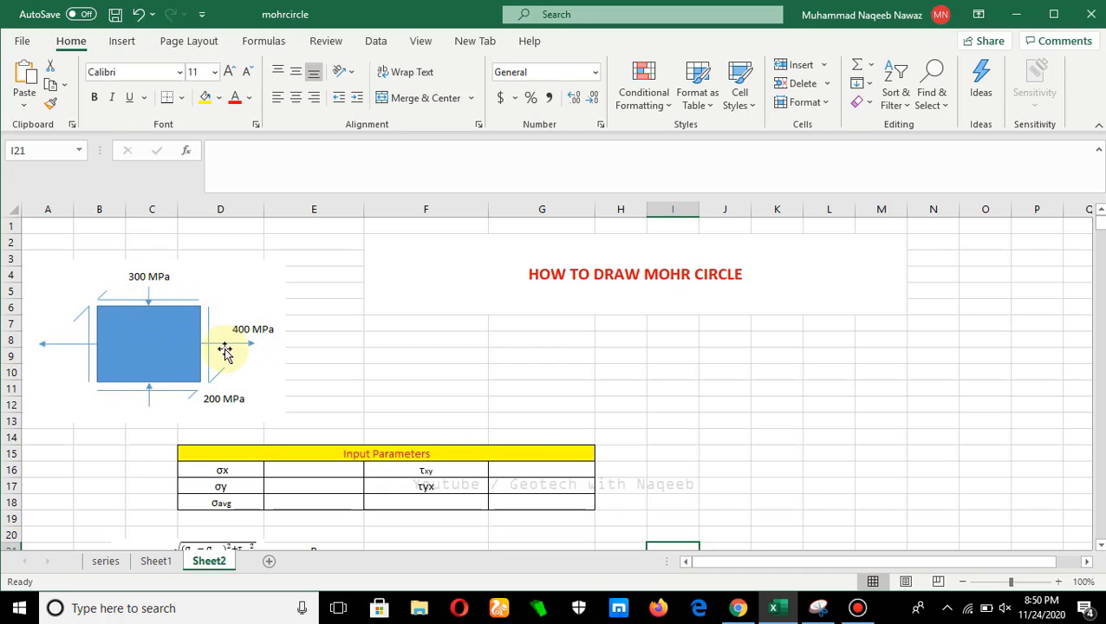
Enter the normal stresses in the Input Parameters table: 400 for σx and -300 for σy
left_click(288, 470)
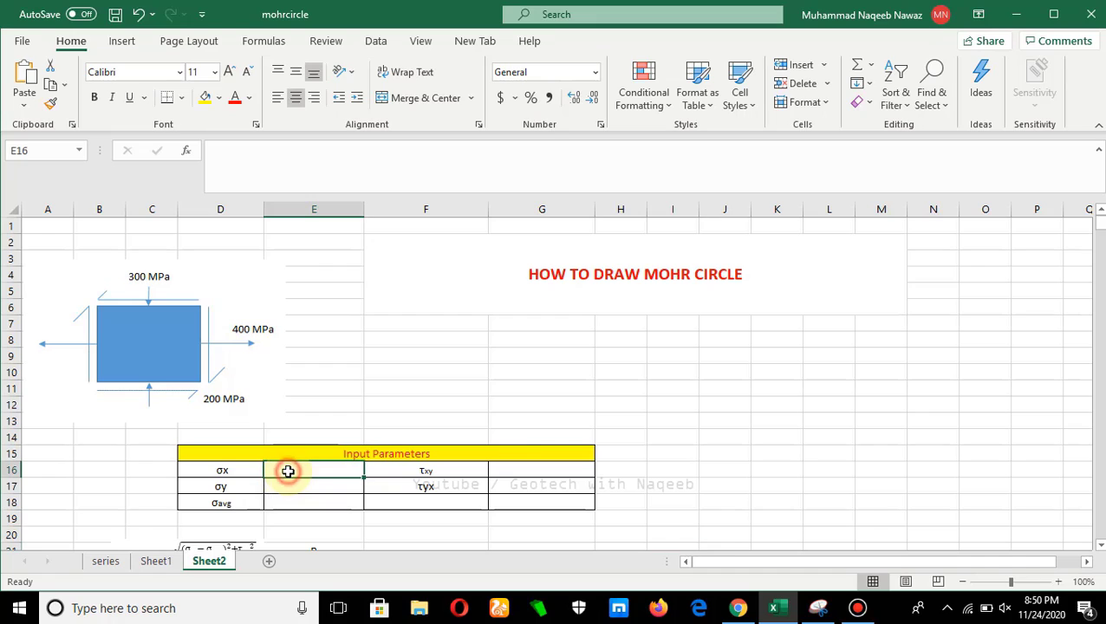
type("400")
left_click(291, 486)
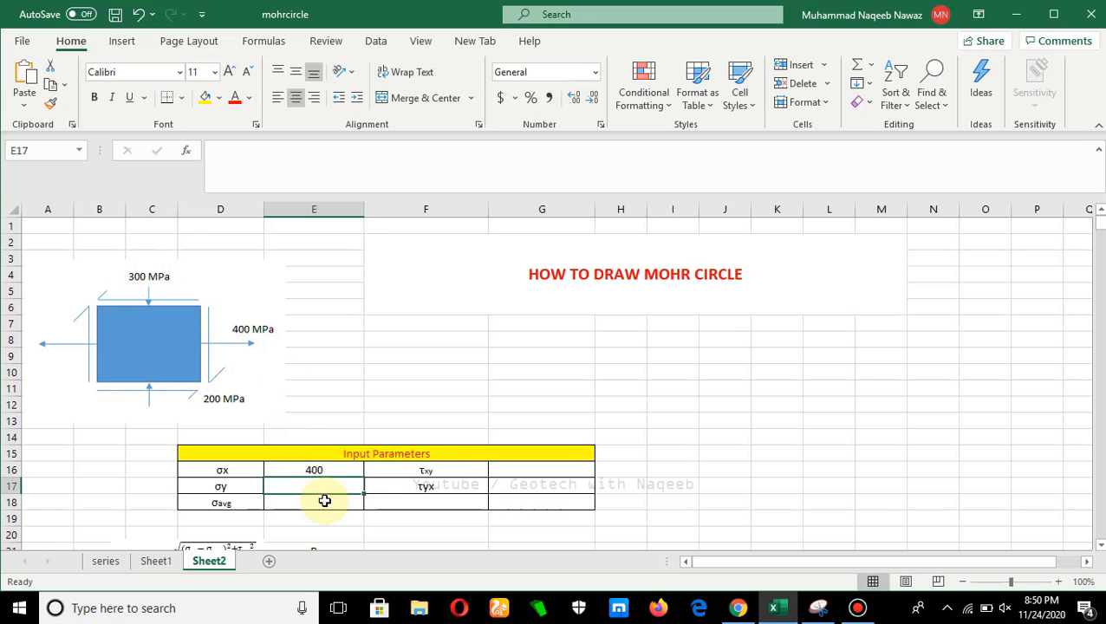
type("-300")
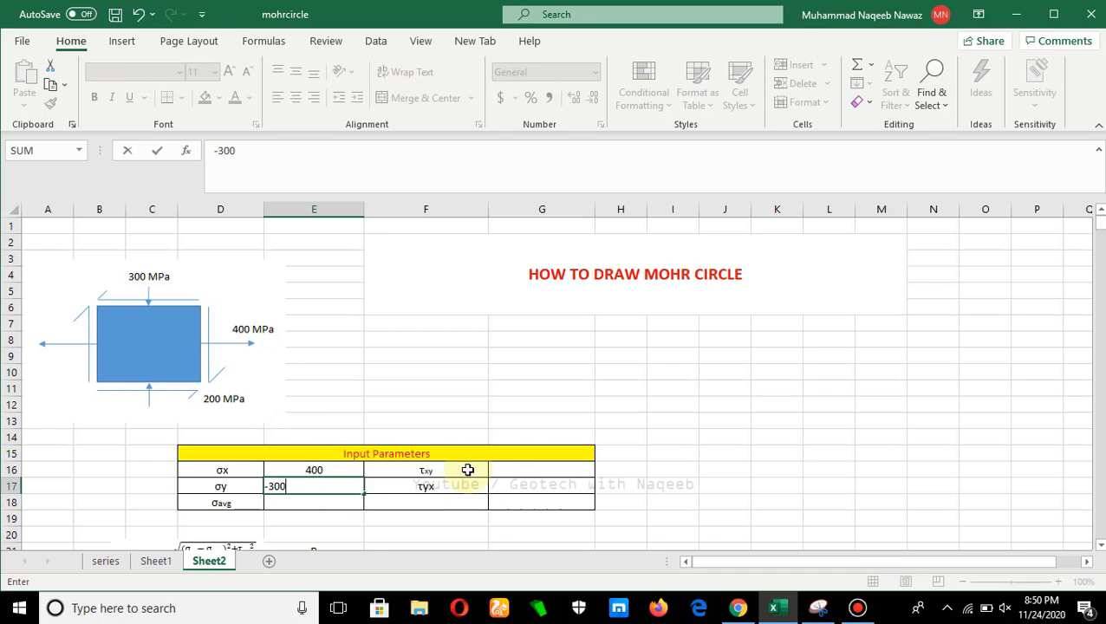
Enter the shear stresses in the Input Parameters table: 200 for τxy and -200 for τyx
left_click(503, 469)
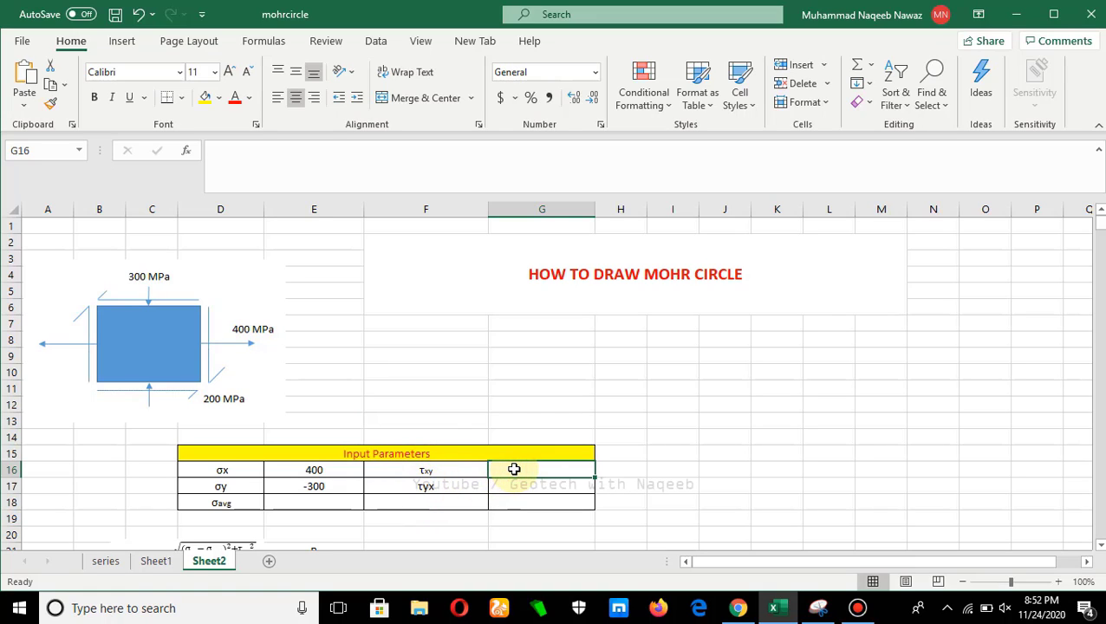
type("2")
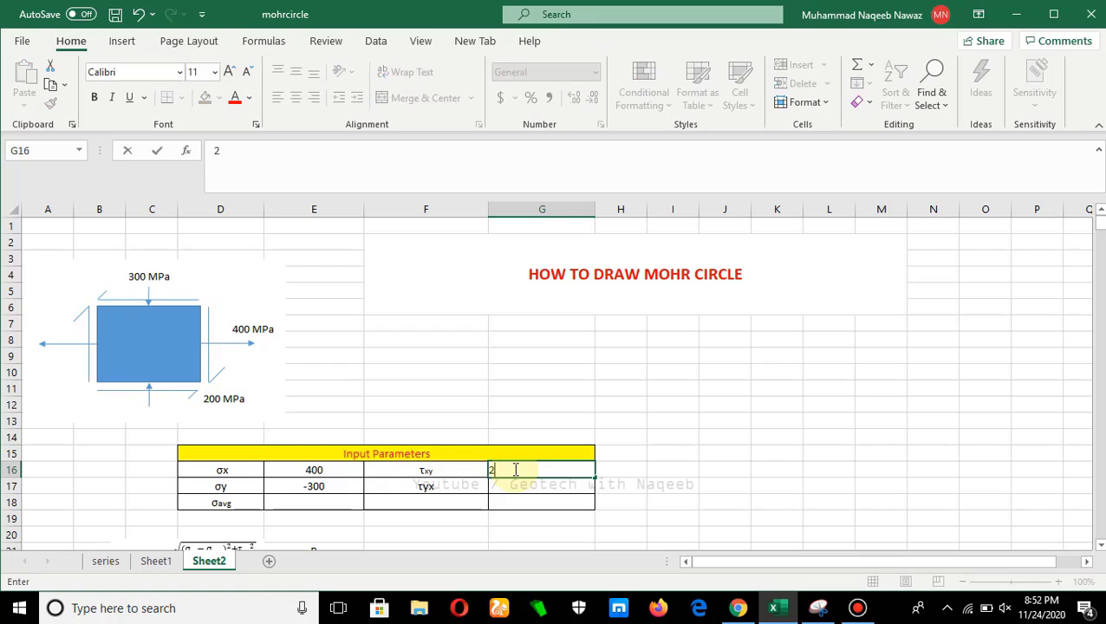
type("00")
key("Return")
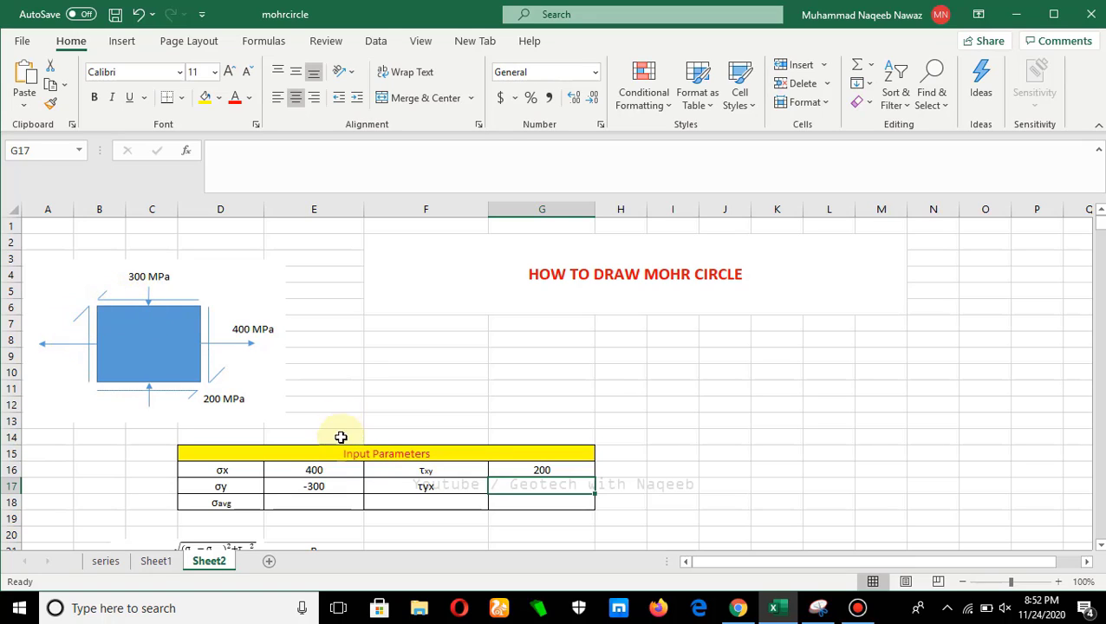
type("-200")
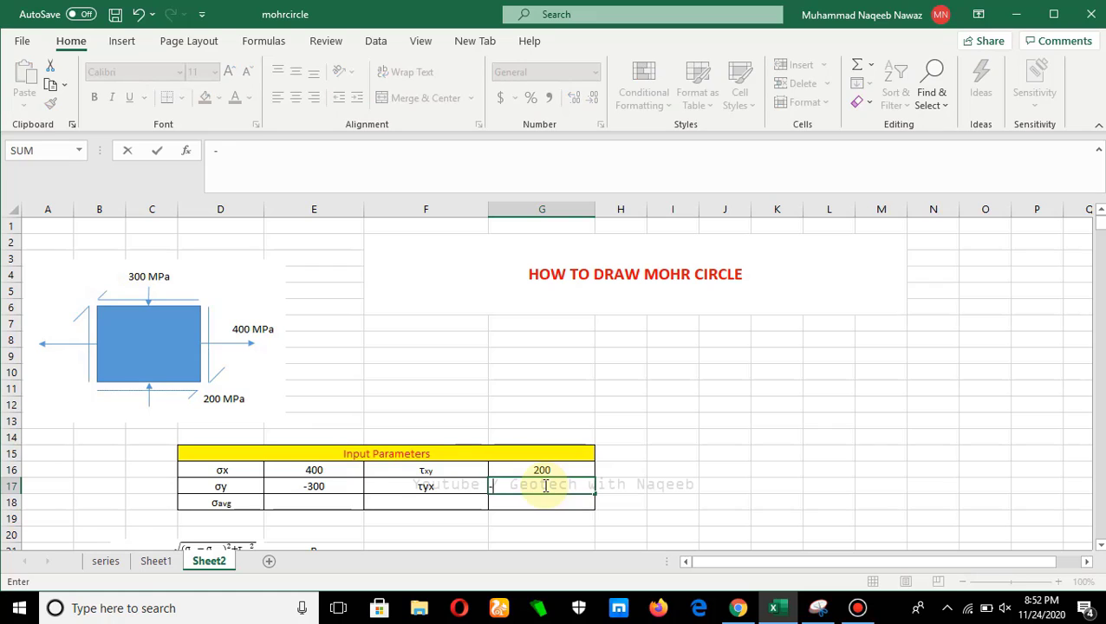
left_click(650, 488)
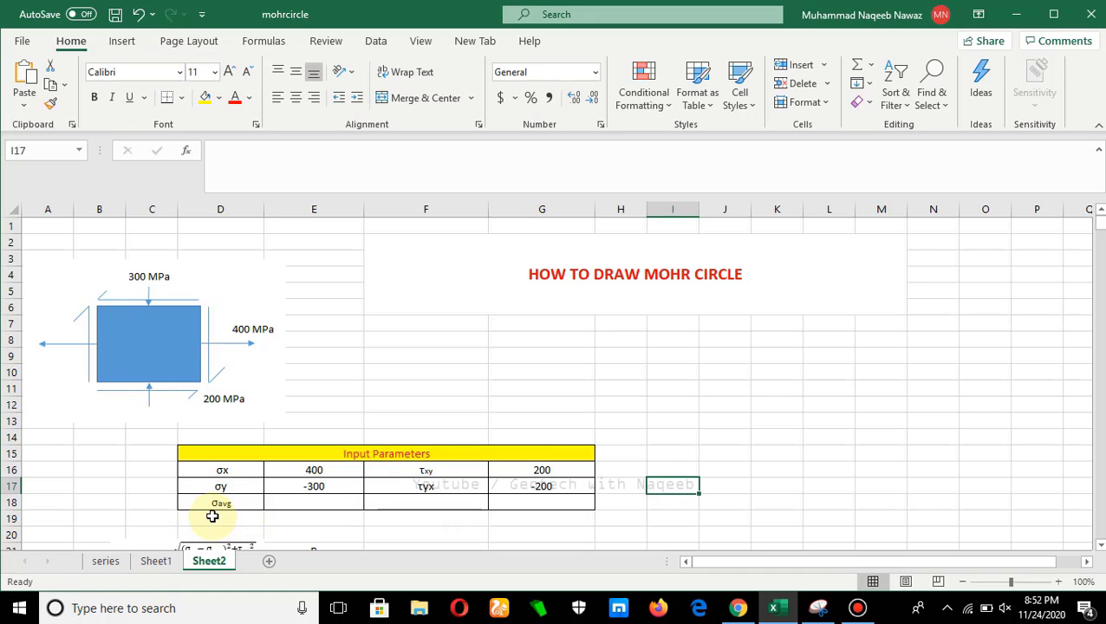
Calculate σavg in E18 with the formula =(E16+E17)/2
left_click(299, 501)
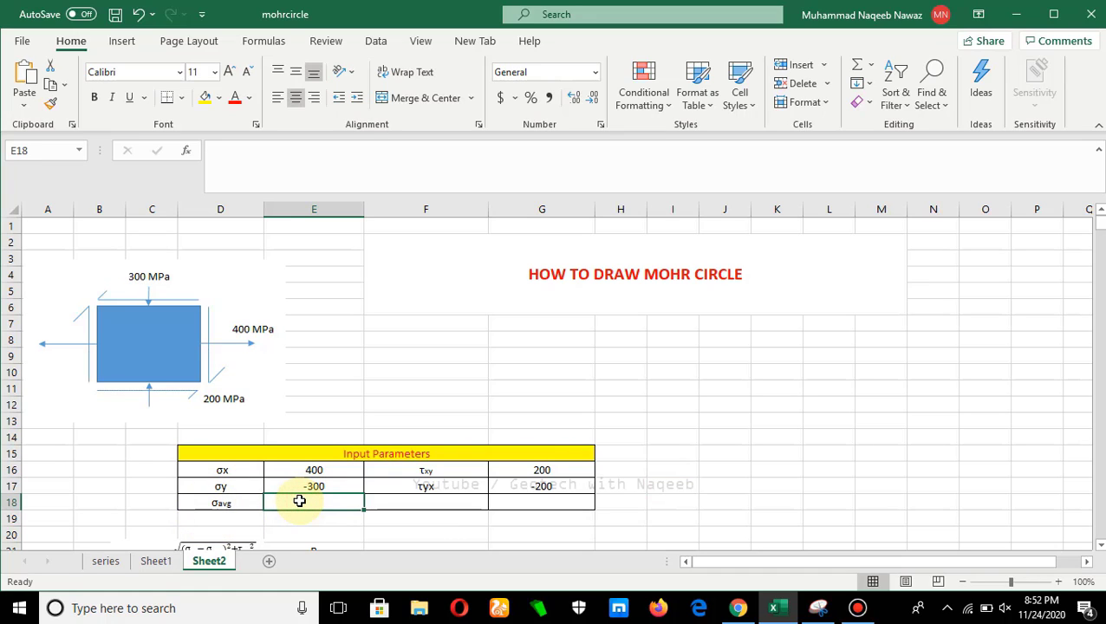
type("=")
type("(")
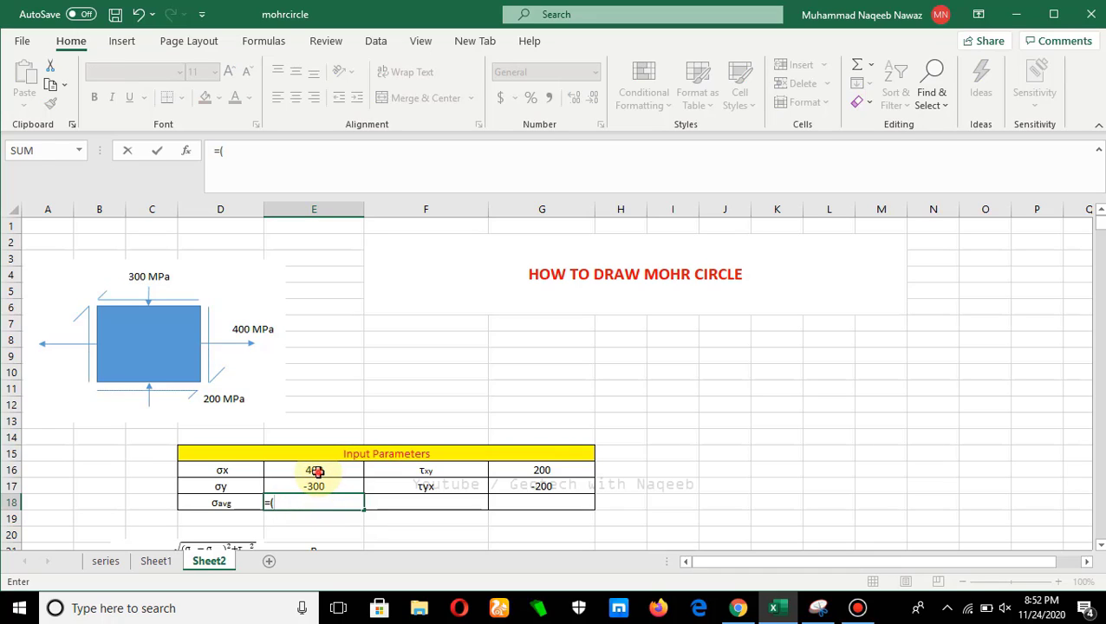
left_click(313, 473)
type("+")
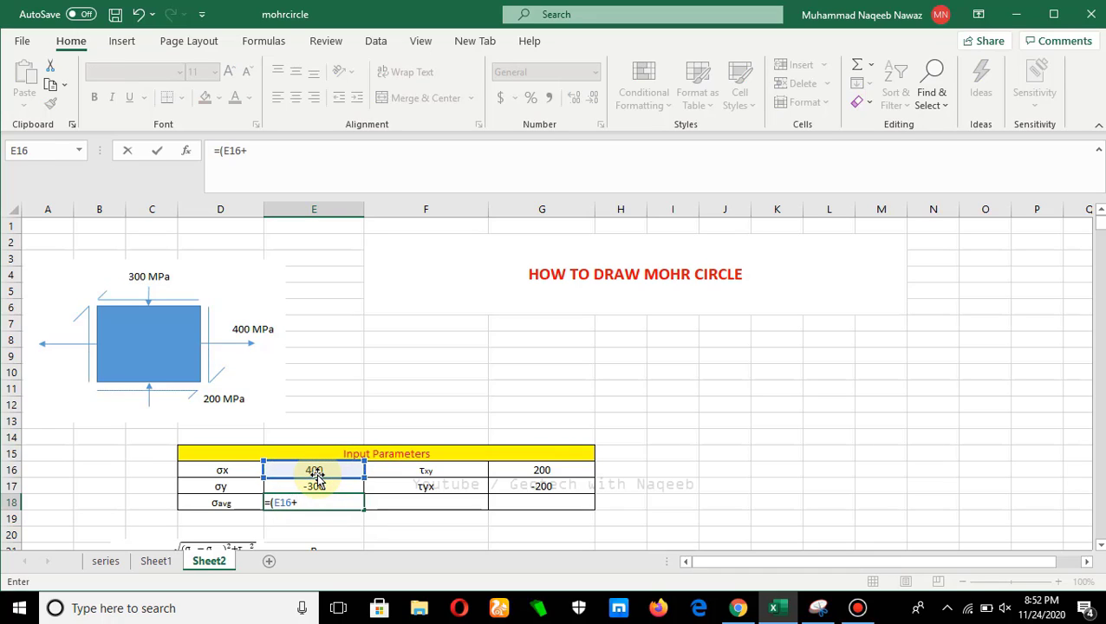
left_click(314, 484)
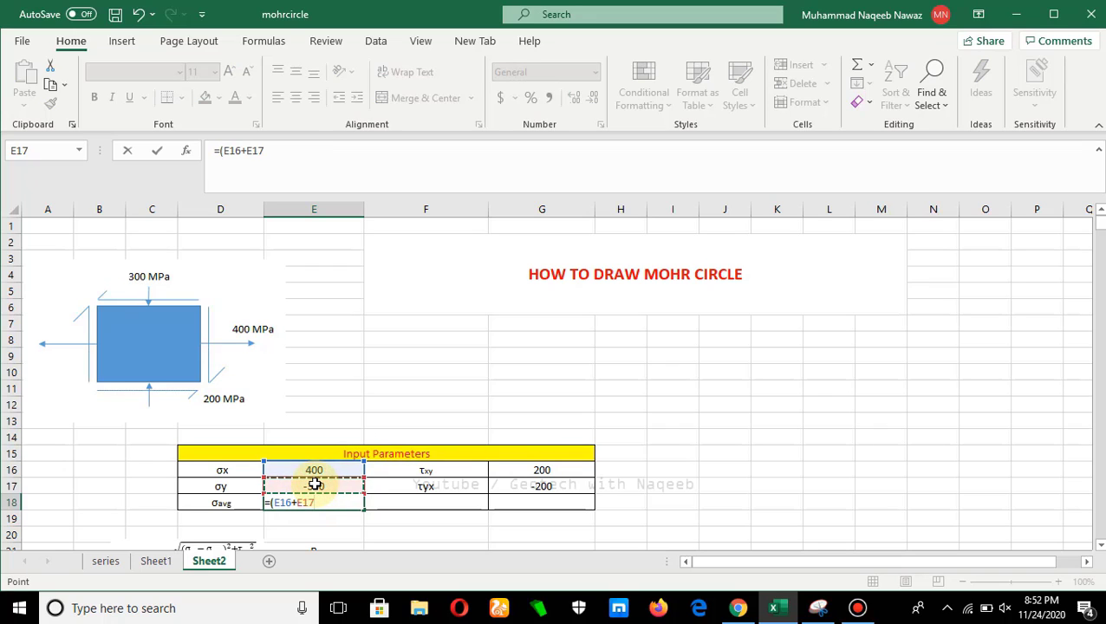
type(")/2")
key("Return")
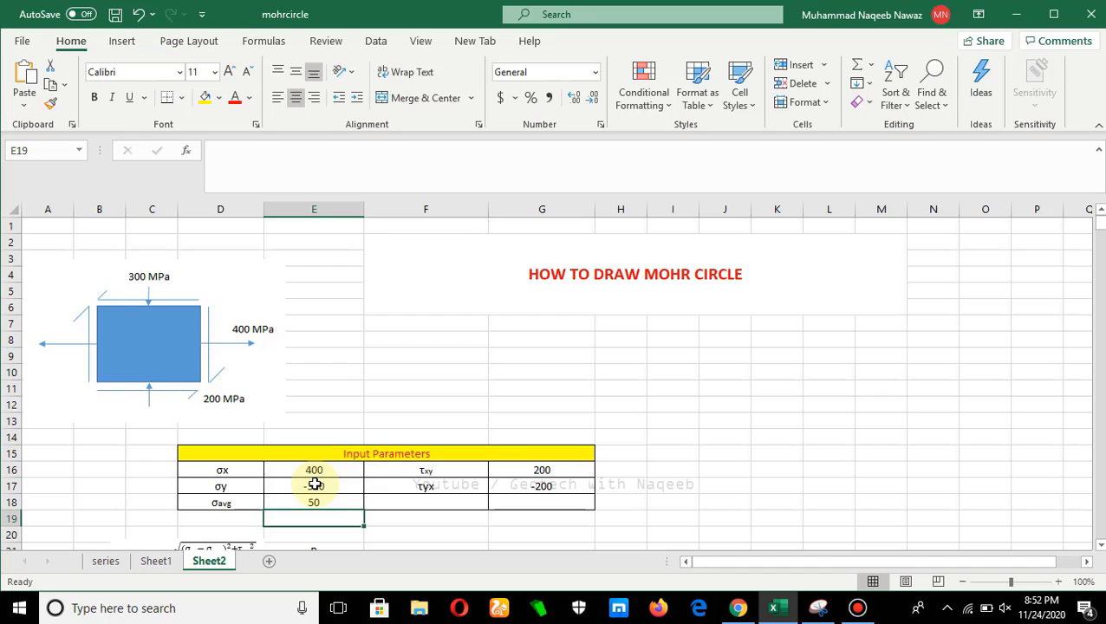
Format the R label in E21 as bold red text
scroll(279, 491, "down", 1)
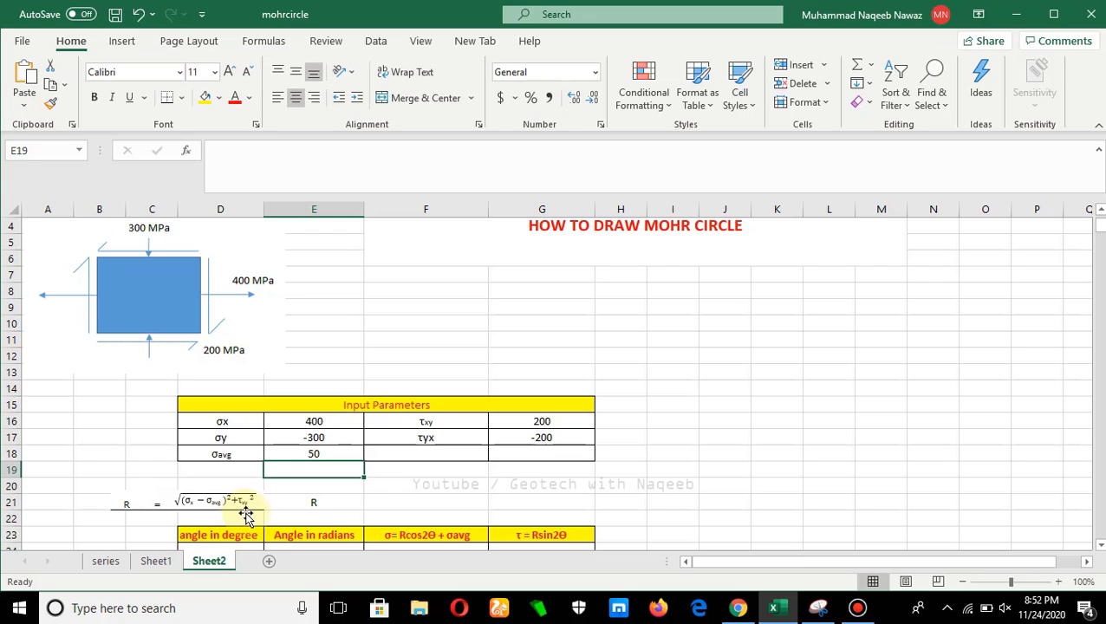
left_click(379, 503)
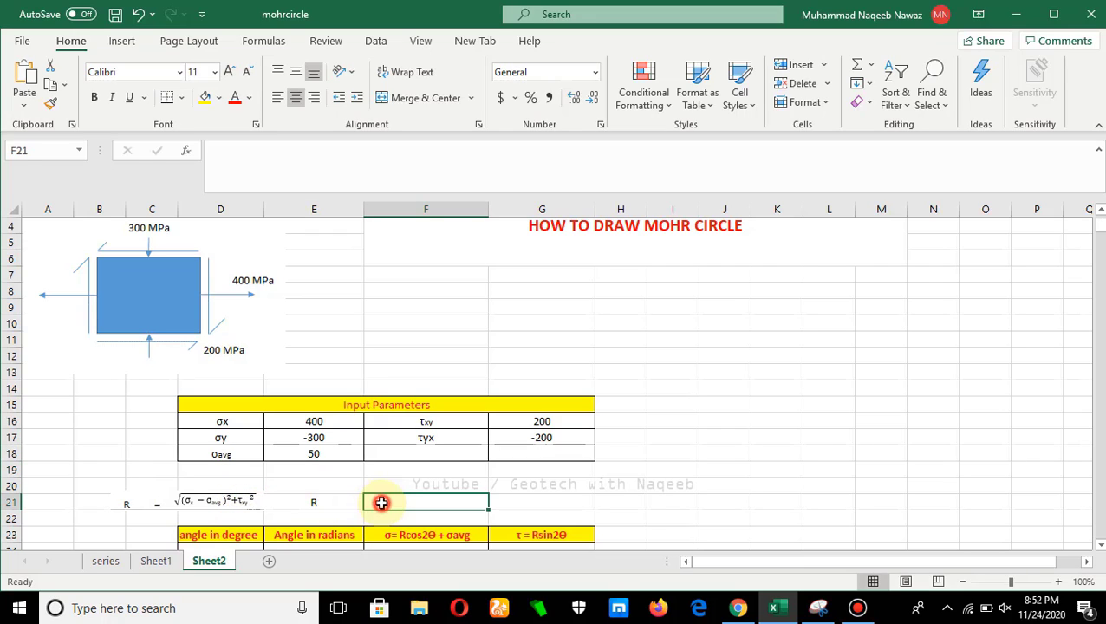
left_click(307, 501)
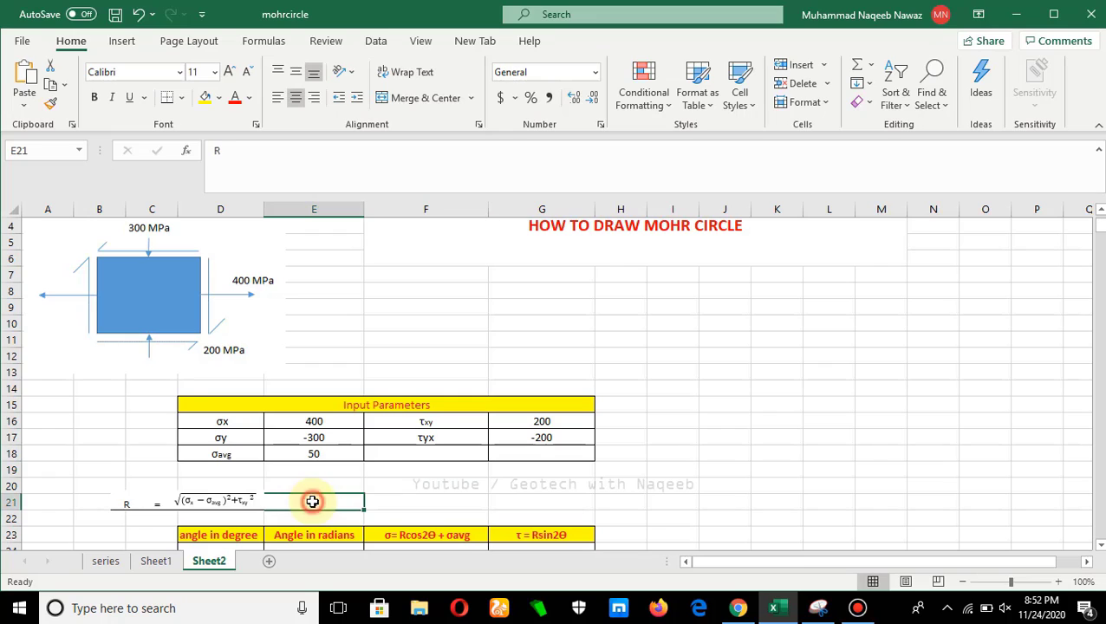
left_click(94, 97)
left_click(232, 97)
Calculate the circle radius R in F21 with the formula =((E16-E18)^2+G16^2)^(1/2)
left_click(389, 502)
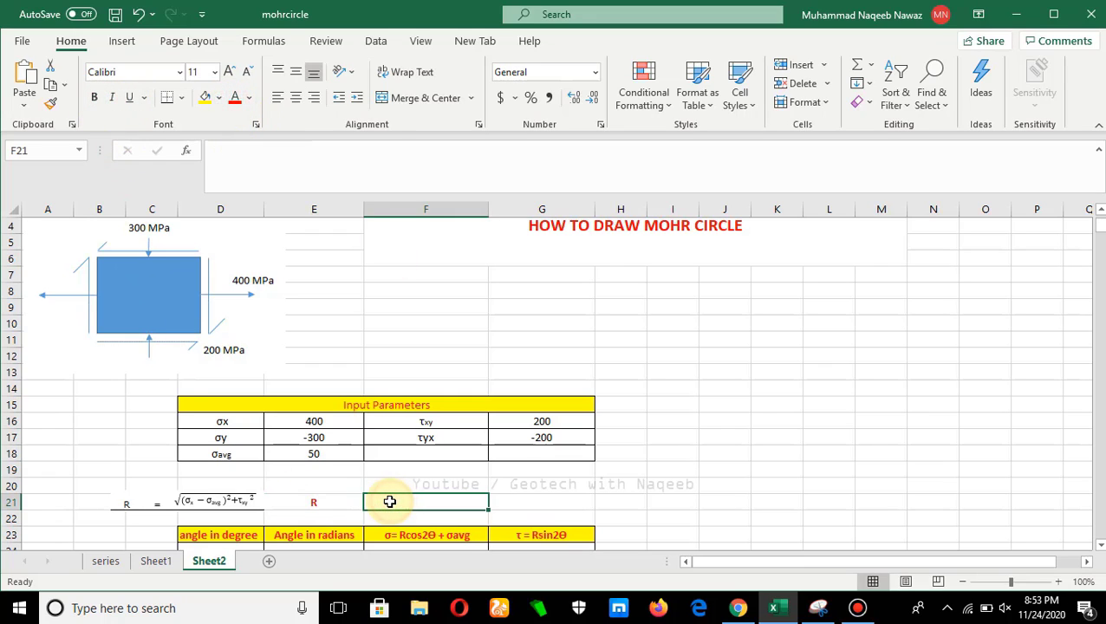
type("=")
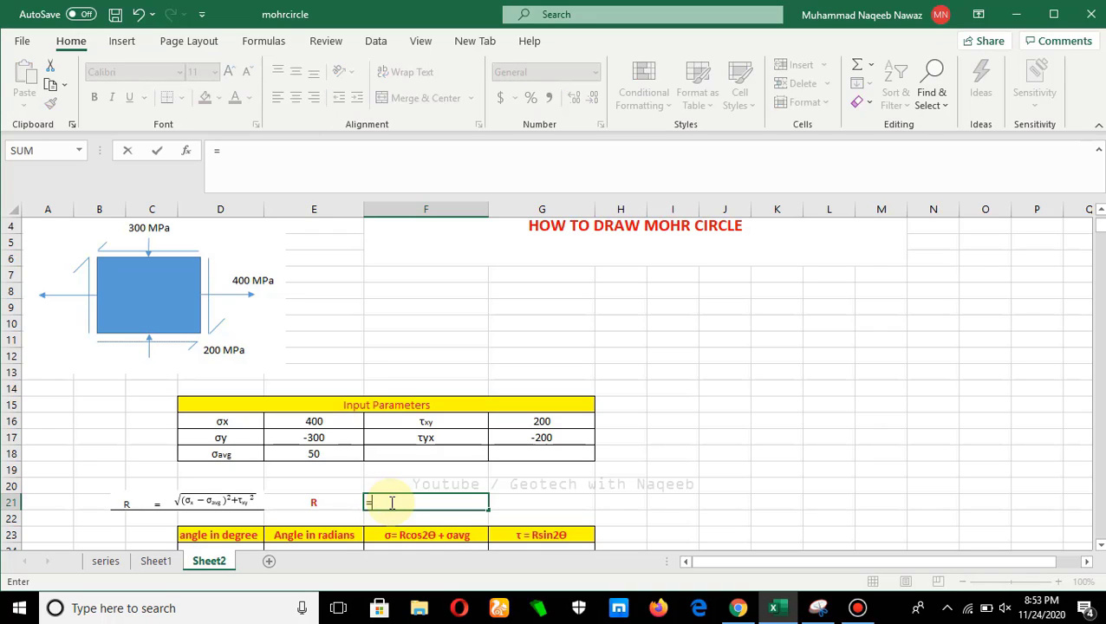
type("((")
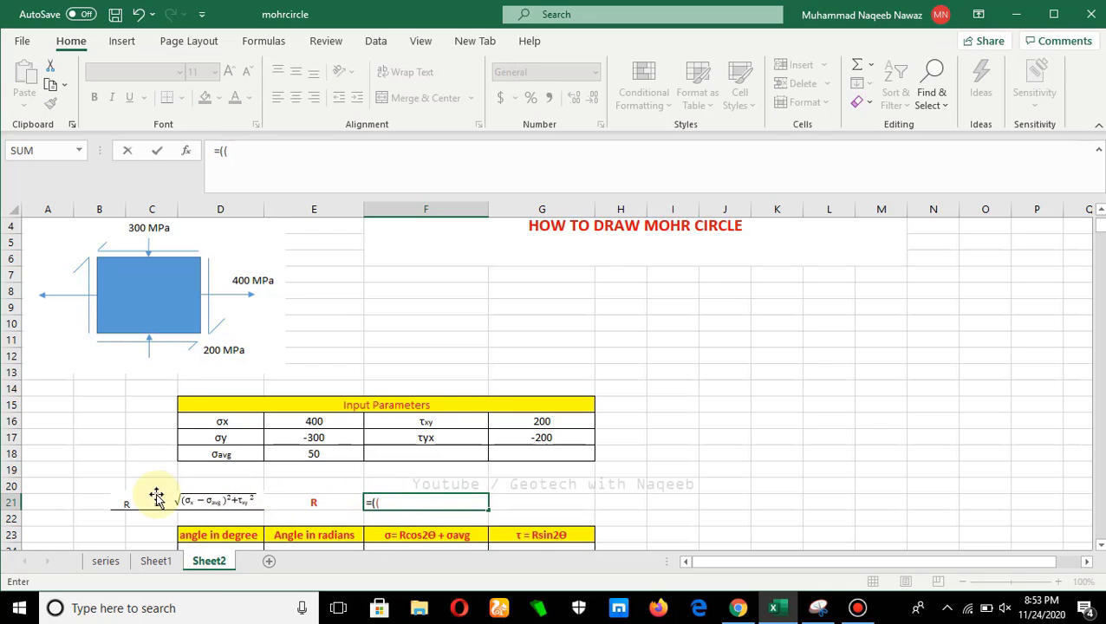
left_click(310, 422)
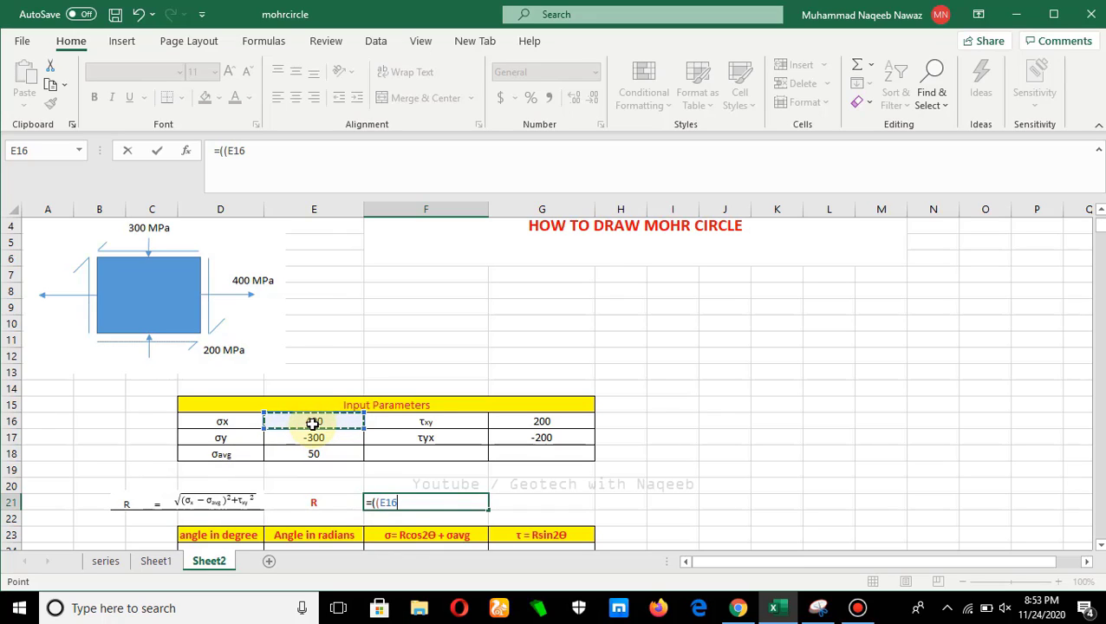
type("-")
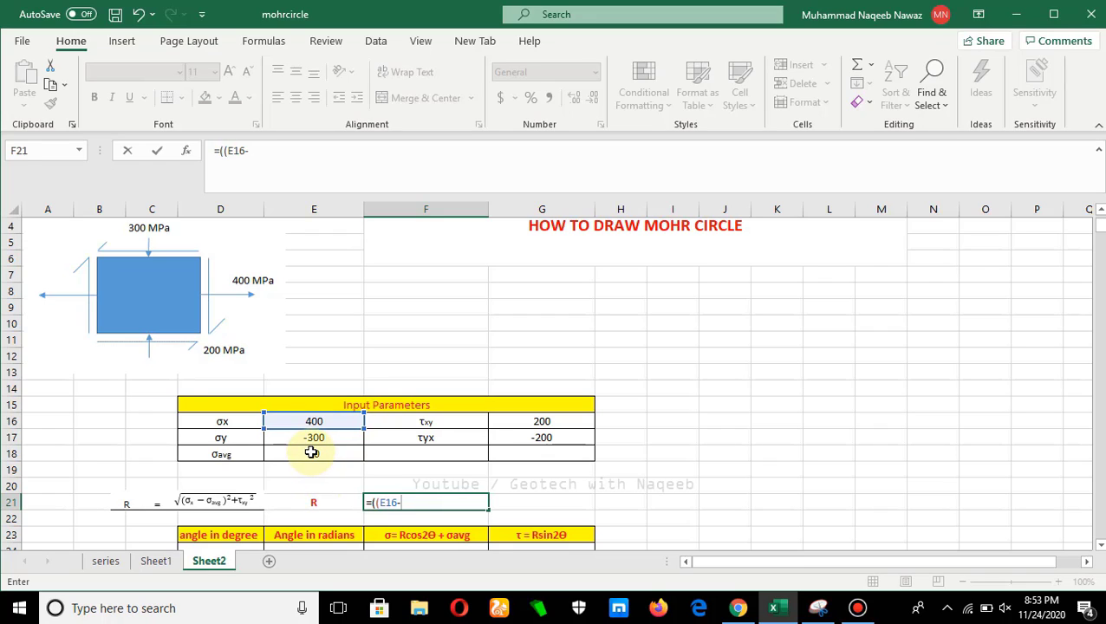
left_click(311, 451)
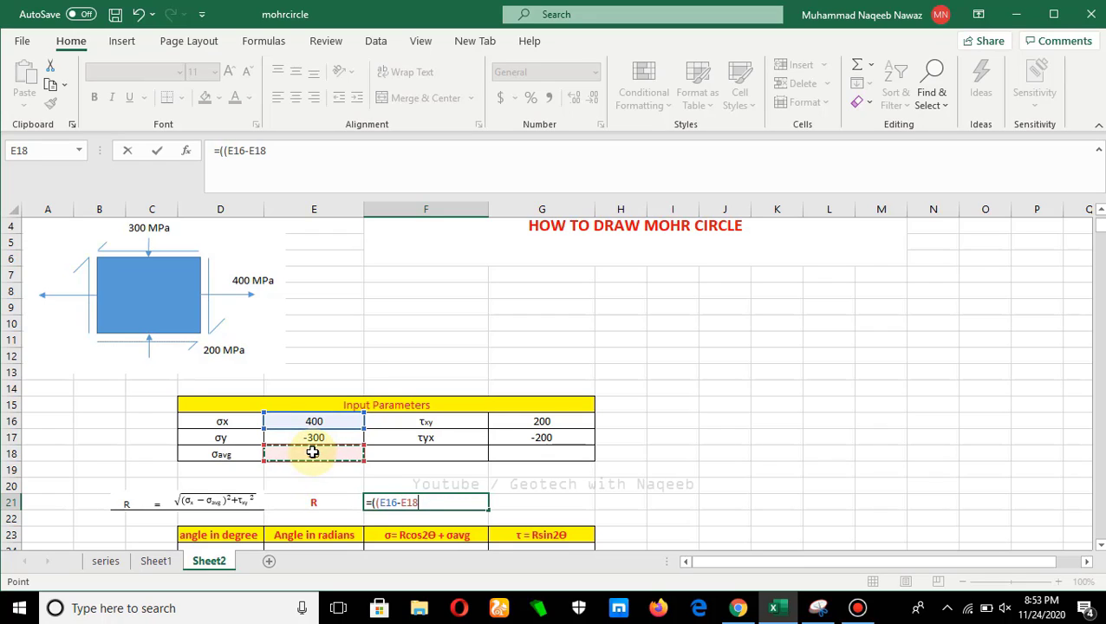
type(")")
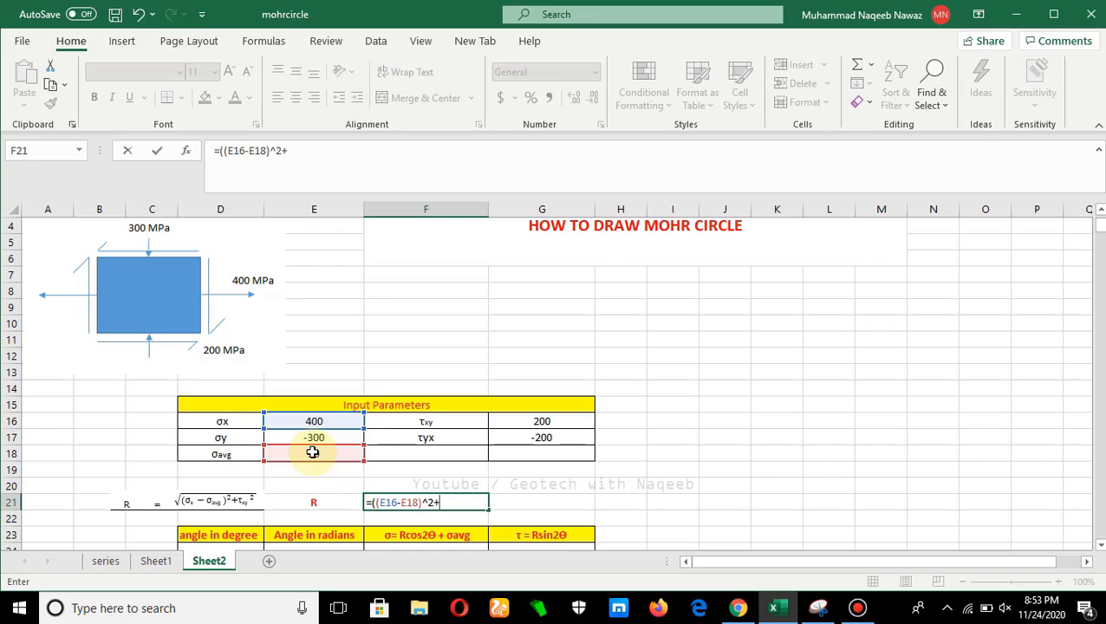
type("^2+")
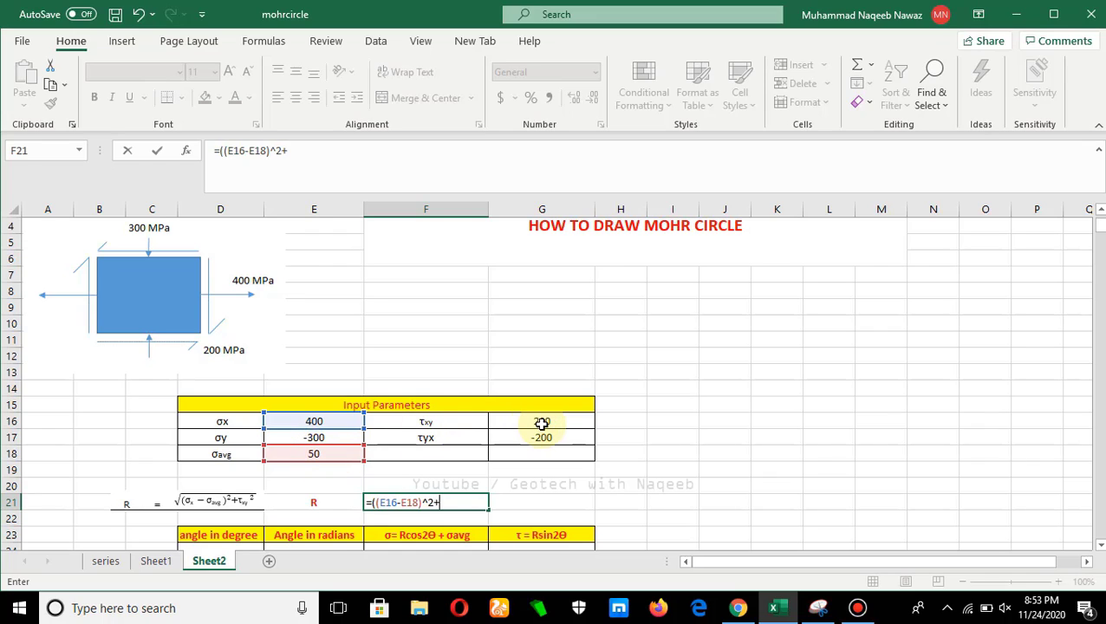
left_click(542, 422)
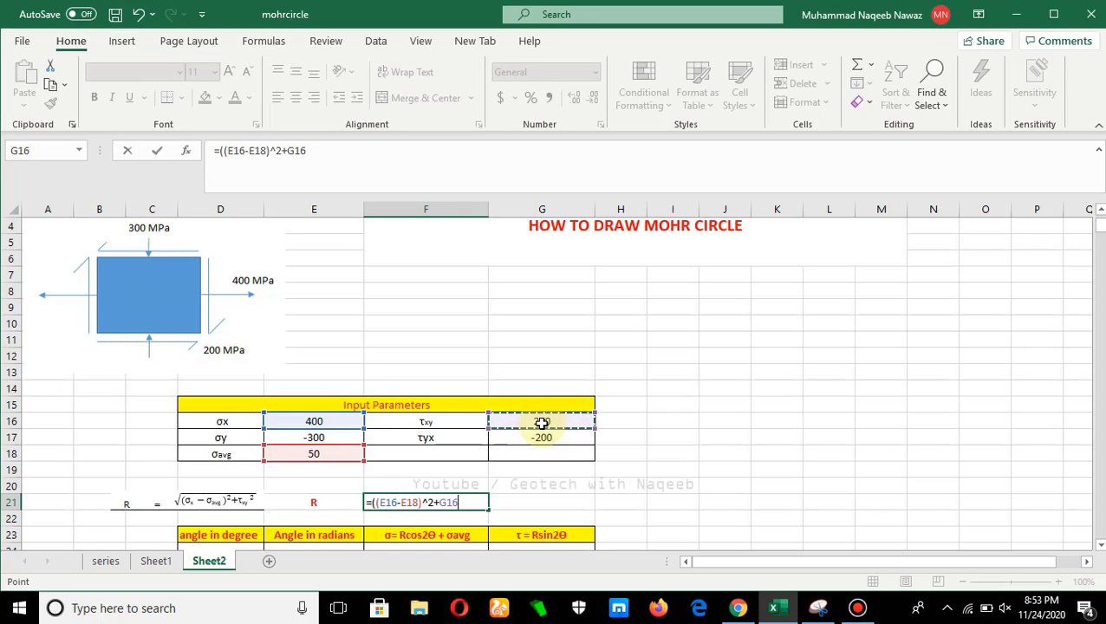
type("^2)^(1/2")
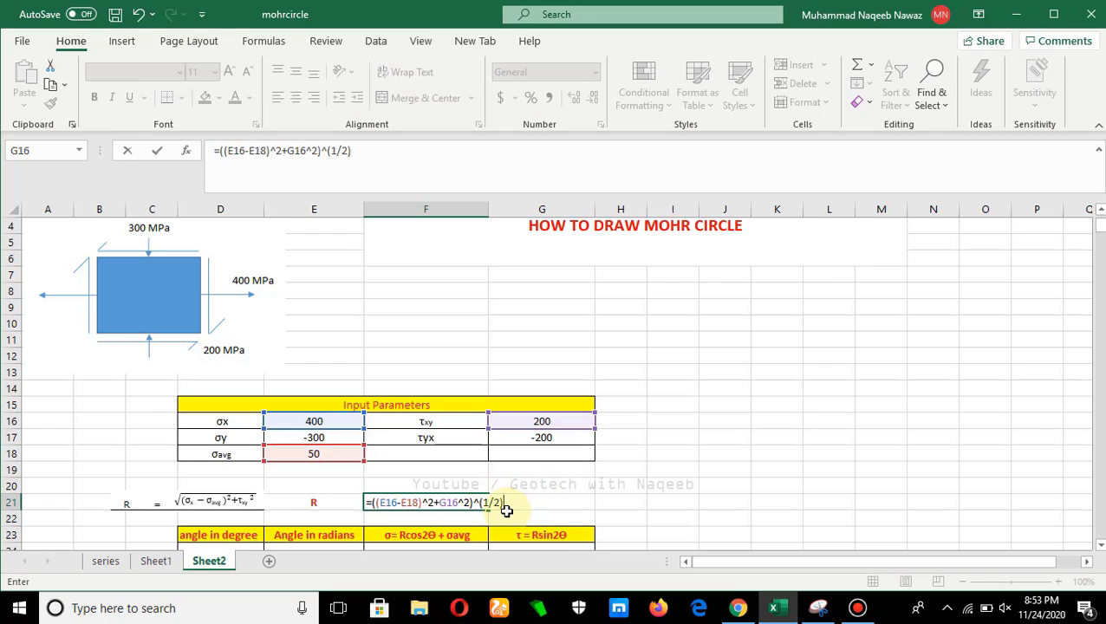
key("Return")
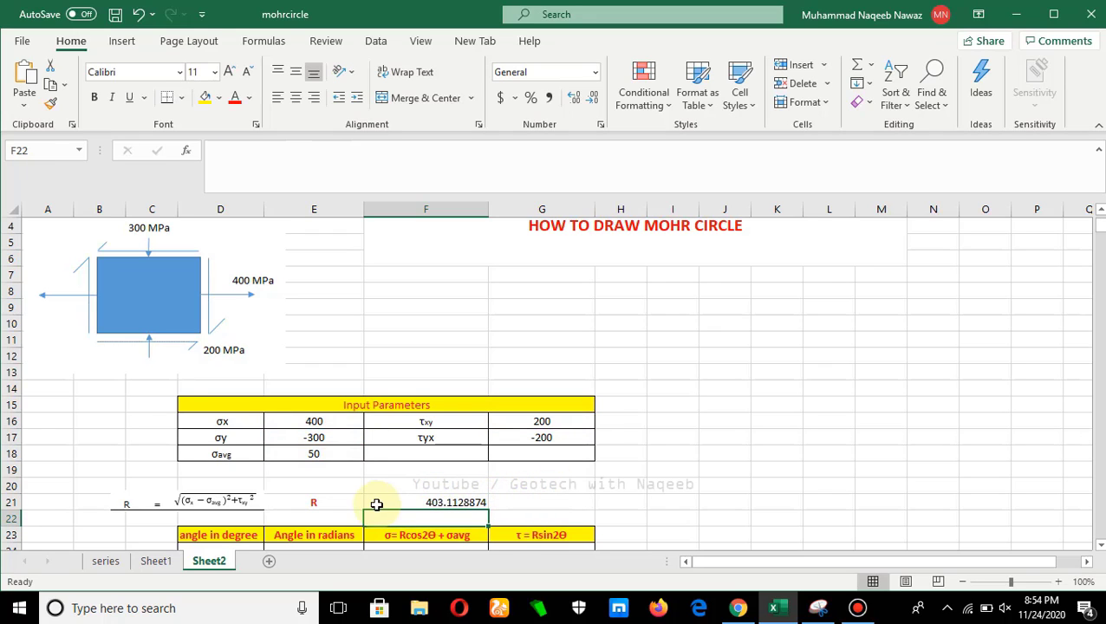
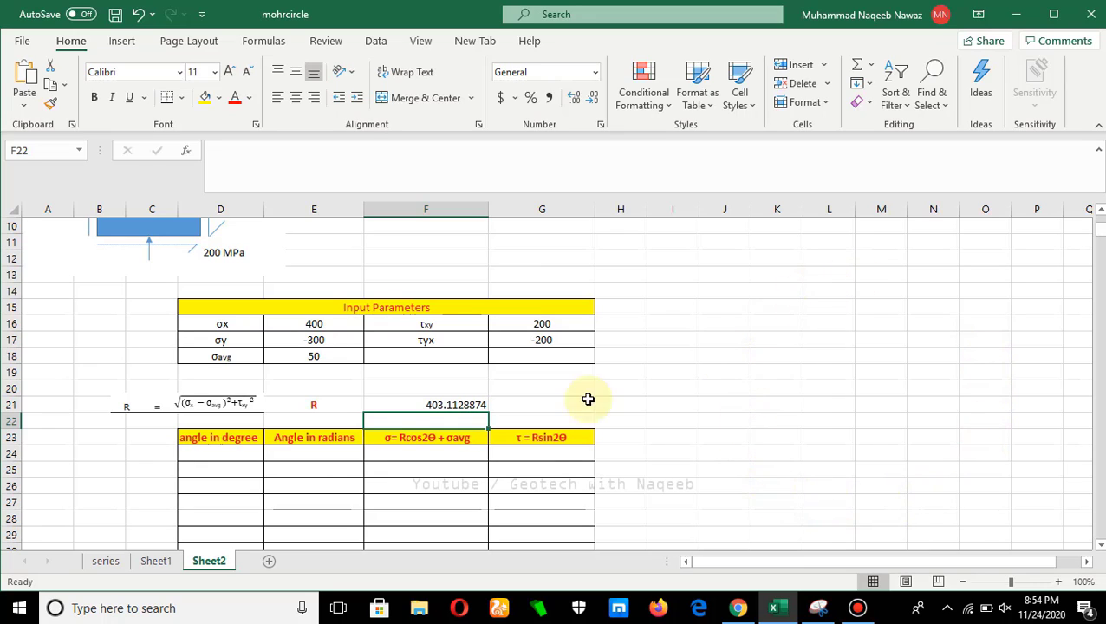
Enter the starting angles 0, 1 and 2 in D24:D26 of the angle in degree column
left_click(220, 456)
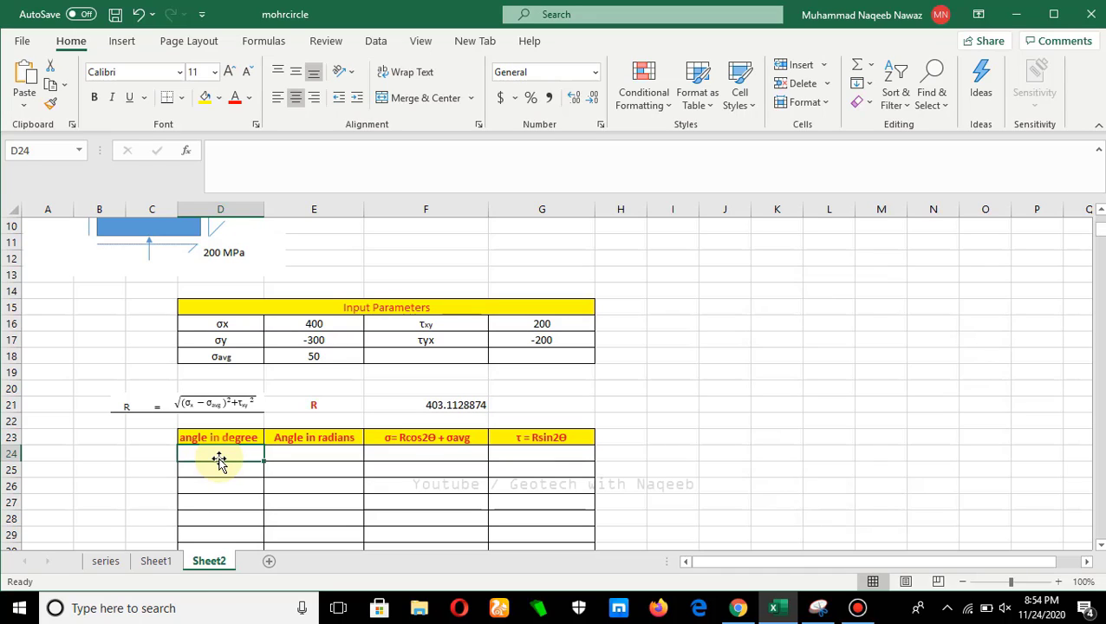
type("0")
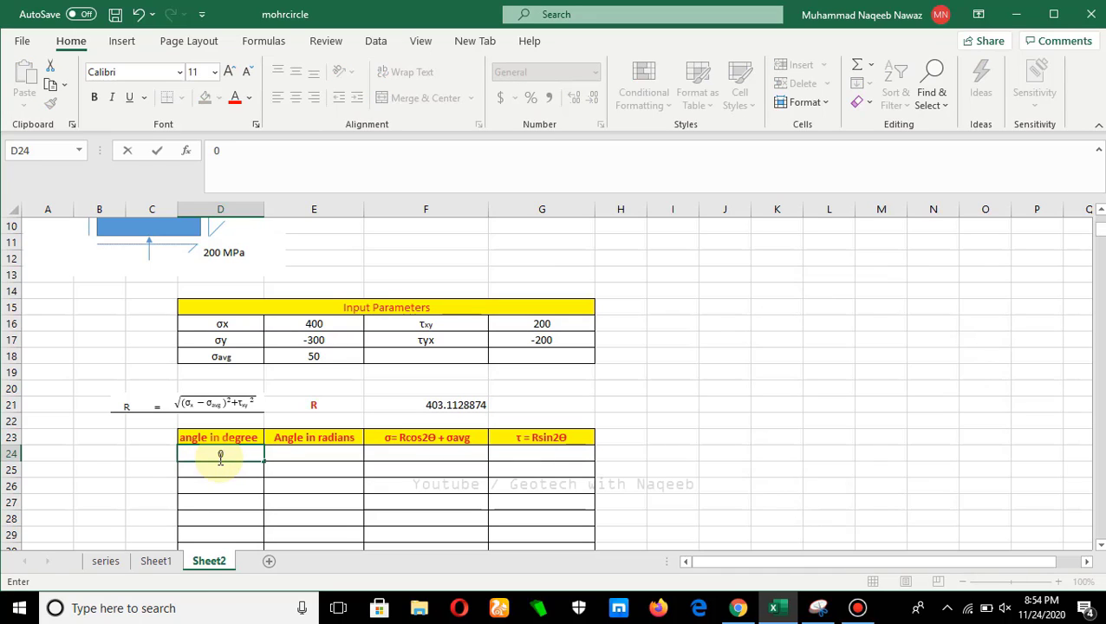
key("Return")
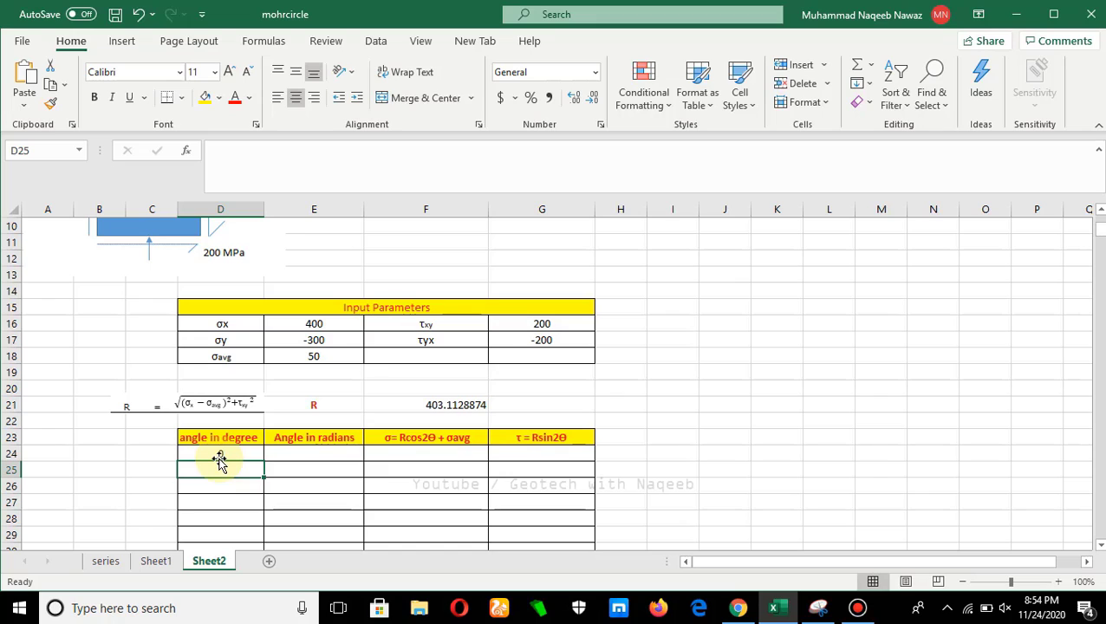
type("1")
key("Return")
type("2")
key("Return")
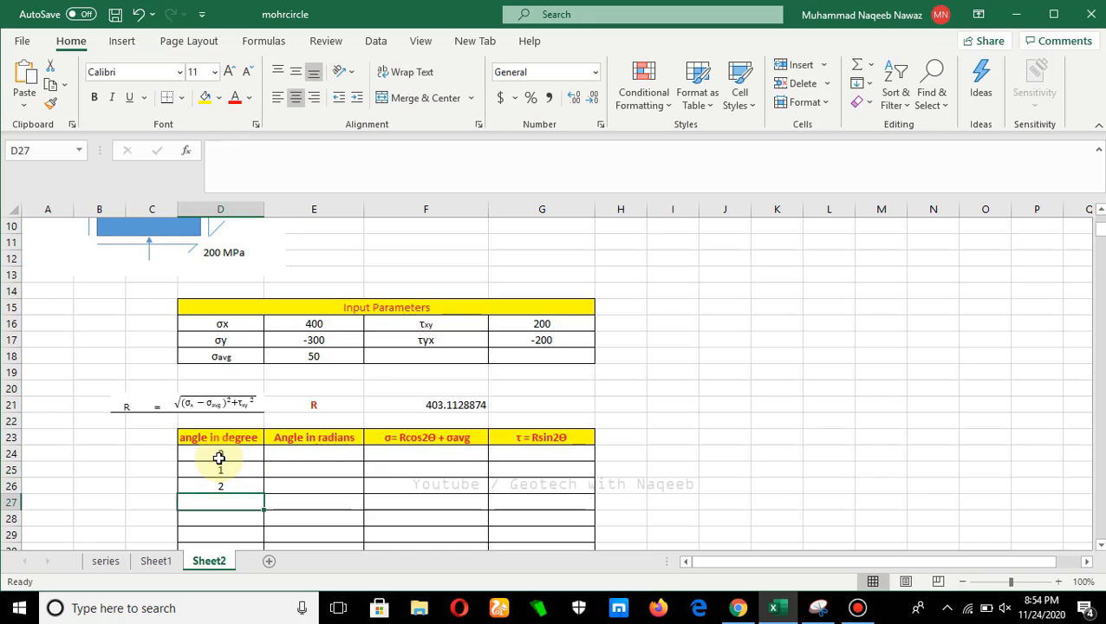
Extend the degree series from D24:D26 down to D384 so the angles run up to 360
left_click_drag(218, 458, 261, 494)
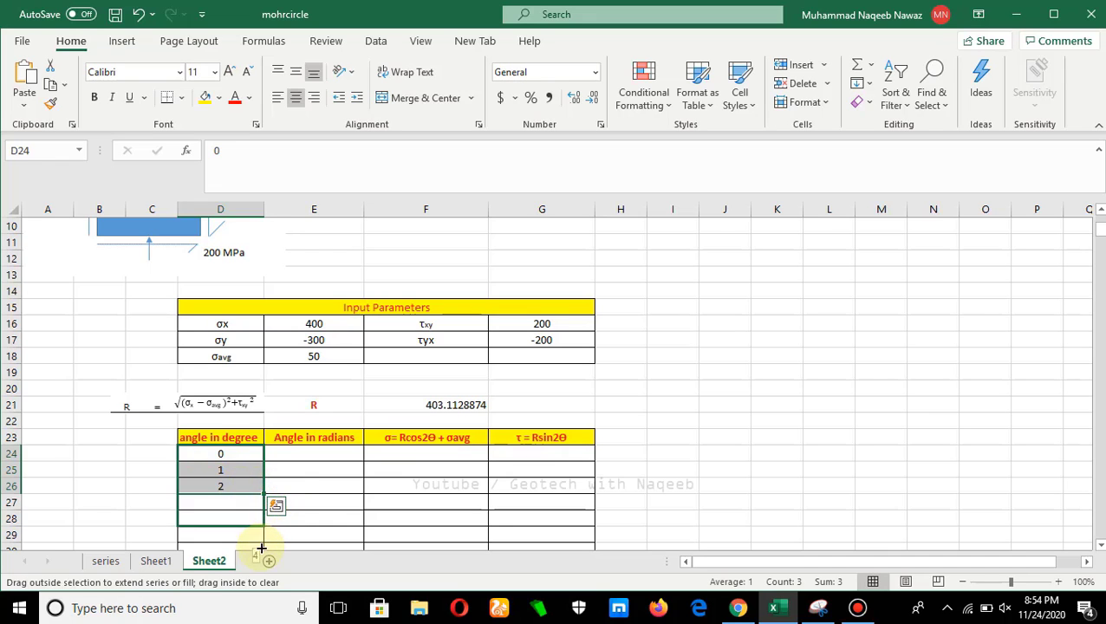
left_click_drag(261, 548, 261, 566)
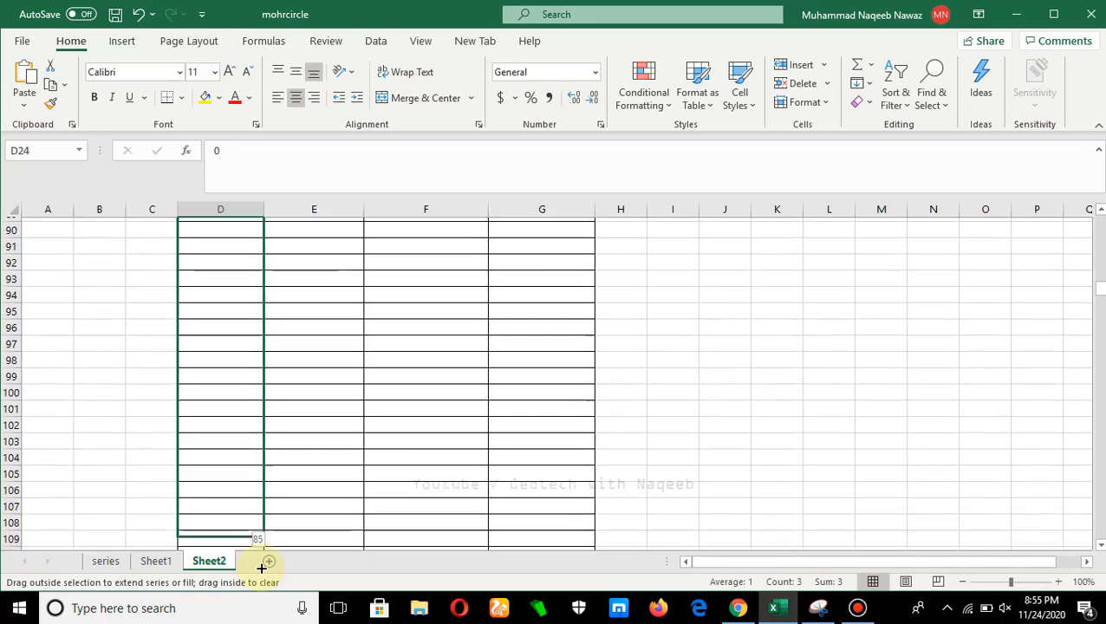
left_click_drag(261, 567, 261, 567)
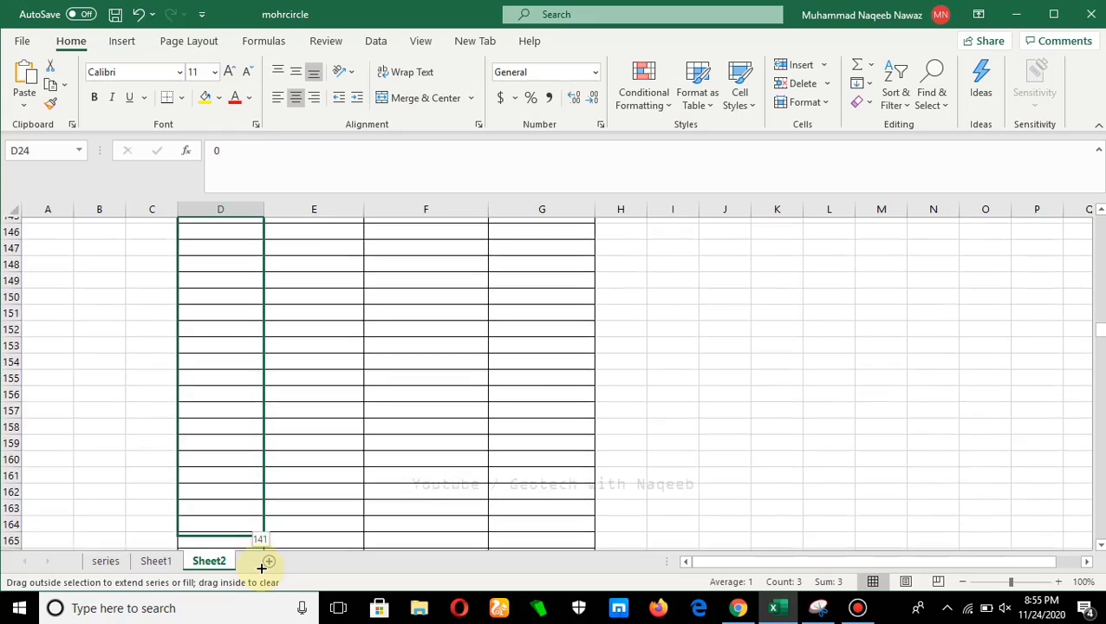
left_click_drag(260, 568, 261, 567)
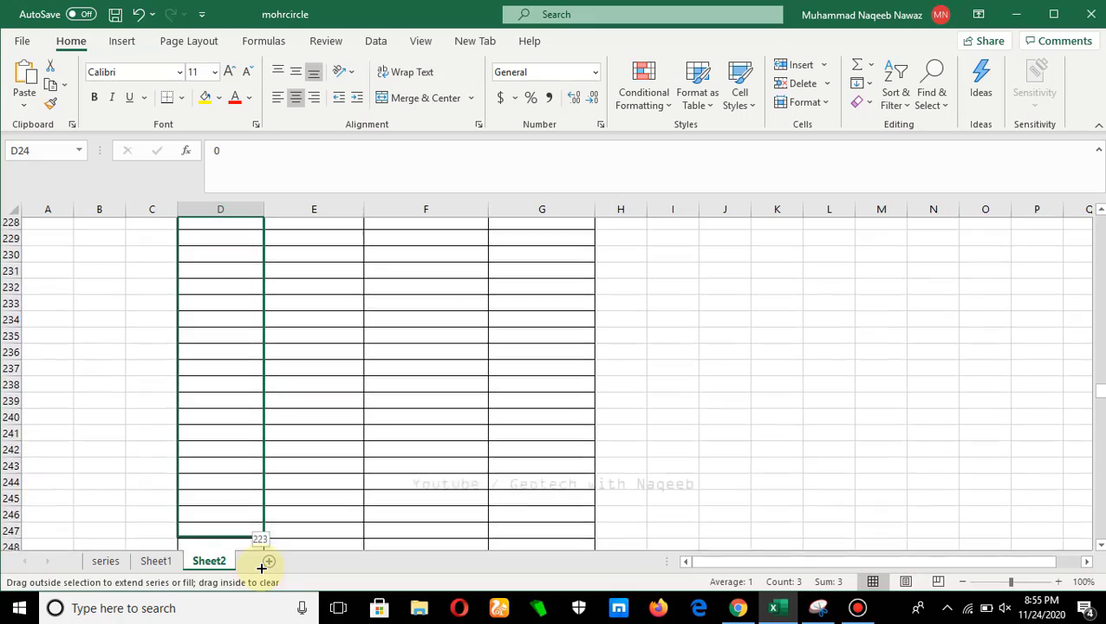
left_click_drag(261, 568, 261, 568)
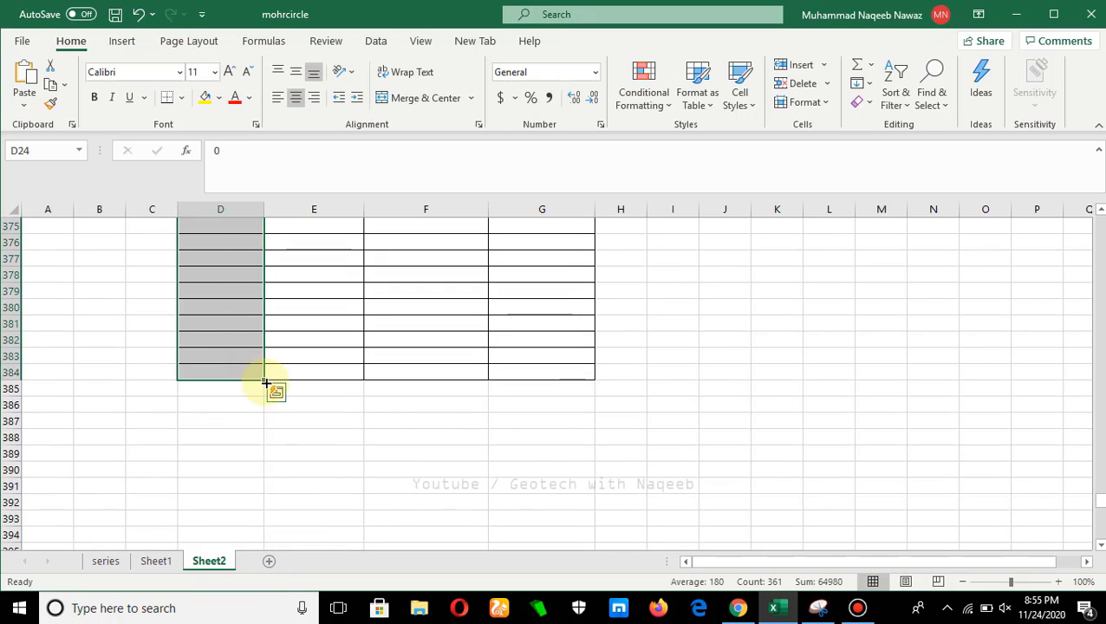
Convert the angles to radians with =RADIANS(D24) in E24 and fill the formula down to E384
scroll(232, 394, "up", 20)
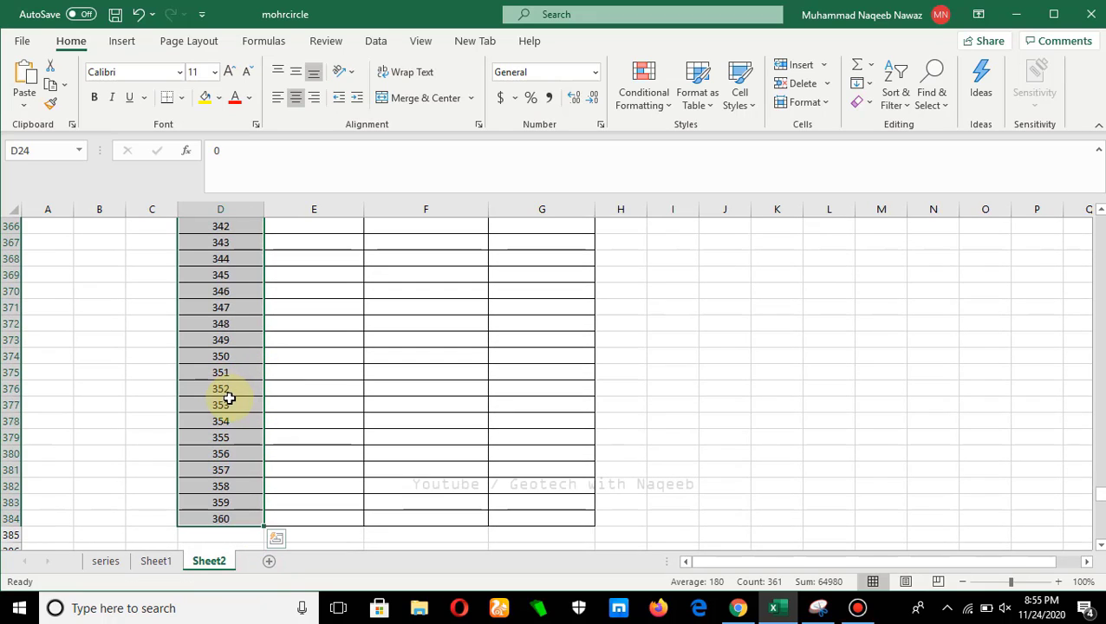
scroll(233, 400, "up", 20)
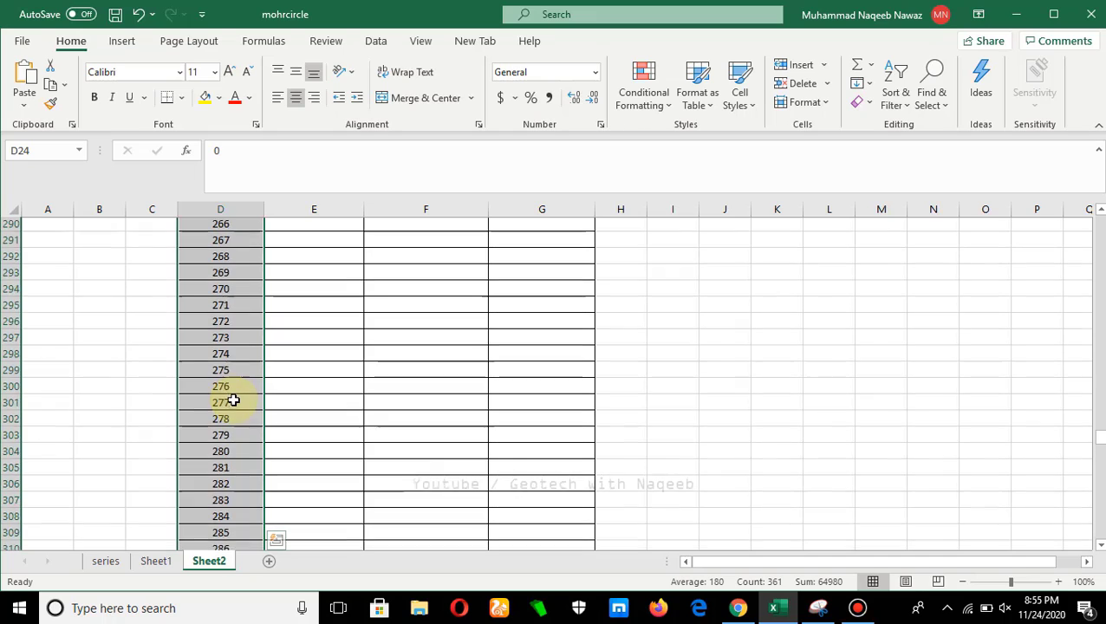
scroll(228, 401, "up", 20)
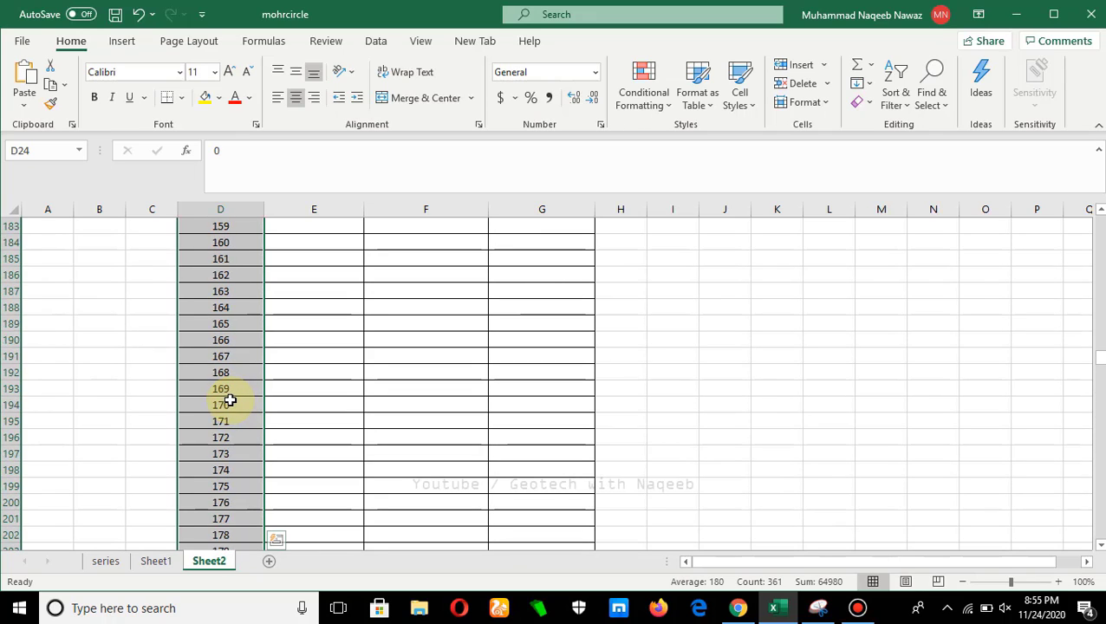
scroll(229, 401, "up", 20)
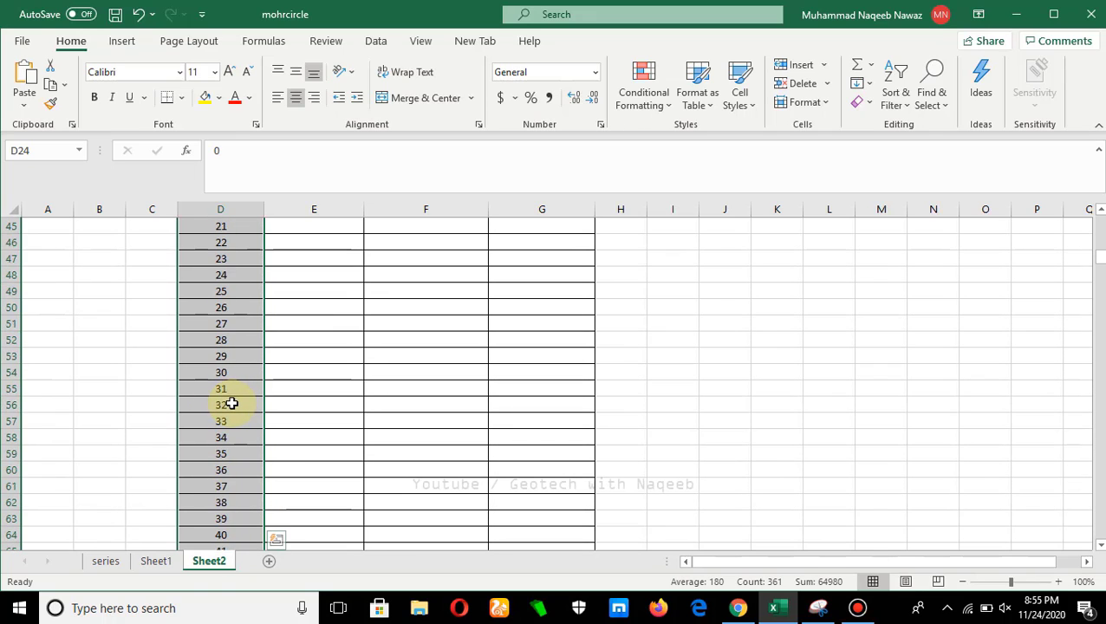
left_click(285, 322)
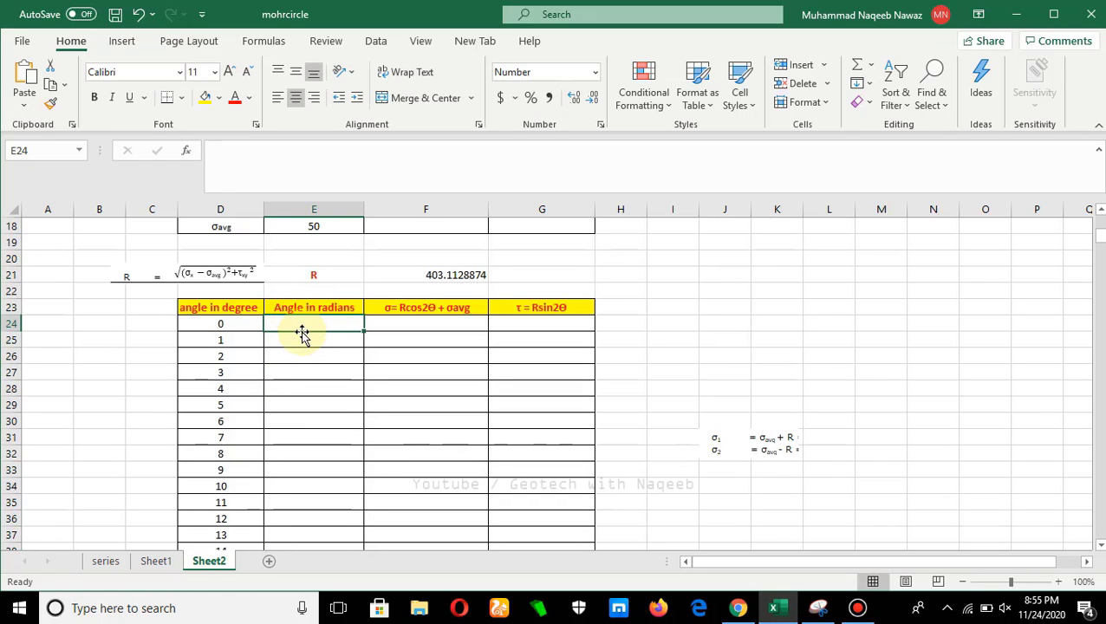
type("=")
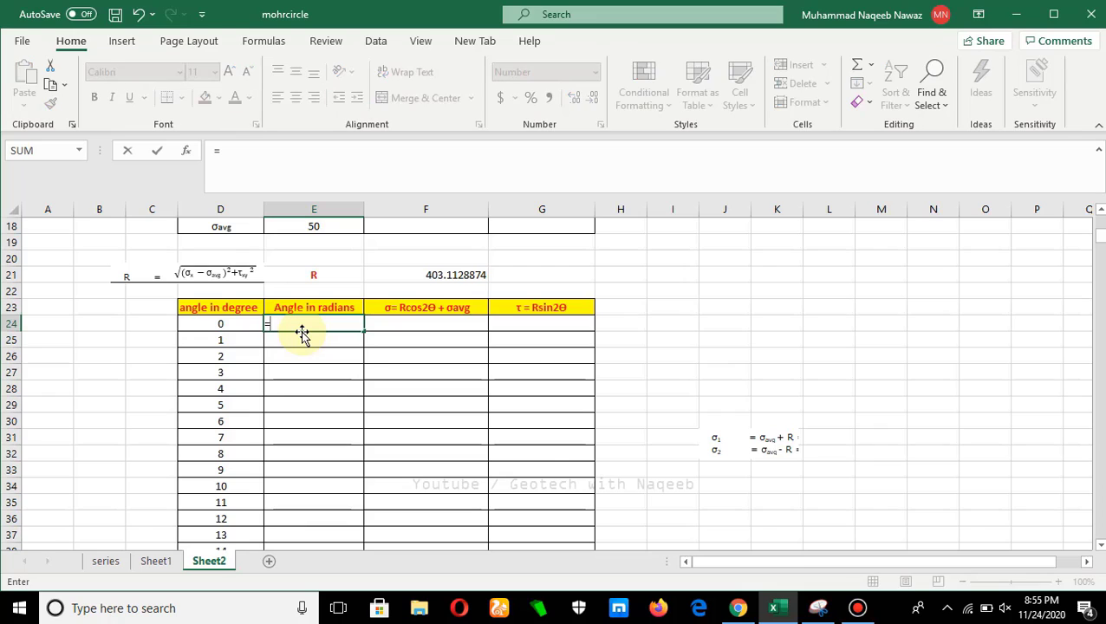
type("R")
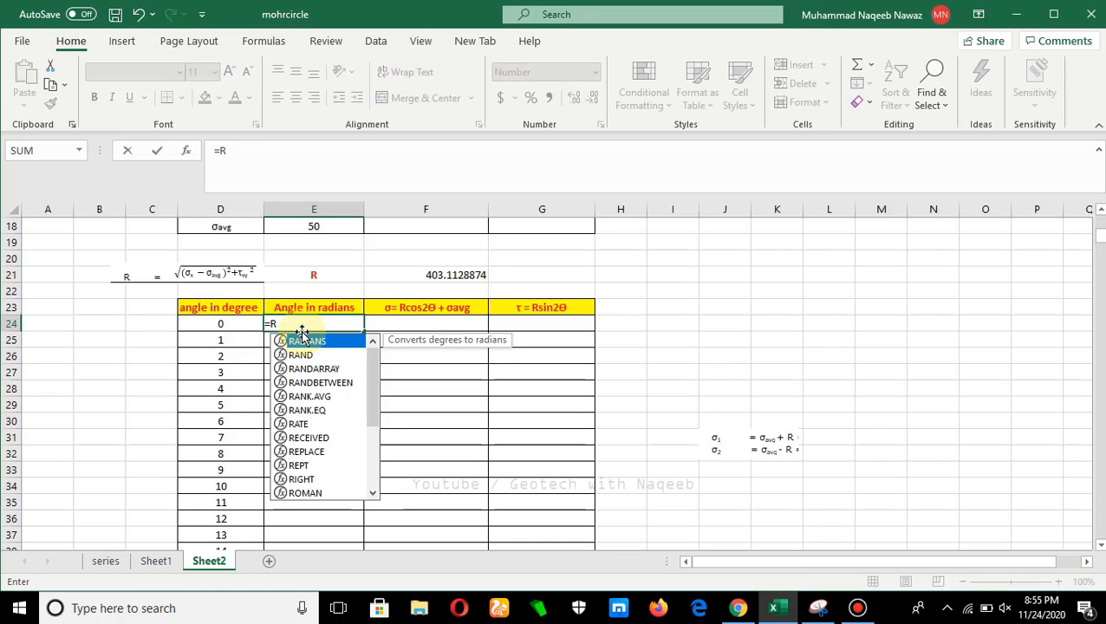
left_click(320, 344)
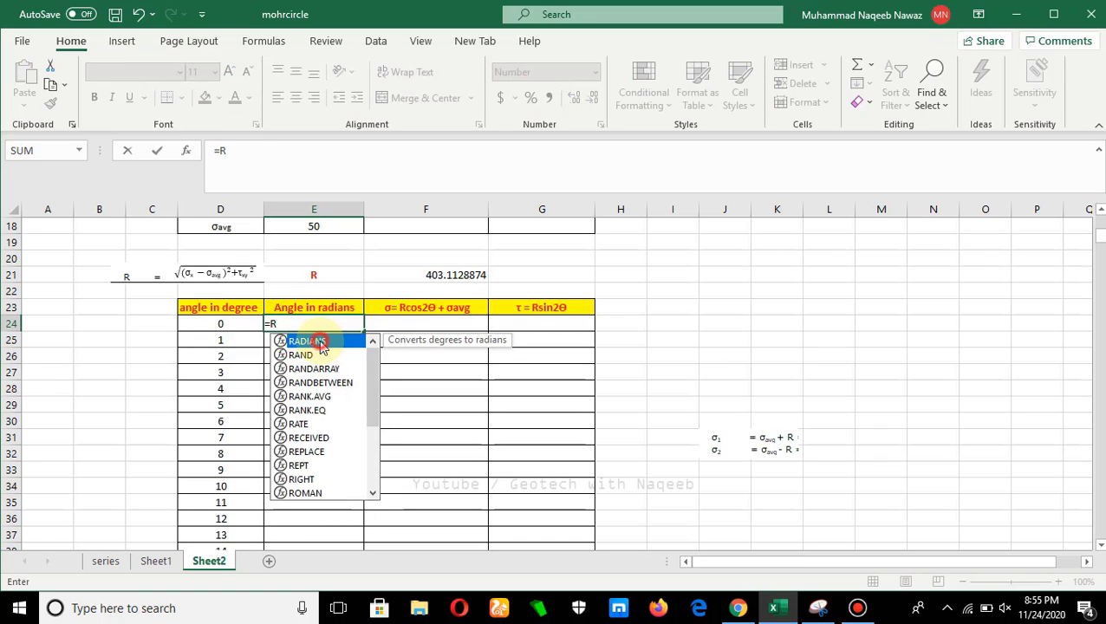
left_click(320, 343)
left_click(221, 325)
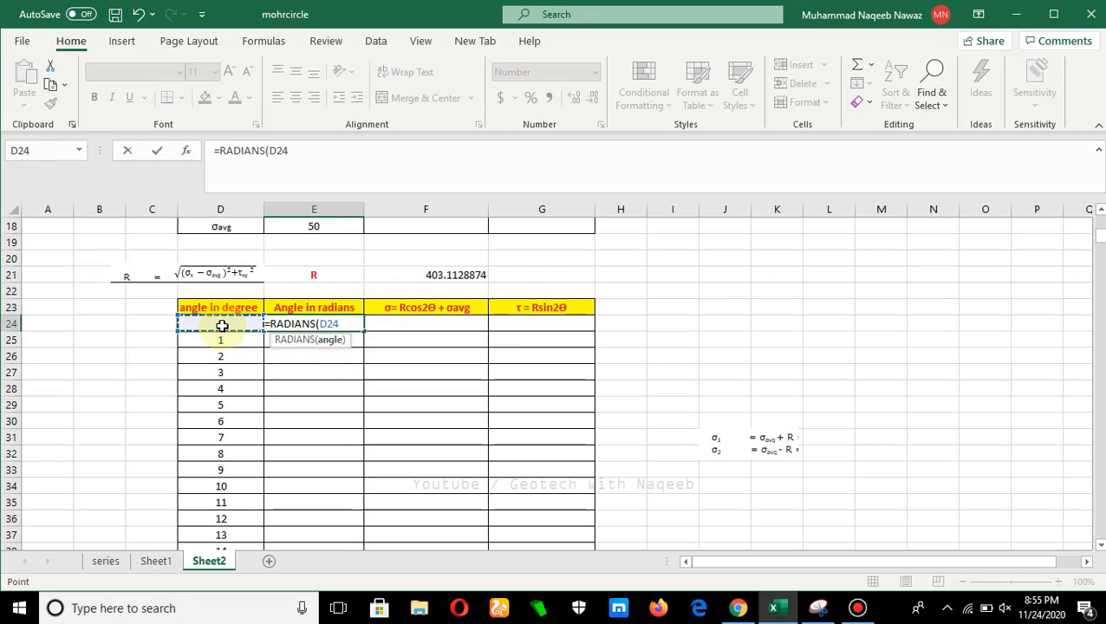
type(")\\")
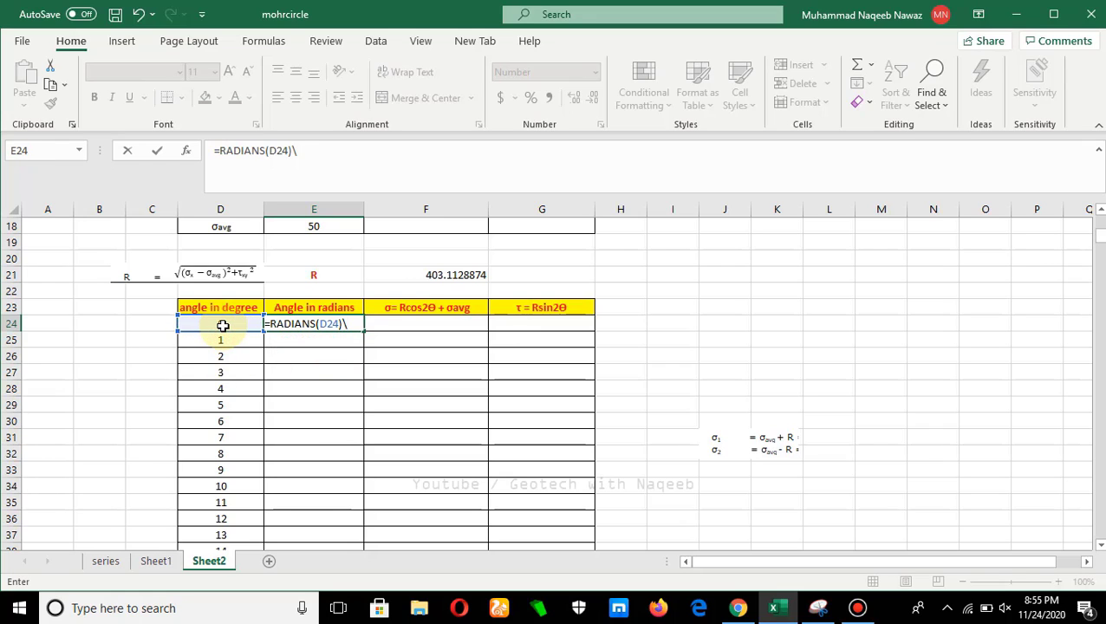
key("BackSpace")
key("Return")
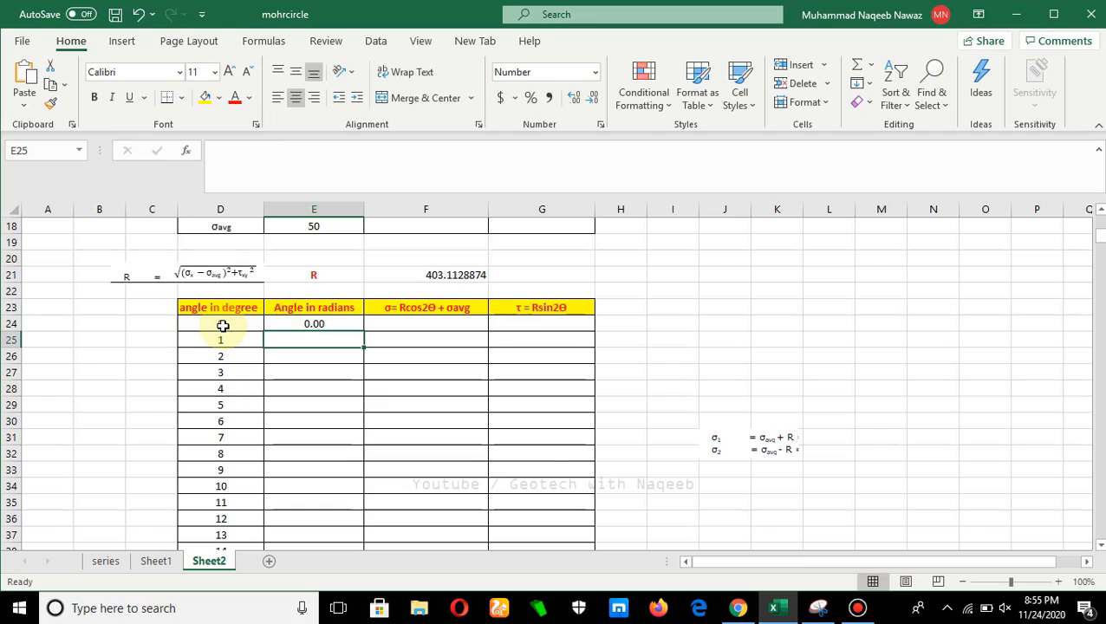
left_click(300, 330)
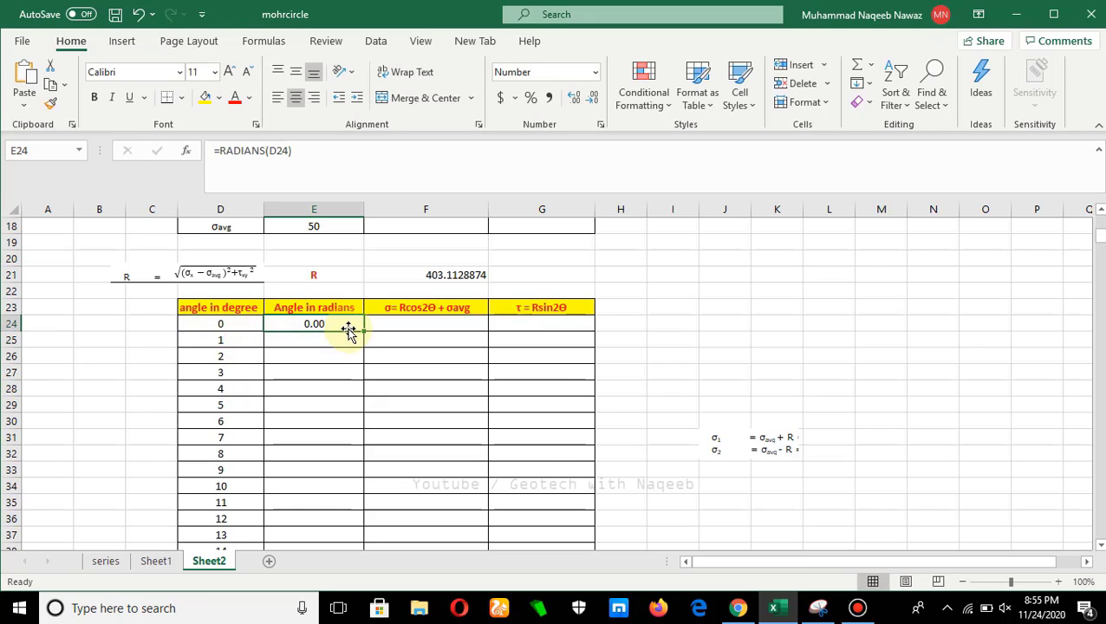
left_click_drag(366, 329, 362, 571)
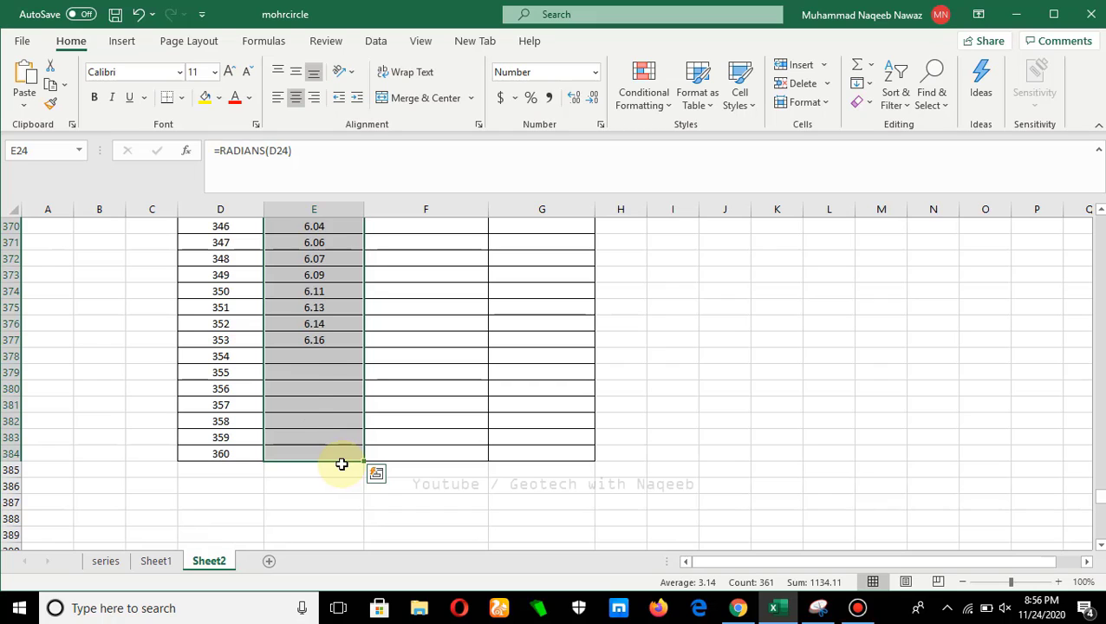
Build the normal stress formula =F21*COS(E24)+E18 in F24, the first row of the σ column
scroll(338, 470, "up", 20)
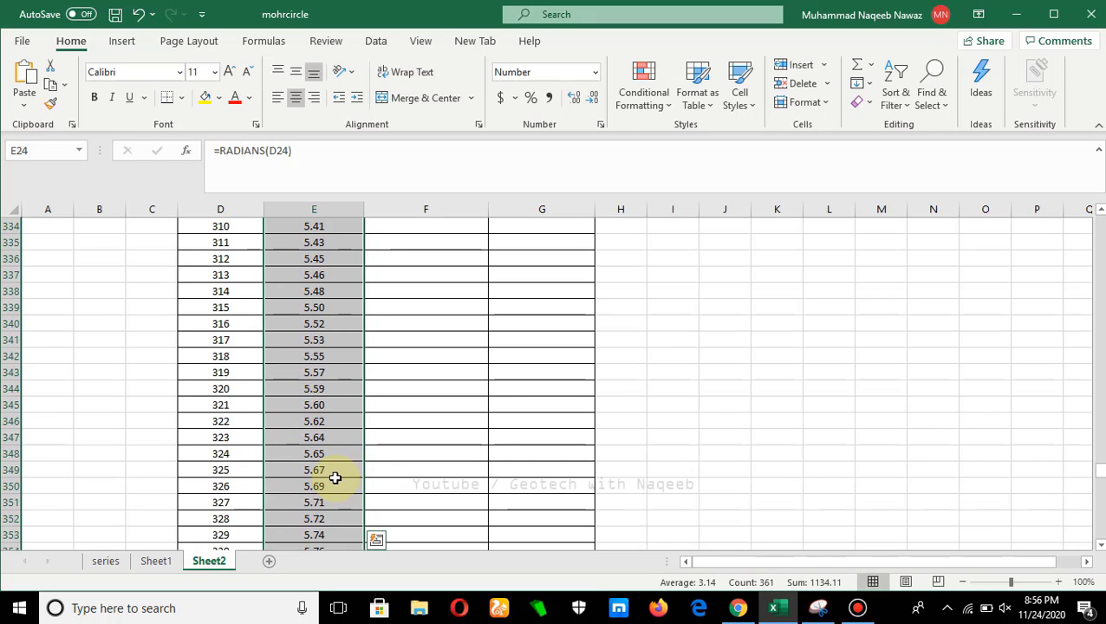
scroll(332, 481, "up", 20)
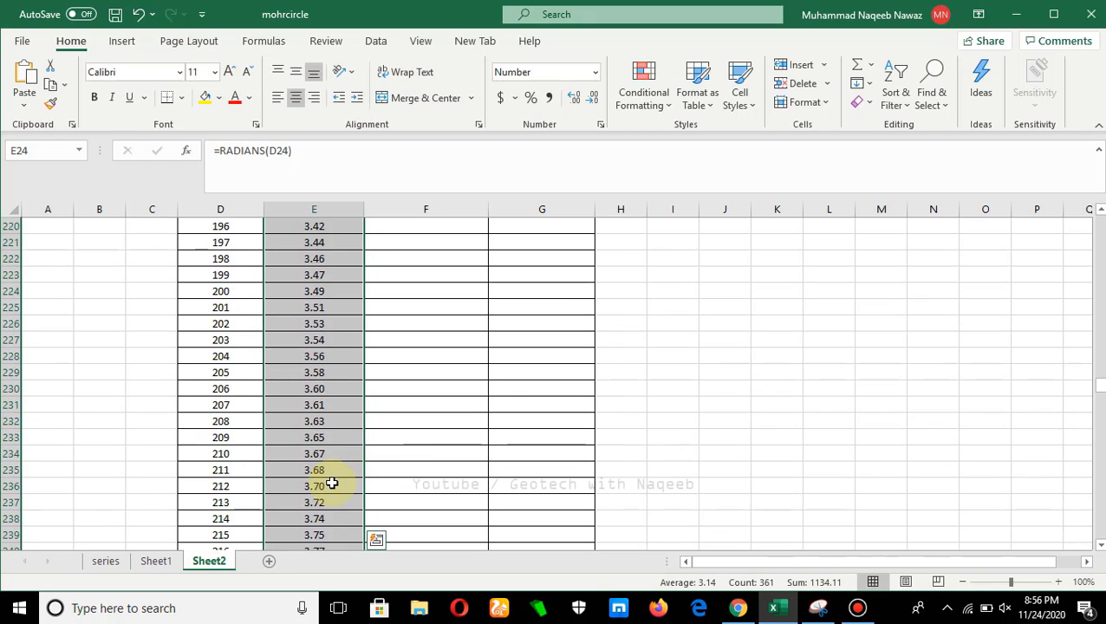
scroll(332, 483, "up", 20)
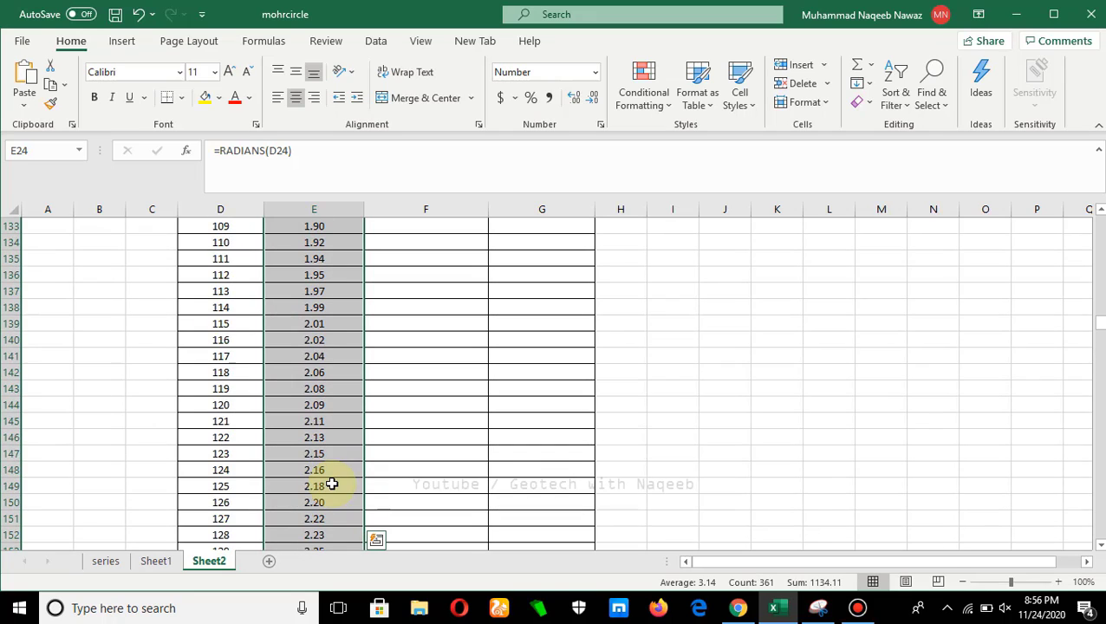
scroll(332, 484, "up", 20)
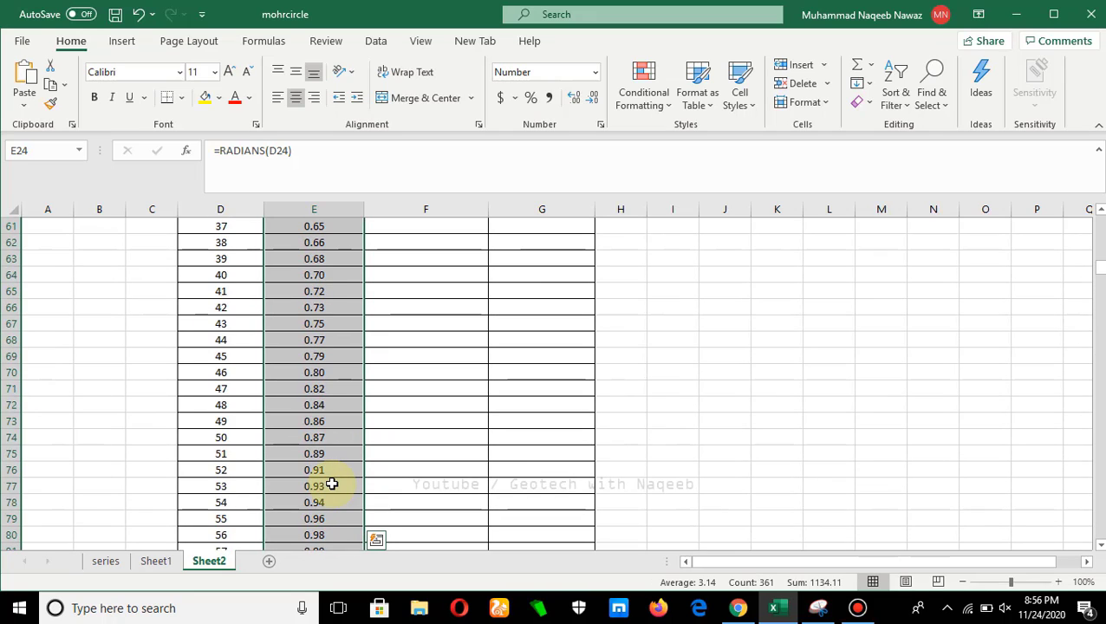
scroll(332, 483, "up", 7)
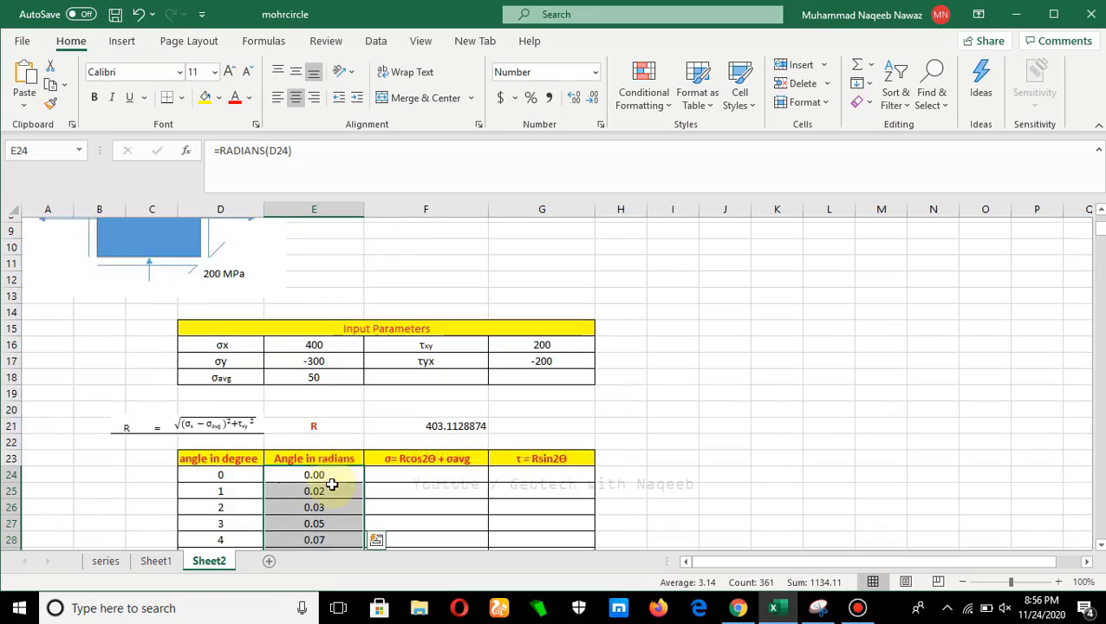
scroll(333, 481, "down", 3)
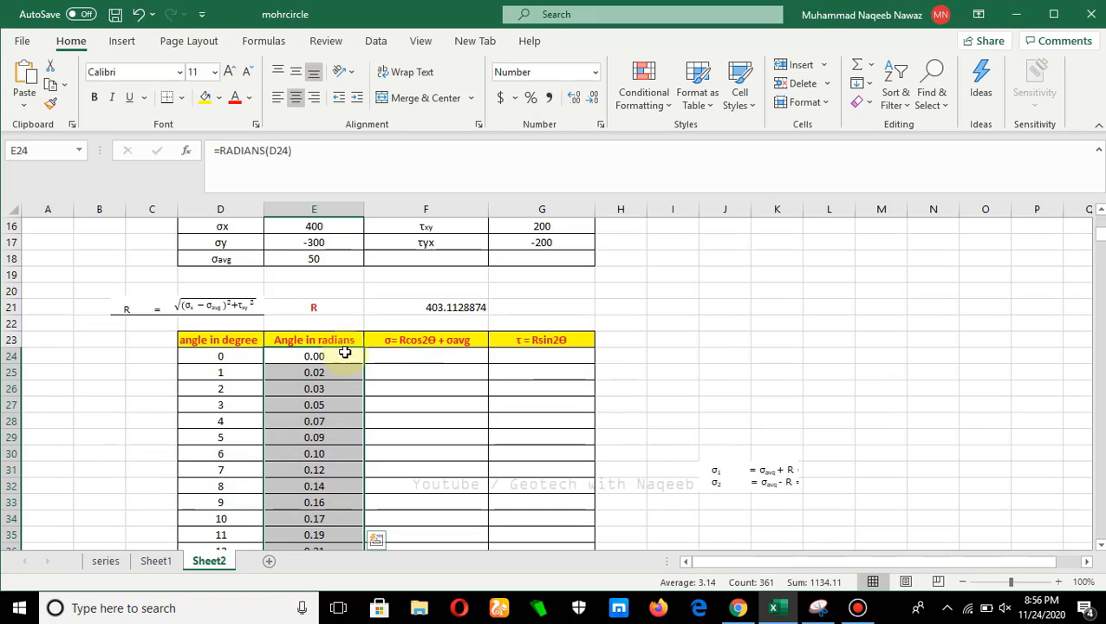
left_click(397, 354)
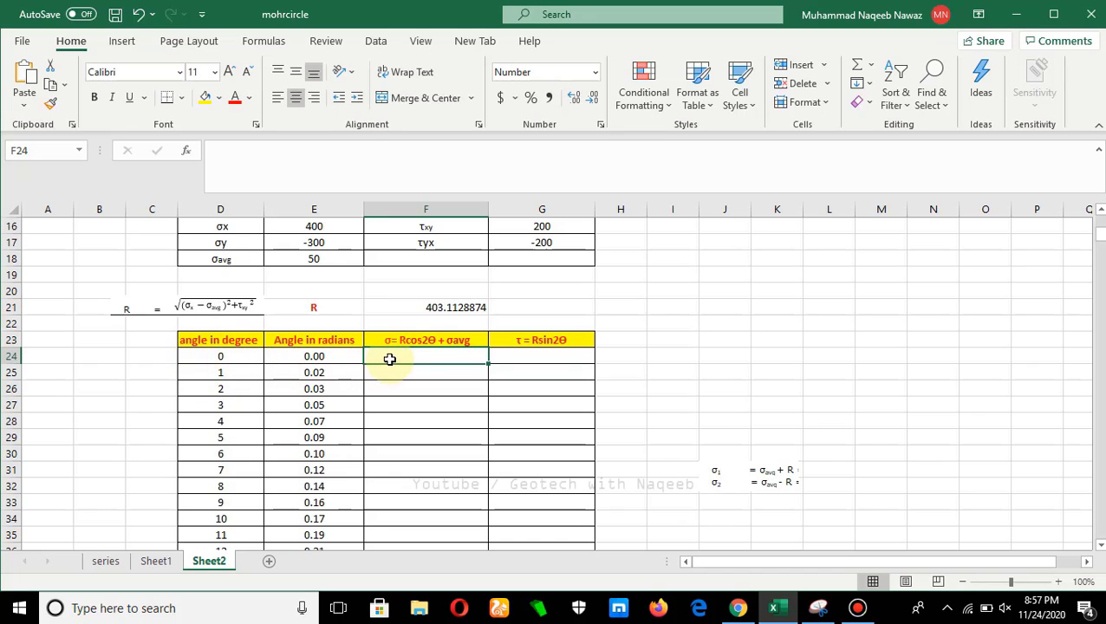
type("=")
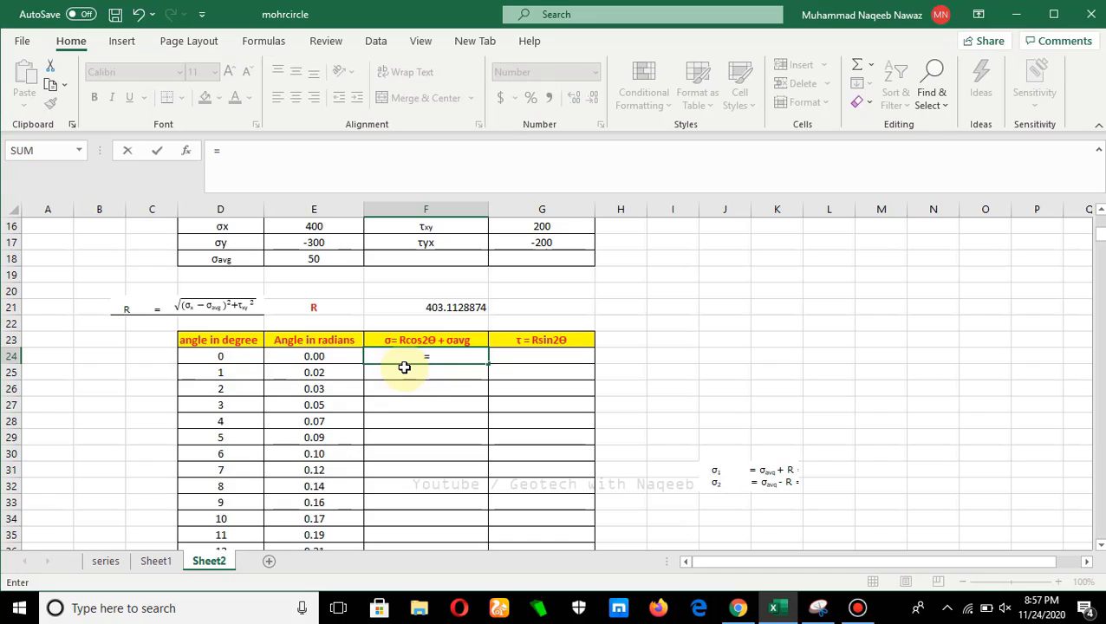
left_click(438, 308)
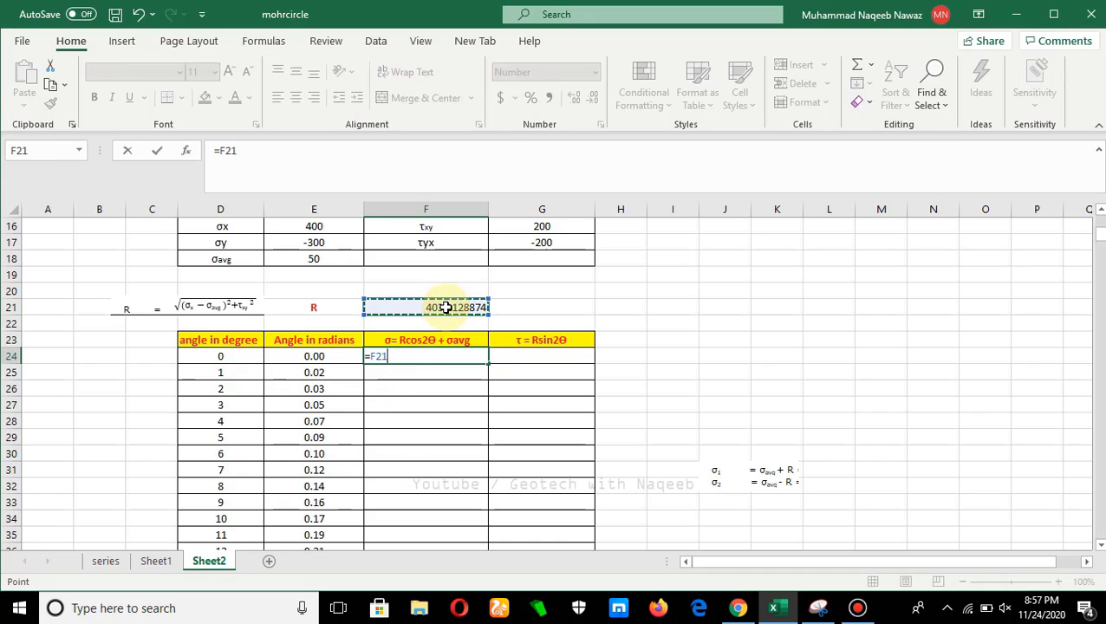
type("*")
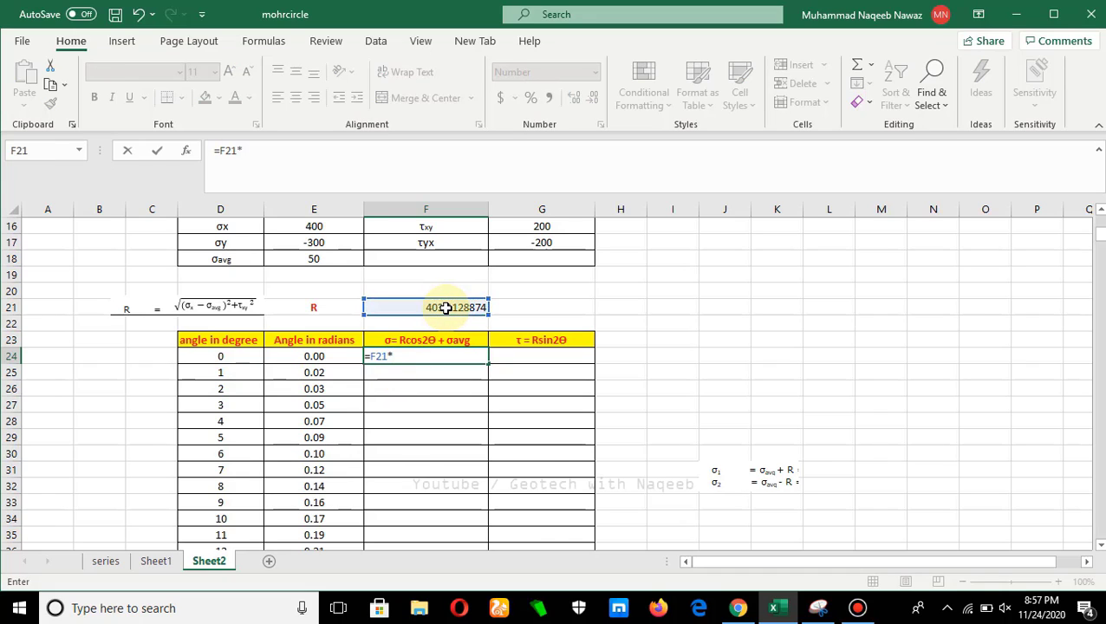
type("co")
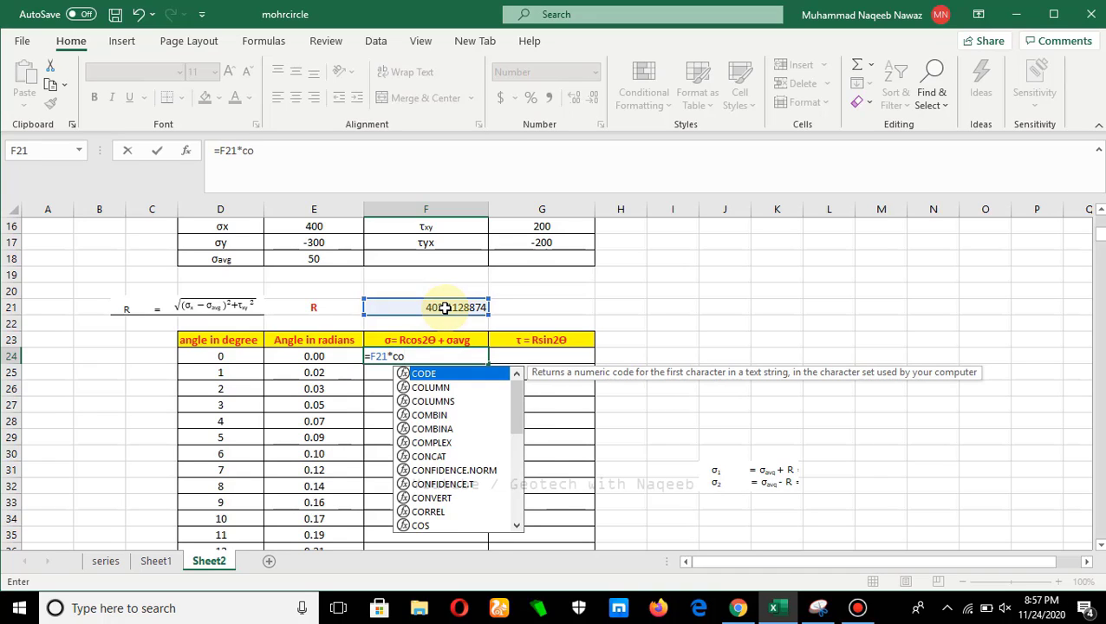
type("s")
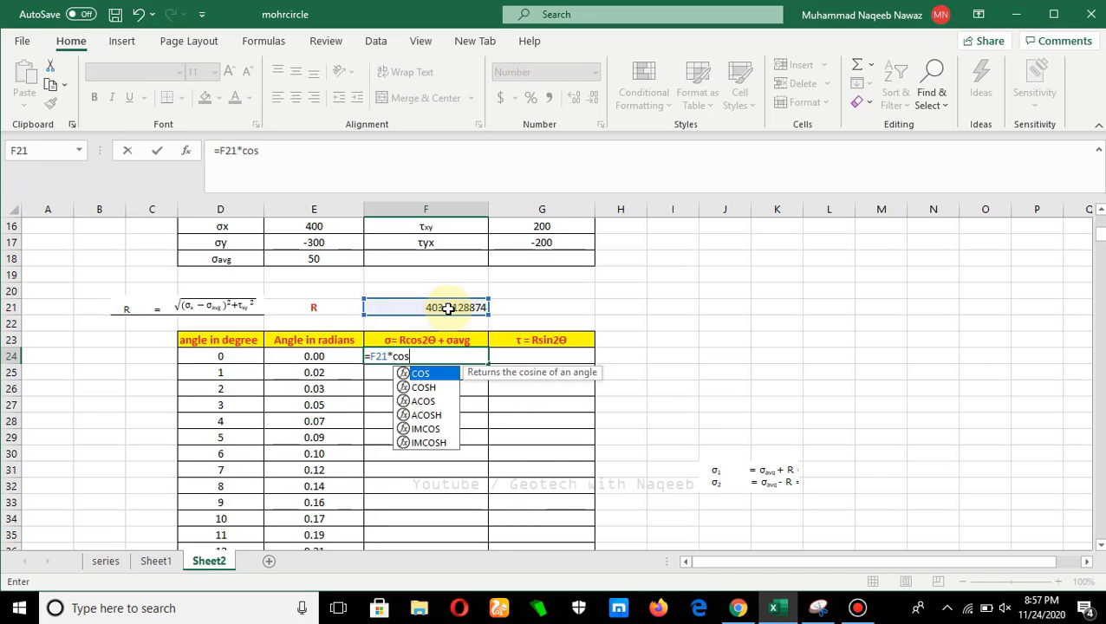
double_click(429, 373)
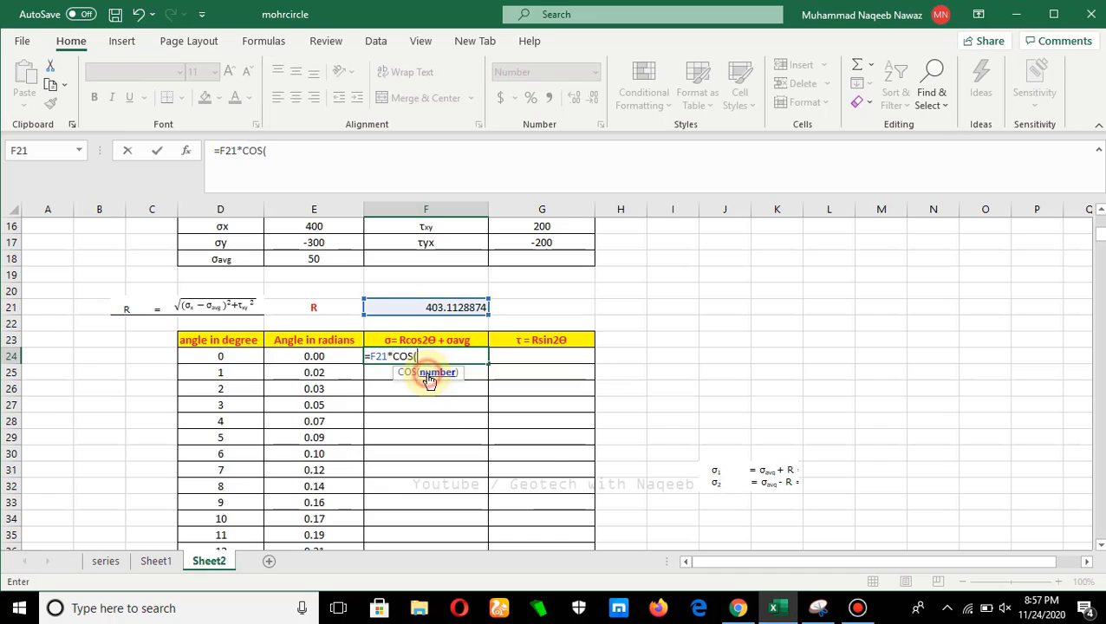
left_click(319, 356)
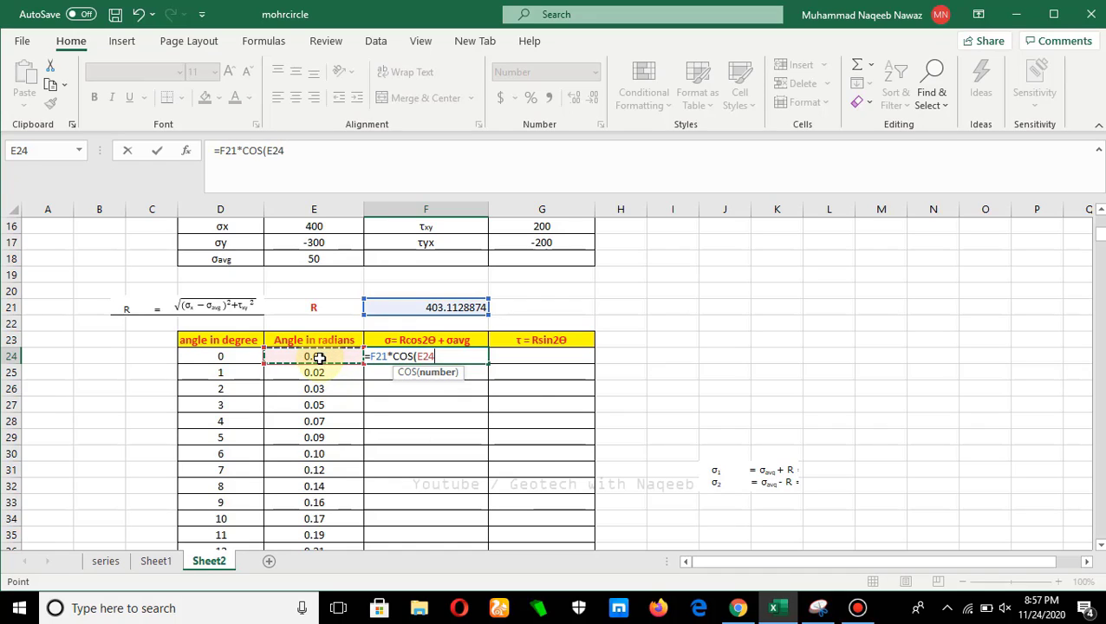
type(")")
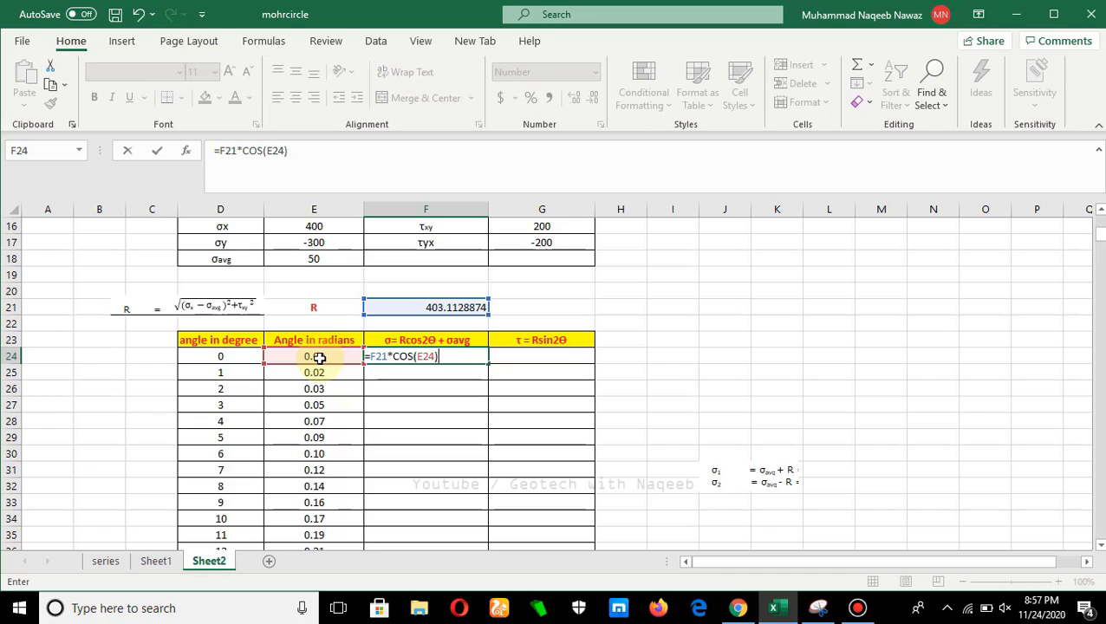
type("+")
left_click(314, 259)
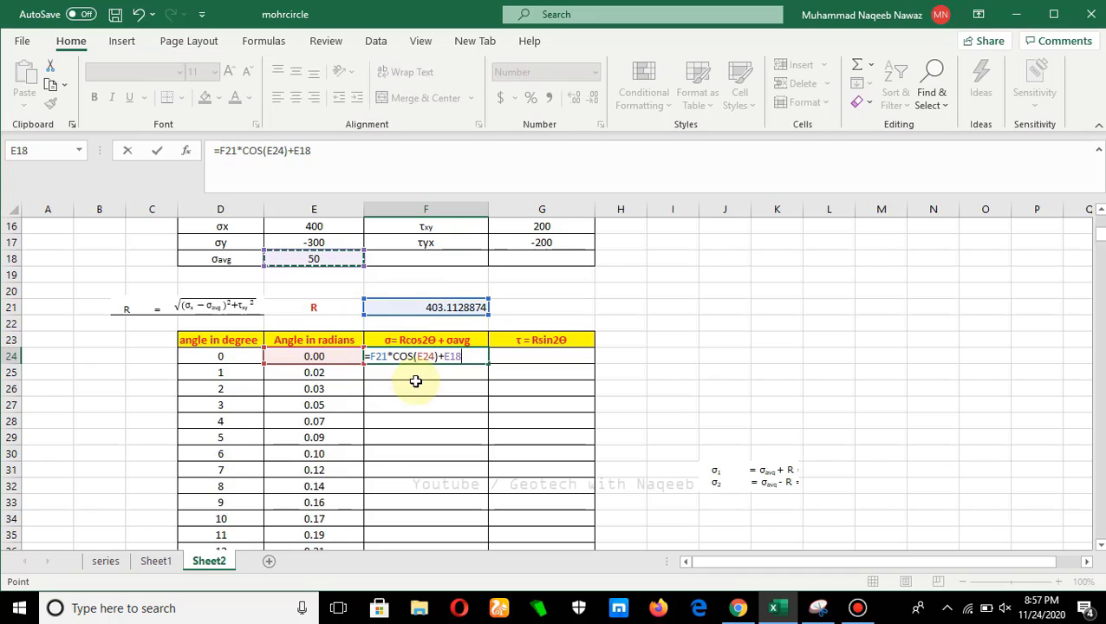
Lock the formula's R and σavg rows as F$21 and E$18, and fill it from F24 down to F384
left_click(225, 151)
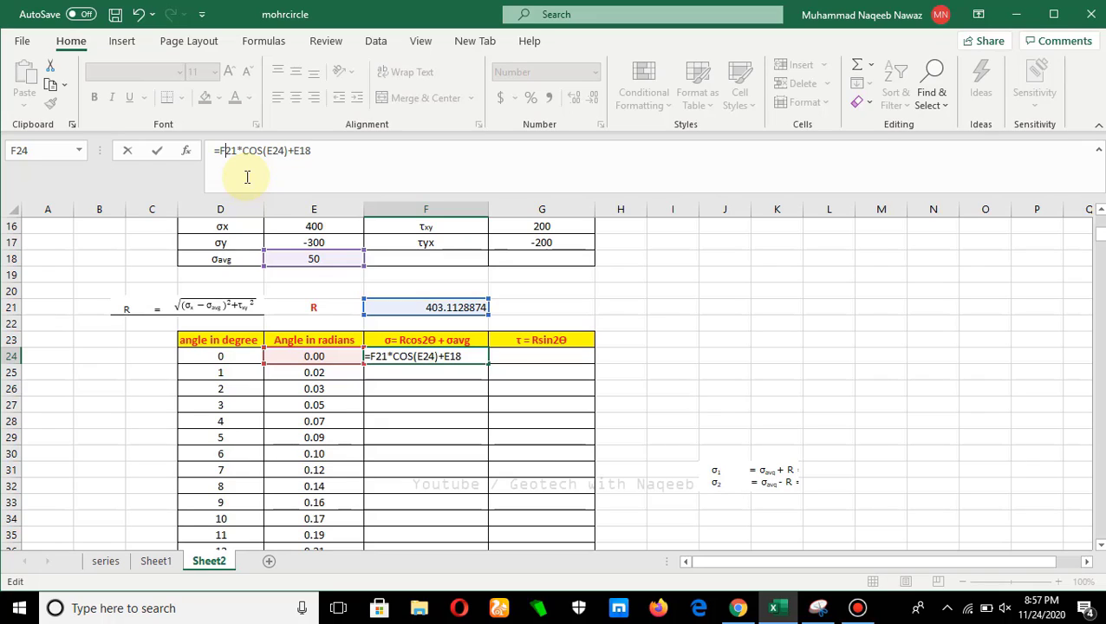
type("$")
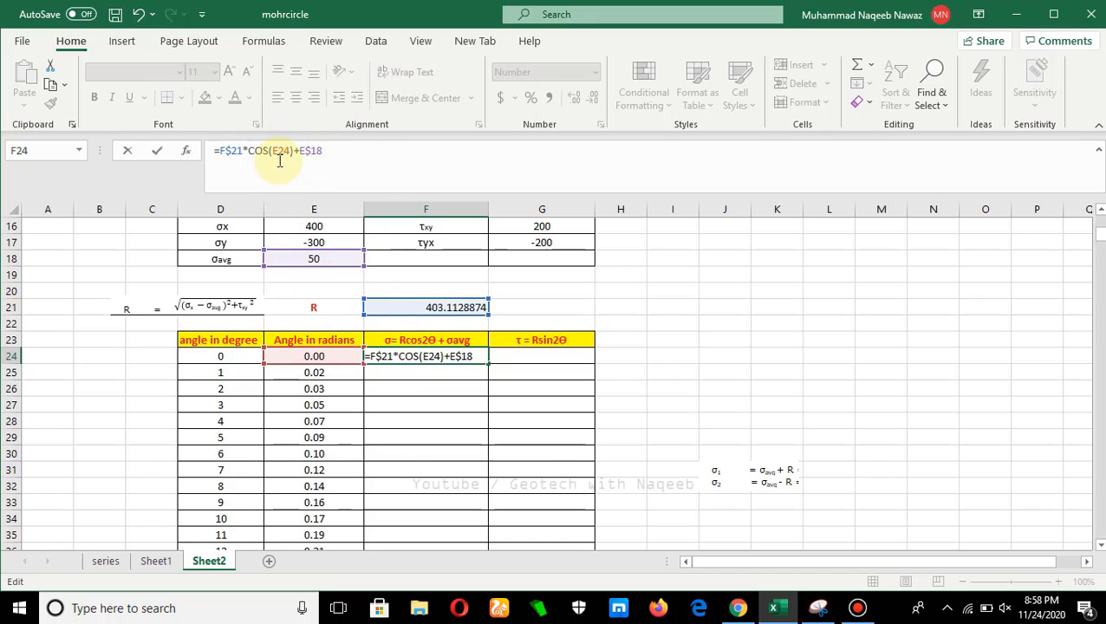
key("Return")
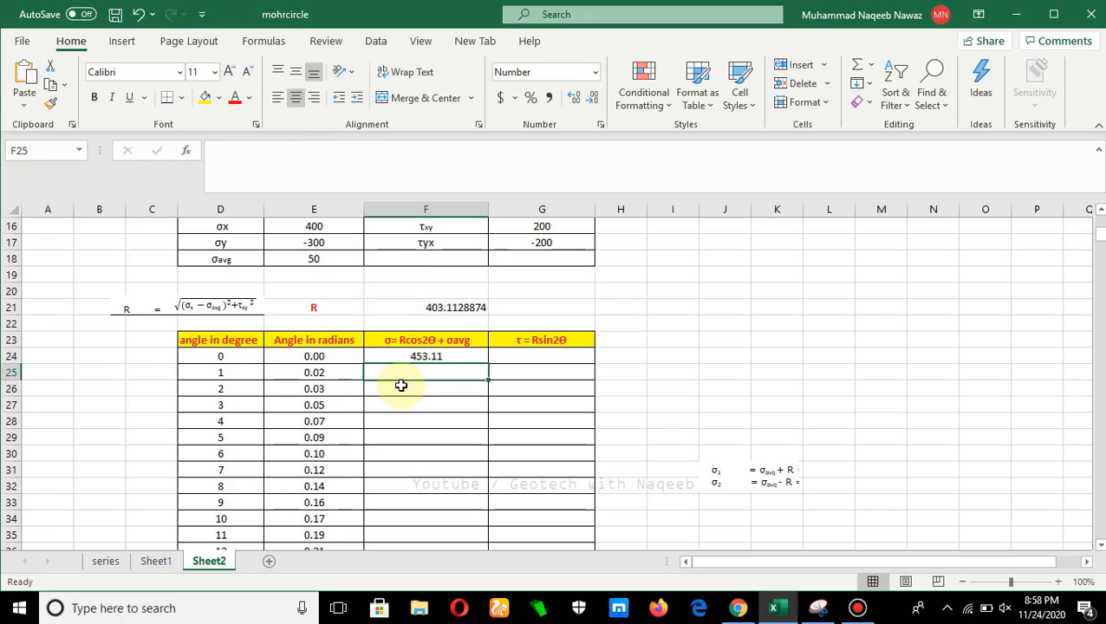
left_click(426, 356)
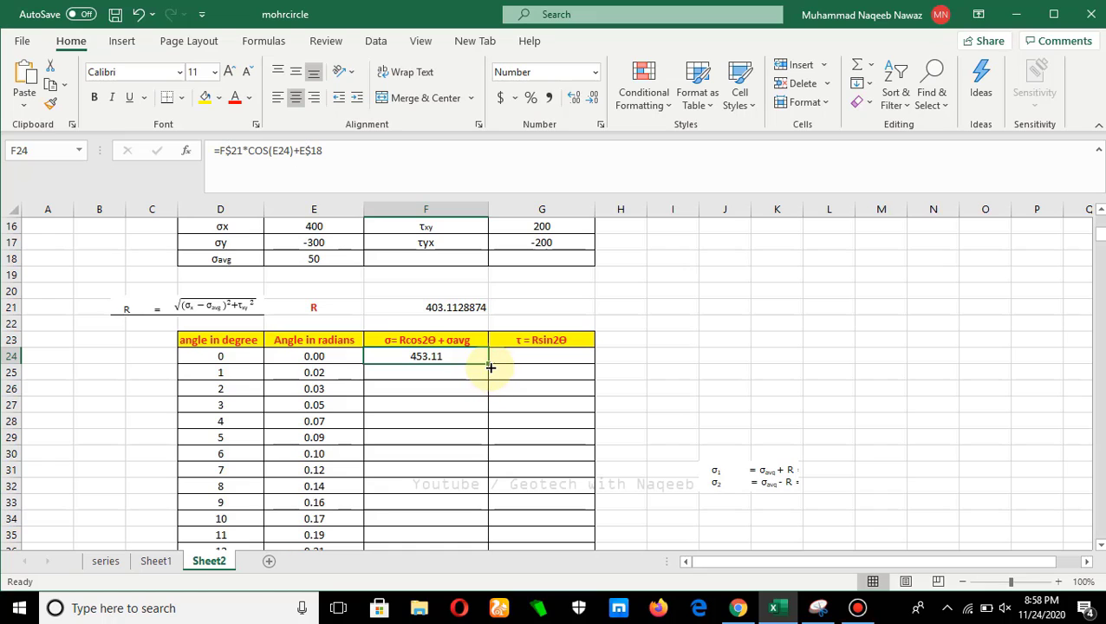
mouse_move(488, 364)
left_mouse_down()
mouse_move(479, 620)
mouse_move(462, 484)
mouse_move(503, 483)
left_mouse_up()
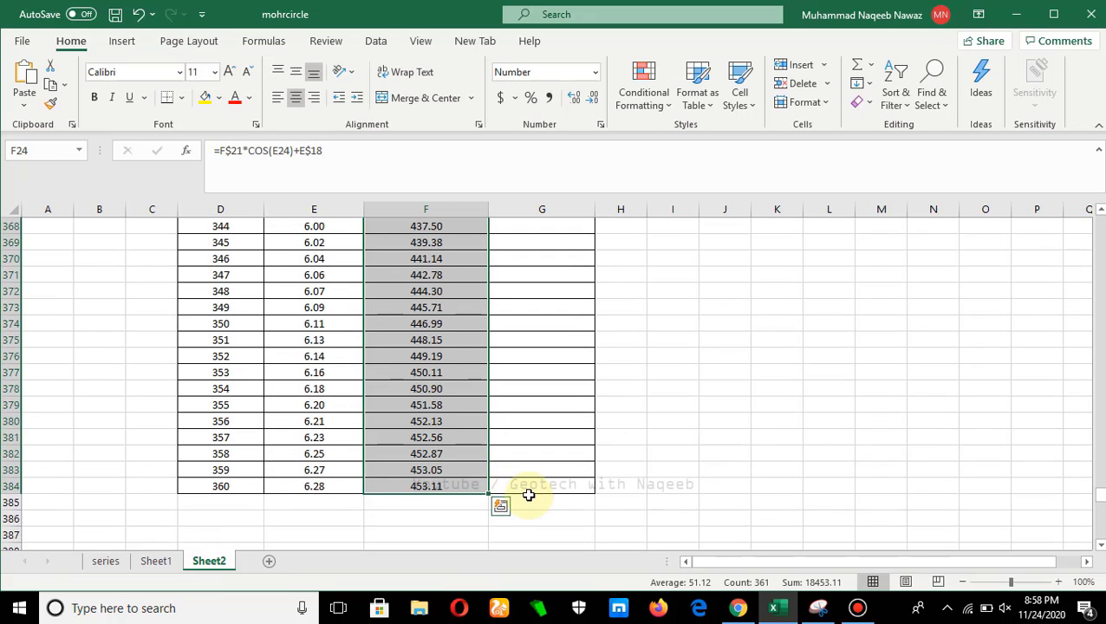
Enter the shear stress formula =F$21*SIN(E24) in G24, the first row of the τ column
scroll(520, 494, "up", 16)
scroll(526, 500, "up", 20)
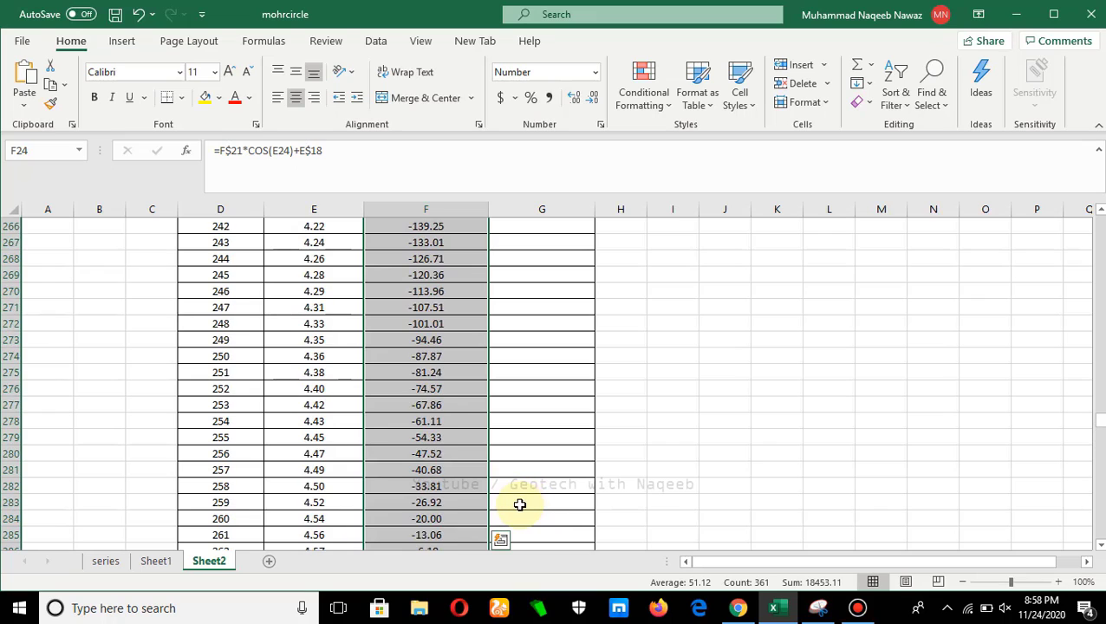
scroll(520, 508, "up", 20)
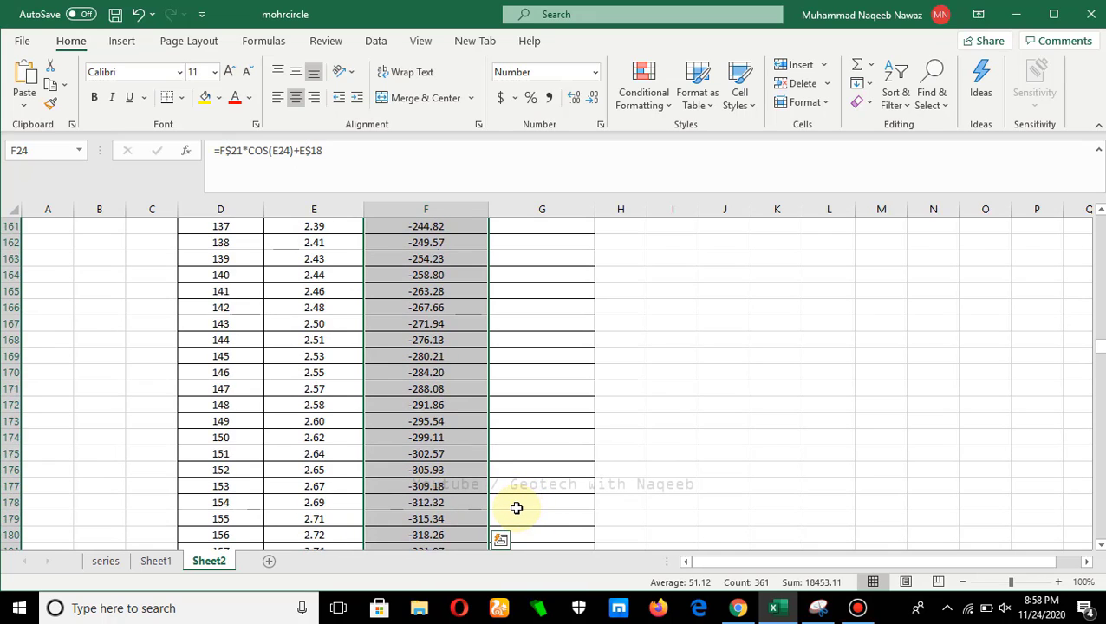
scroll(516, 511, "up", 20)
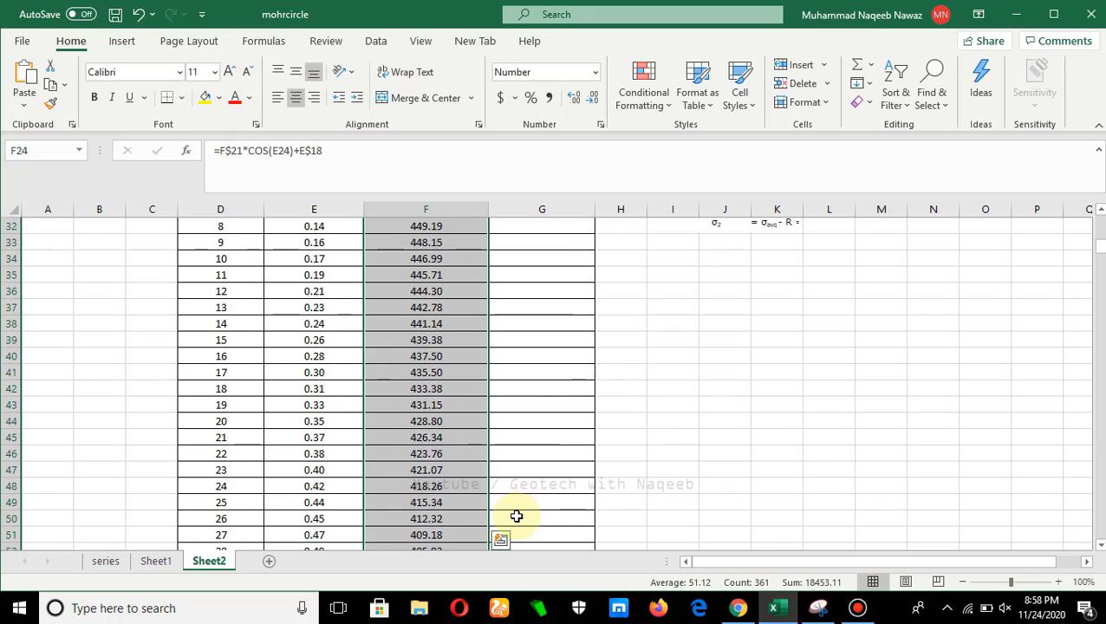
scroll(517, 519, "down", 3)
scroll(518, 520, "down", 2)
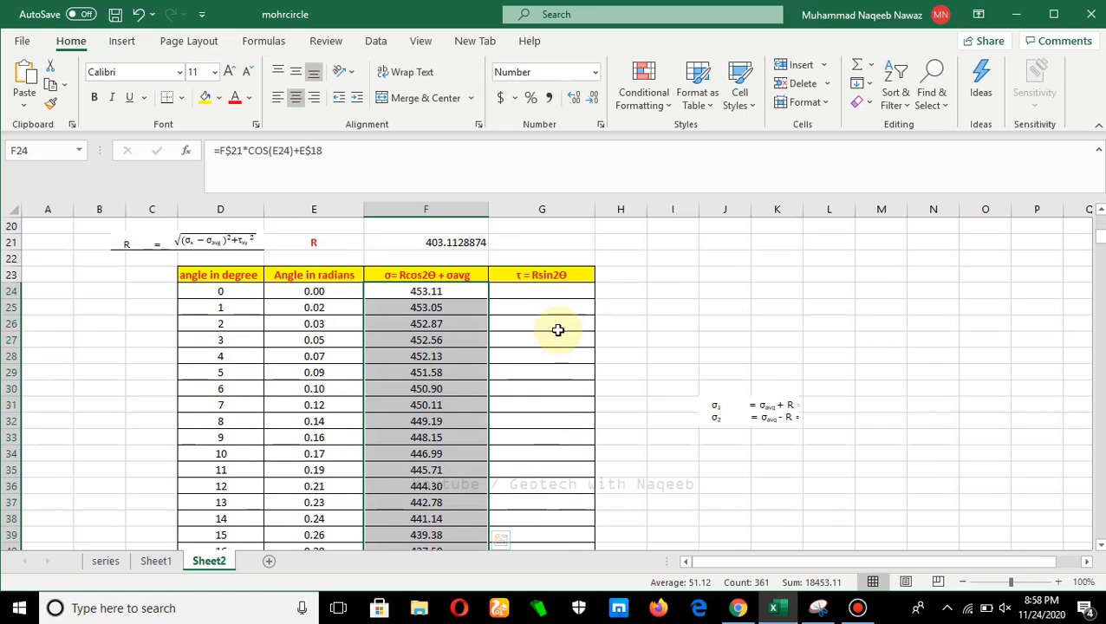
left_click(544, 292)
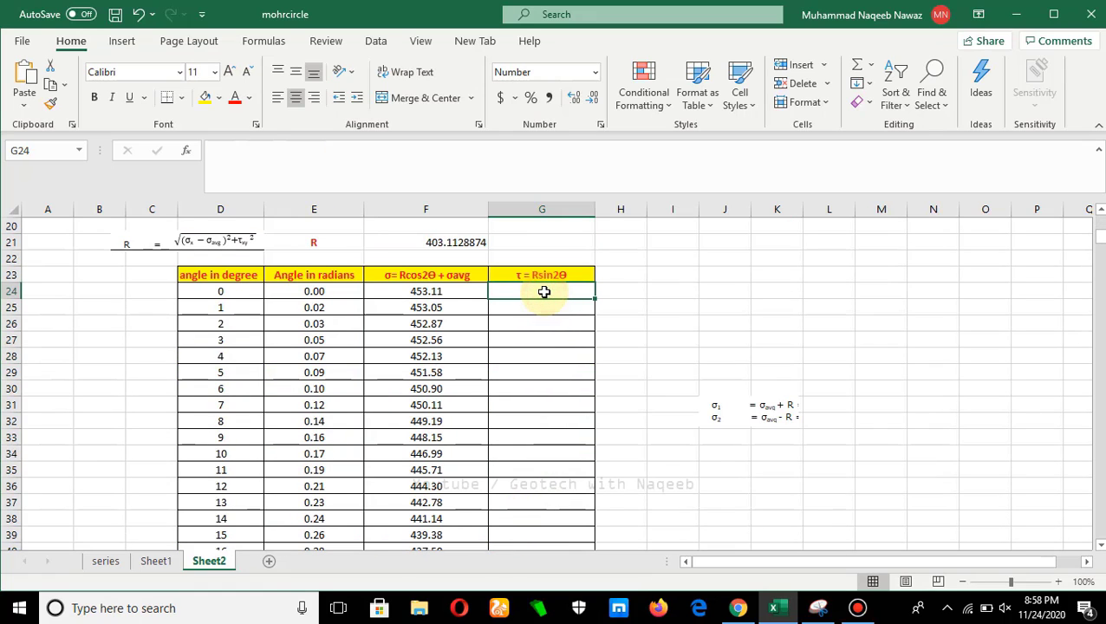
type("=")
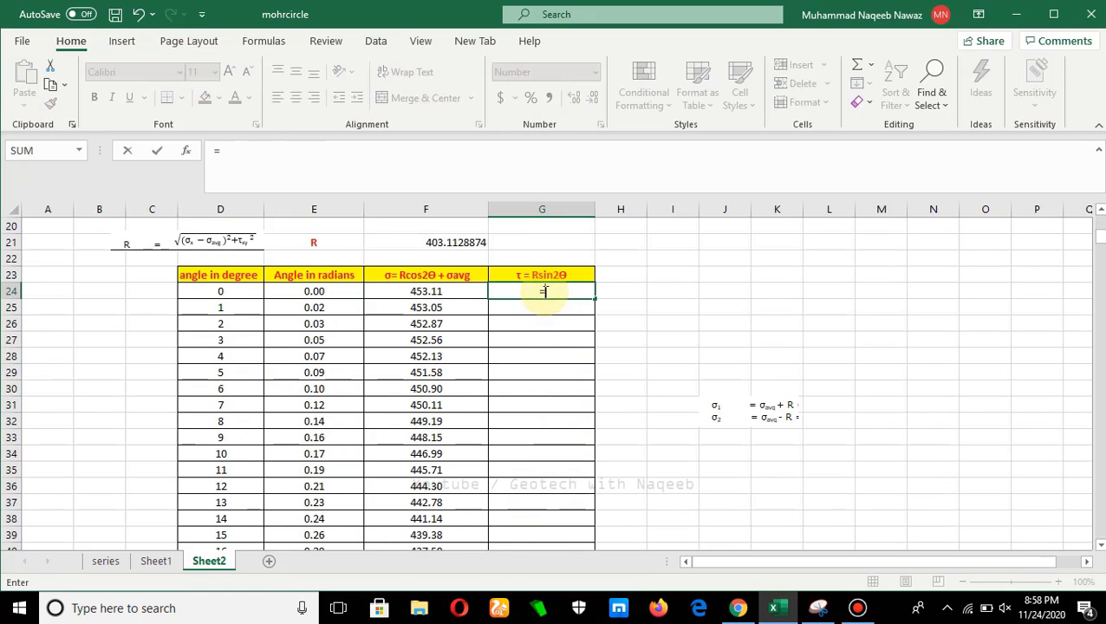
left_click(445, 244)
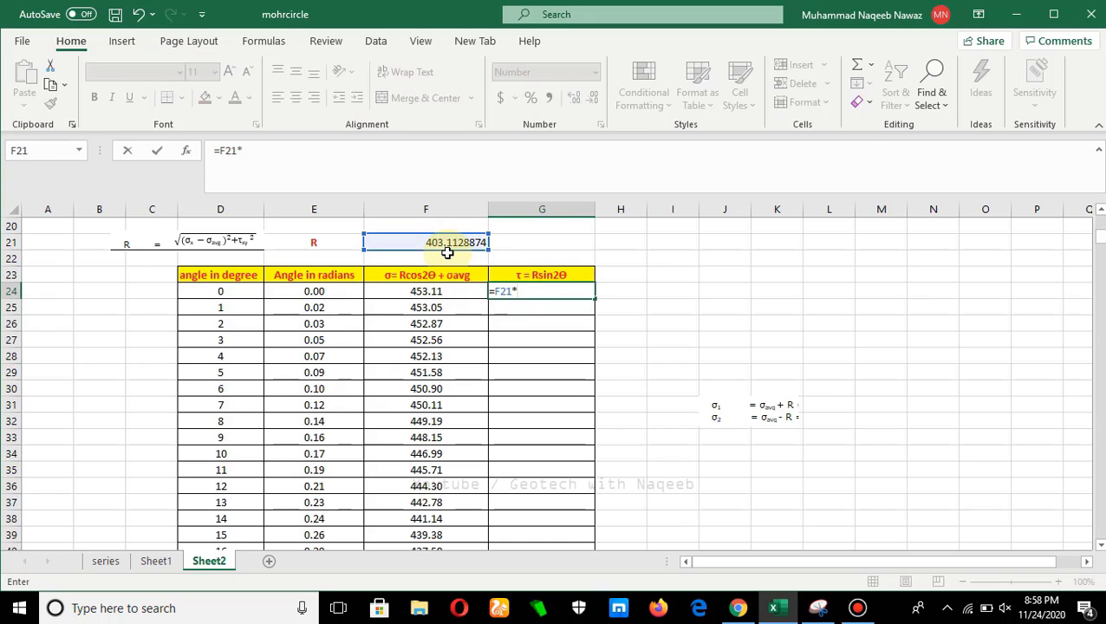
type("*sin")
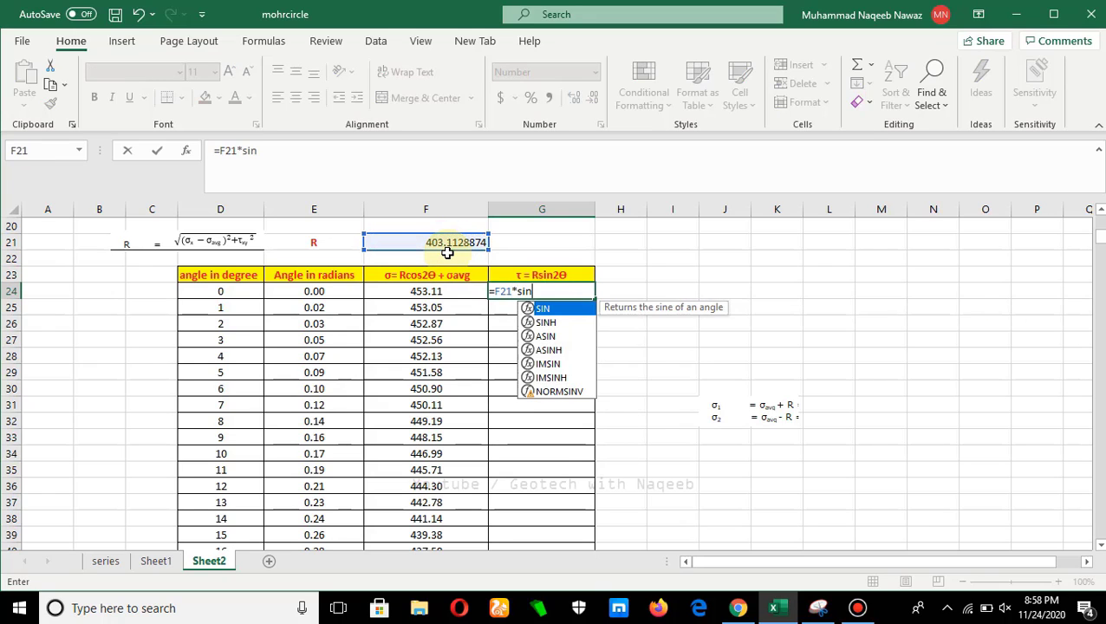
double_click(550, 311)
left_click(329, 292)
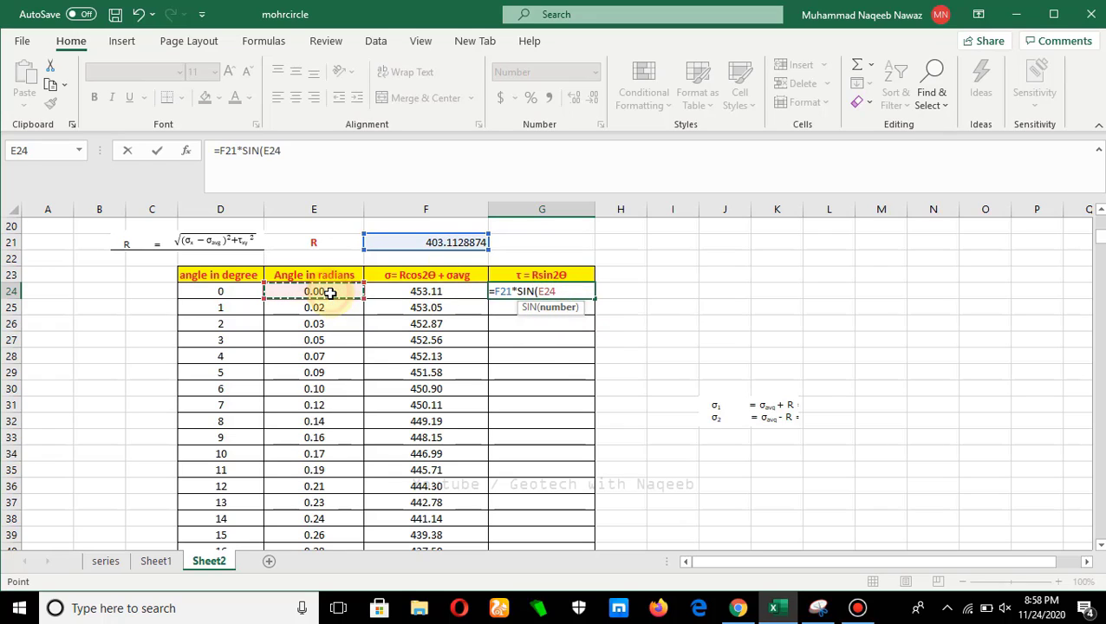
type(")")
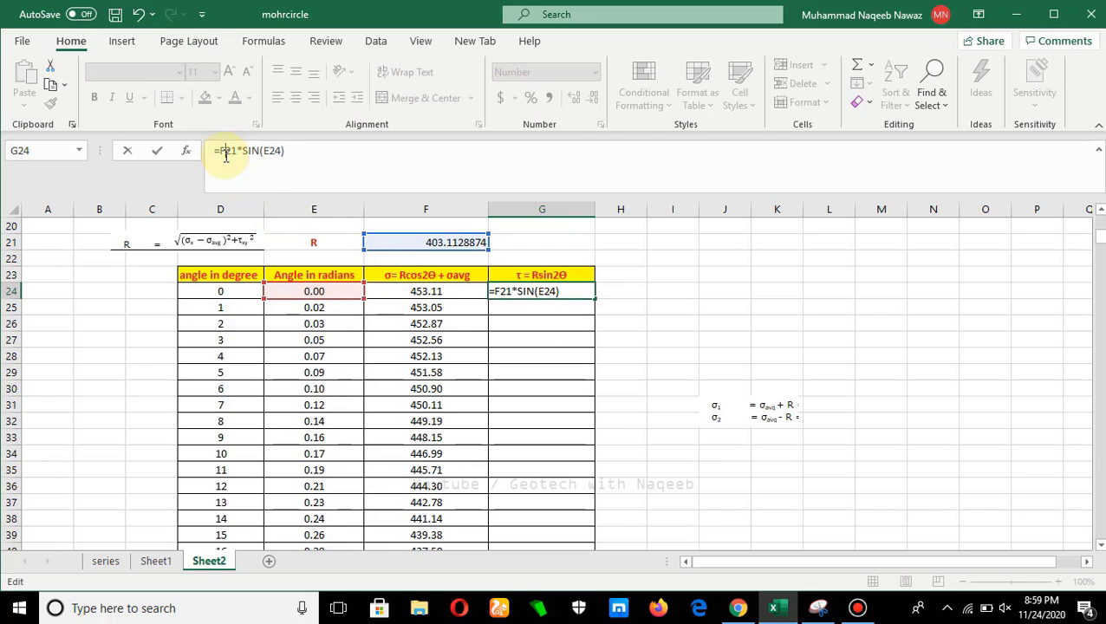
type("$")
key("Return")
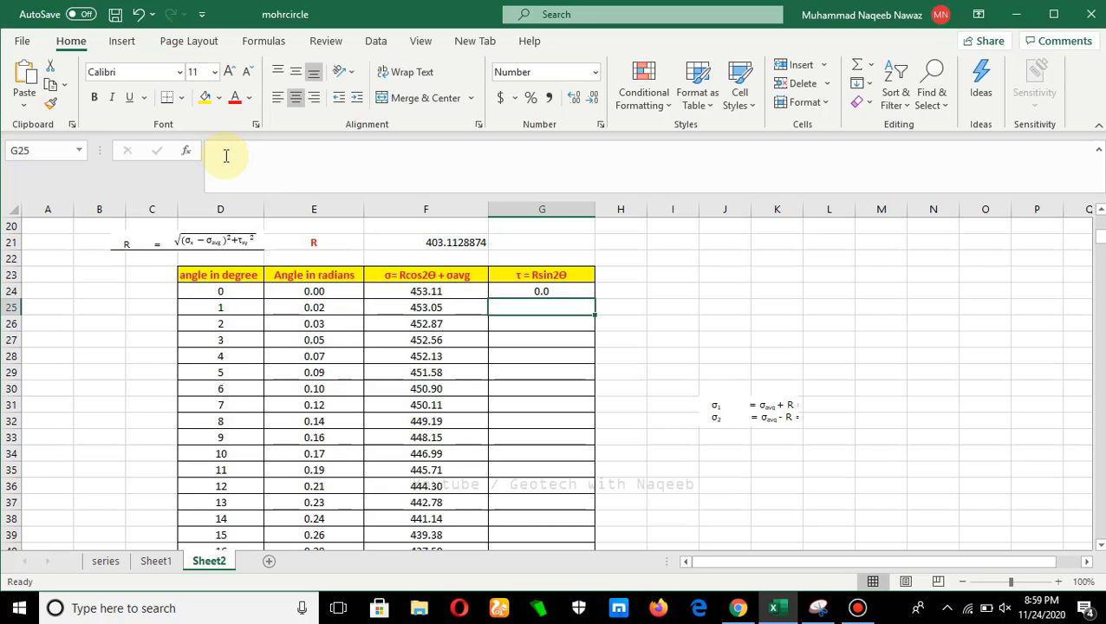
Fill the shear stress formula from G24 down to G384 for all angles up to 360
left_click(528, 292)
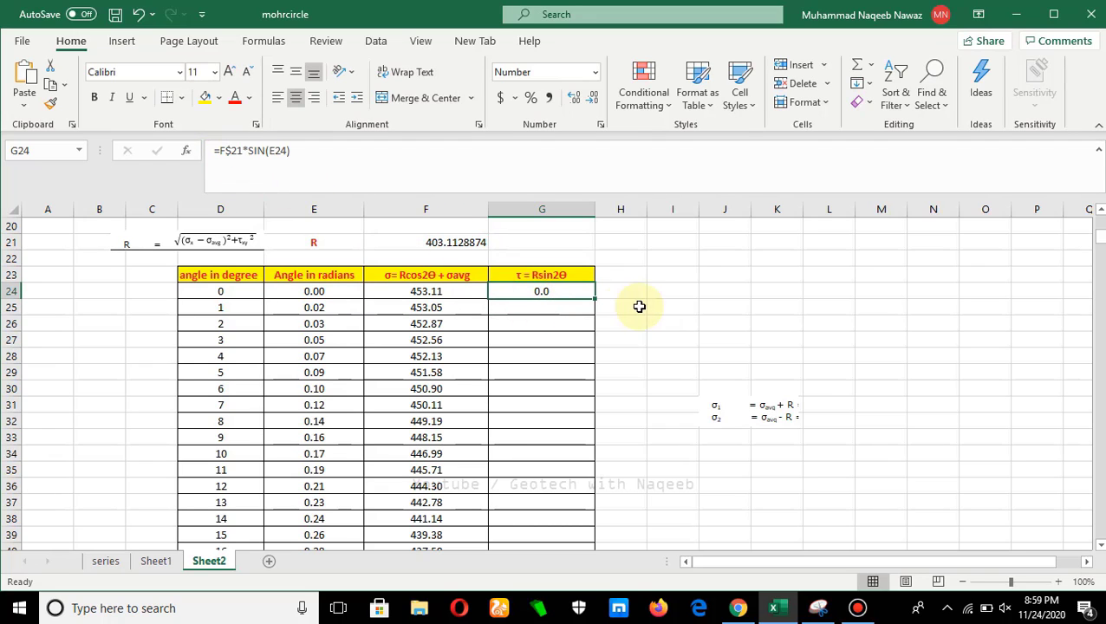
left_click_drag(594, 297, 557, 504)
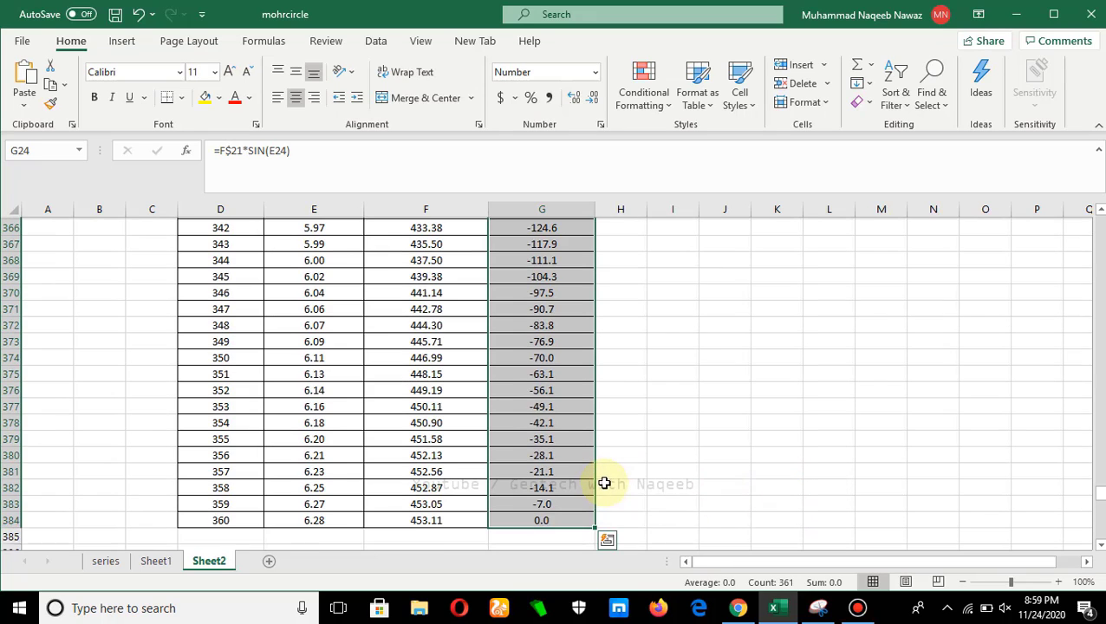
scroll(604, 482, "up", 20)
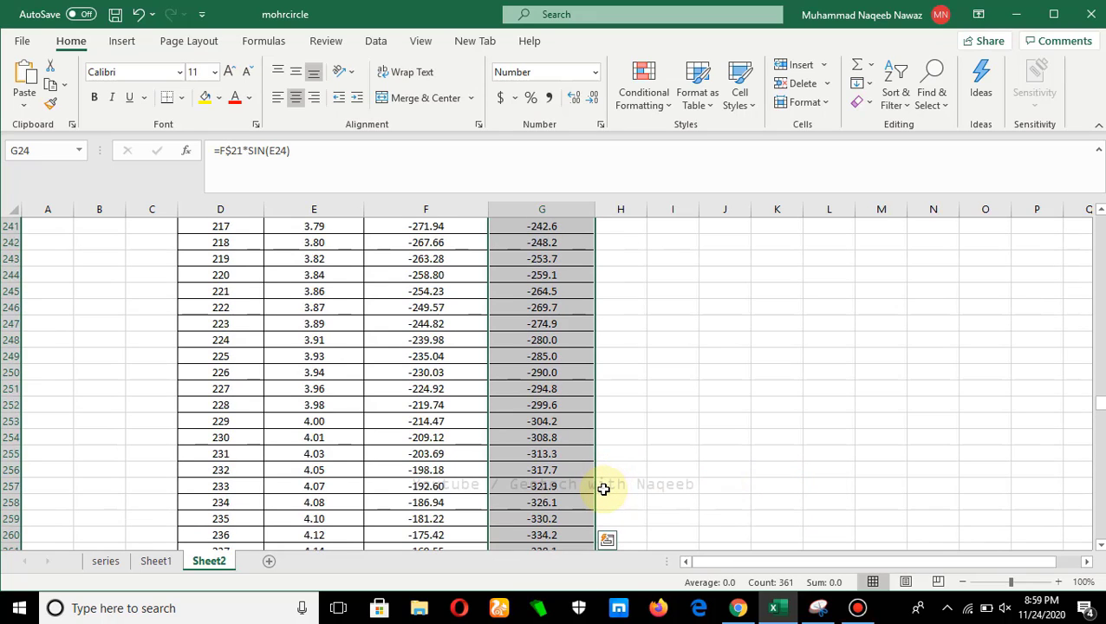
Insert a scatter chart with smooth lines and markers from the τ column and place it beside the input parameters table
scroll(604, 489, "up", 20)
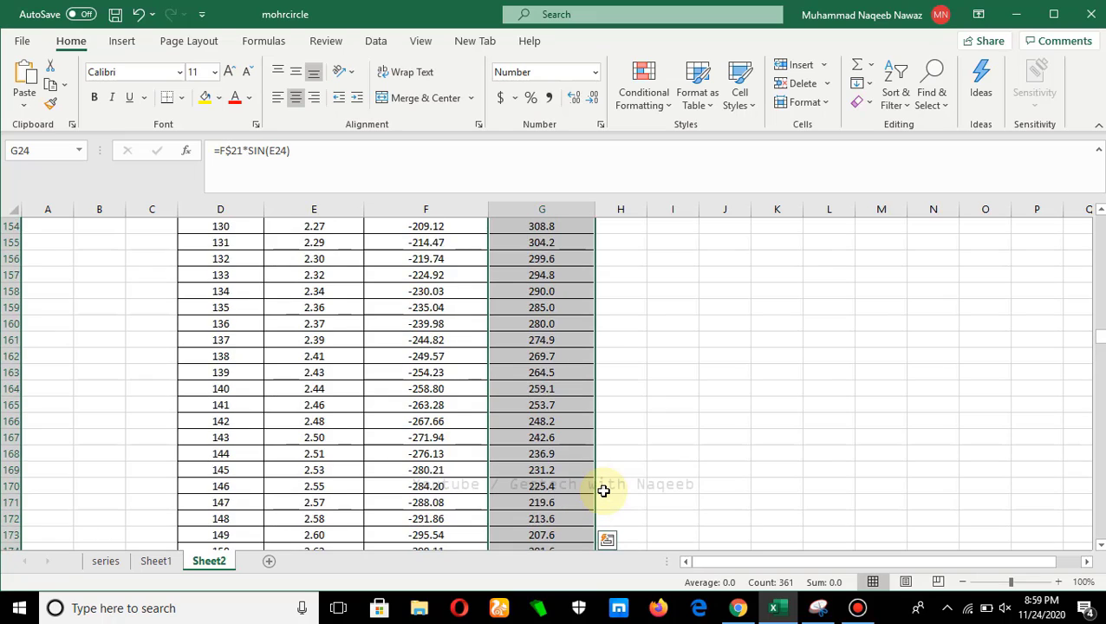
scroll(604, 489, "up", 20)
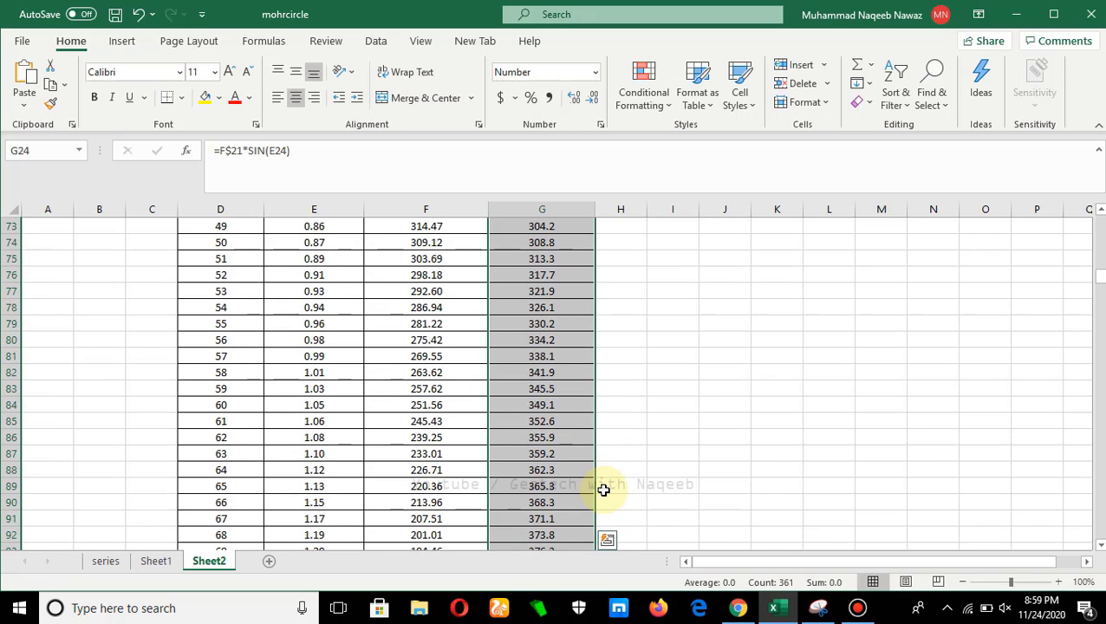
scroll(604, 490, "up", 17)
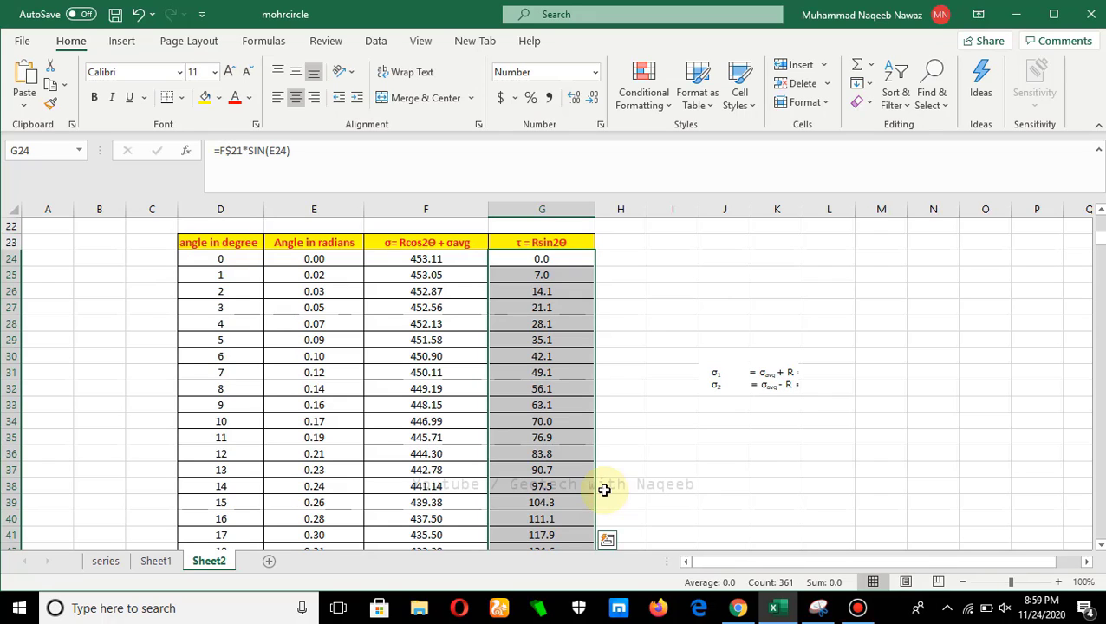
scroll(604, 489, "up", 2)
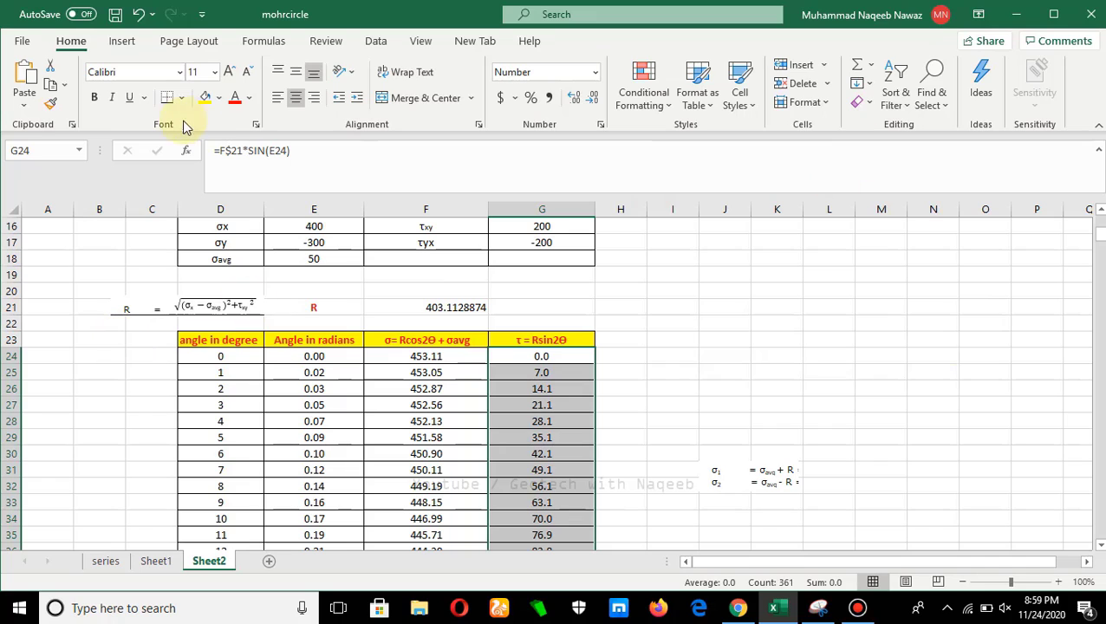
left_click(122, 44)
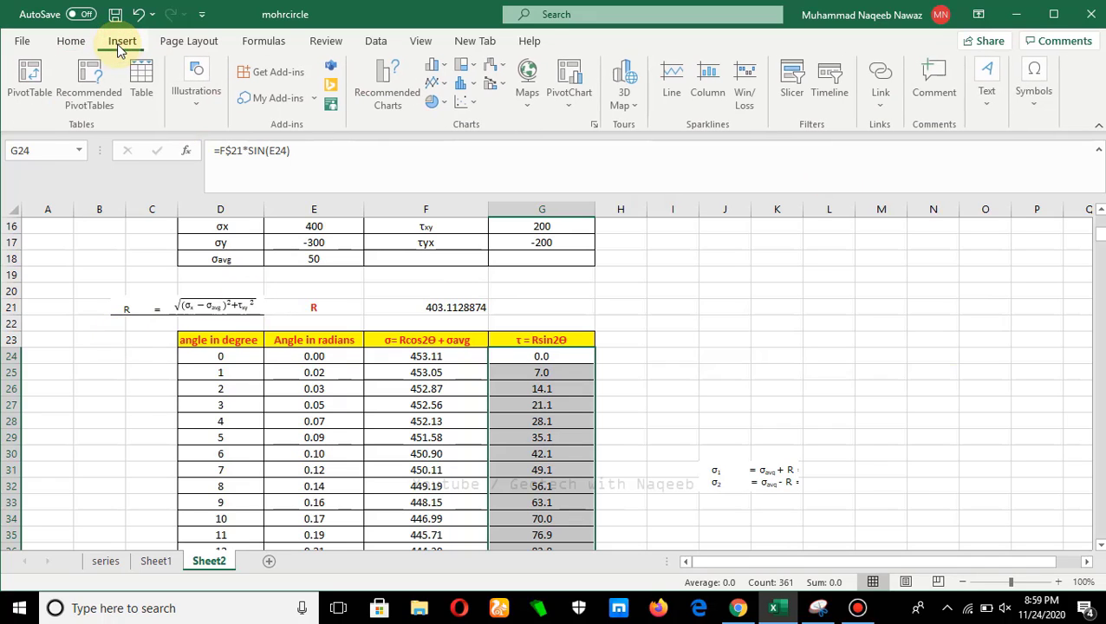
left_click(475, 104)
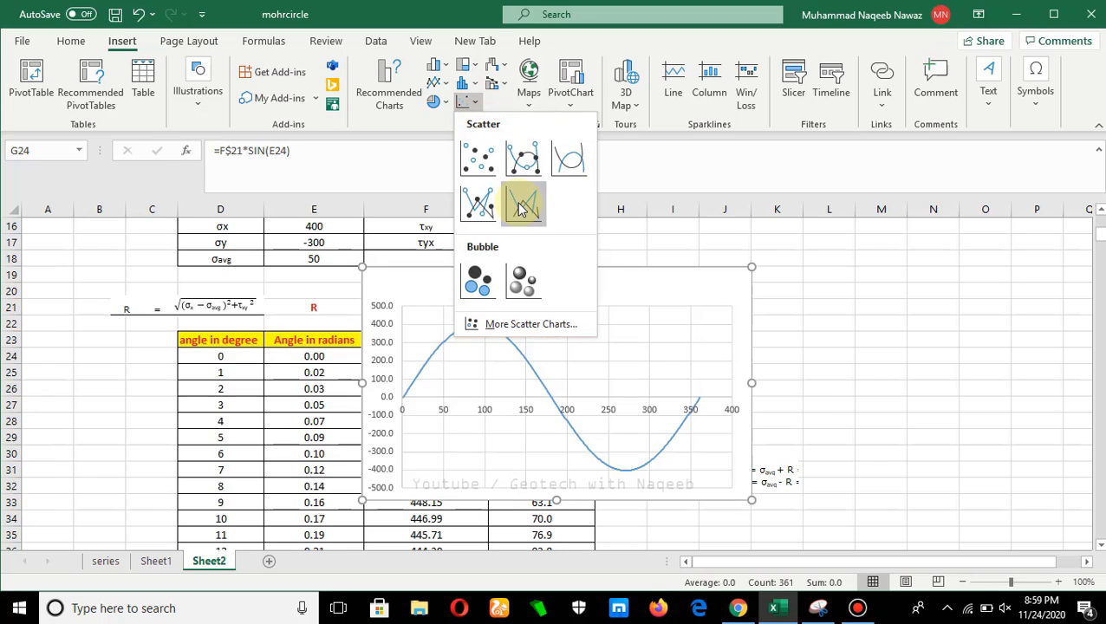
left_click(524, 158)
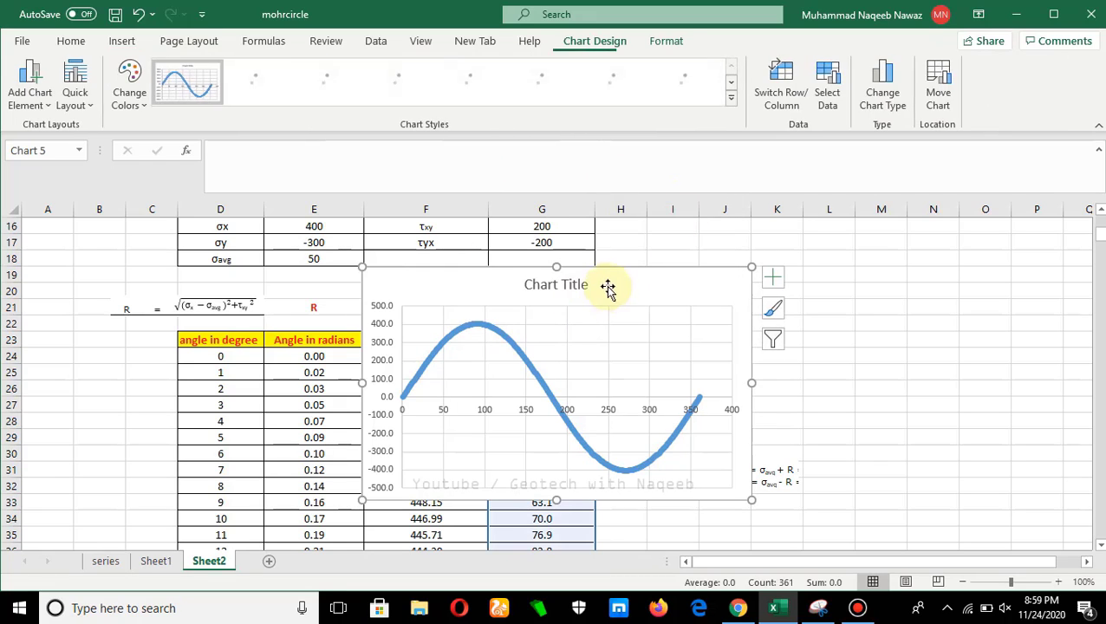
mouse_move(612, 265)
left_mouse_down()
mouse_move(905, 227)
mouse_move(894, 297)
left_mouse_up()
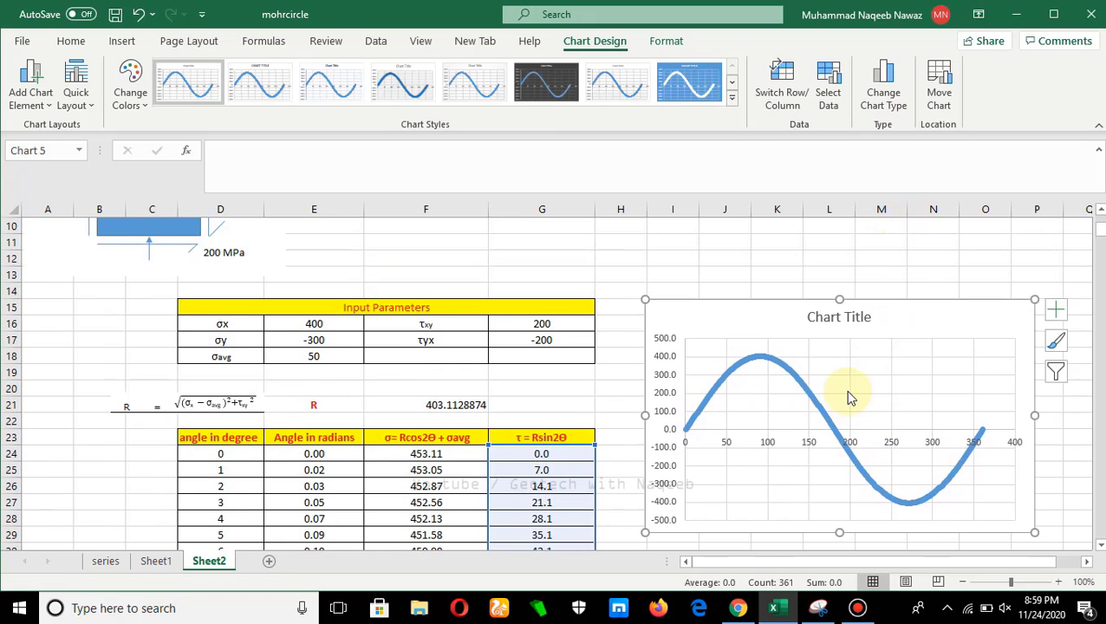
Remove Series1 from the new scatter chart's data source
right_click(850, 394)
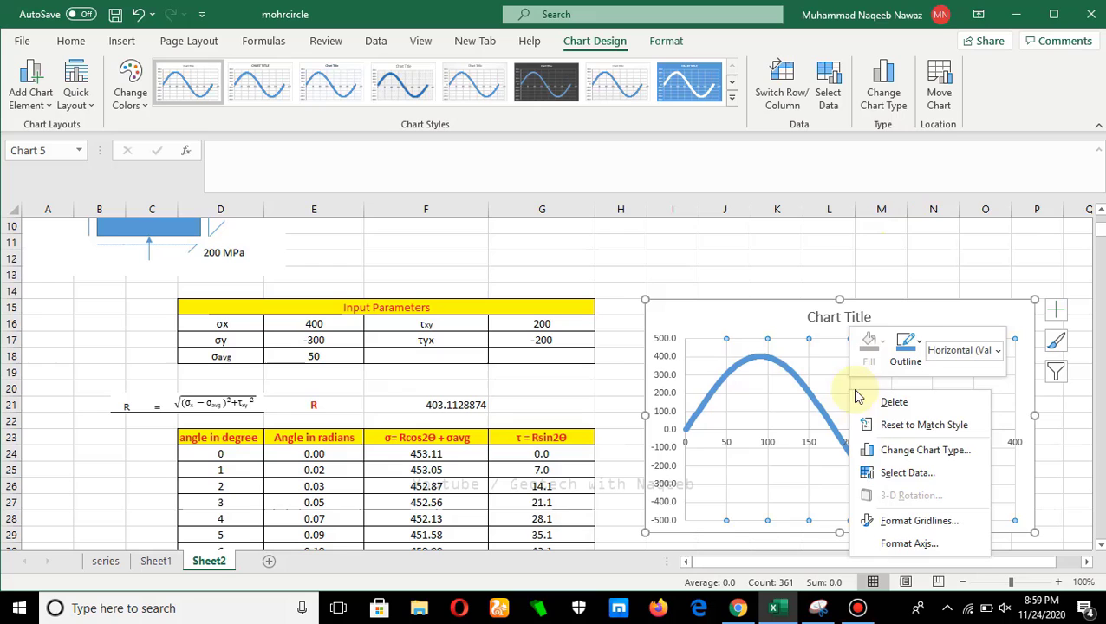
left_click(888, 475)
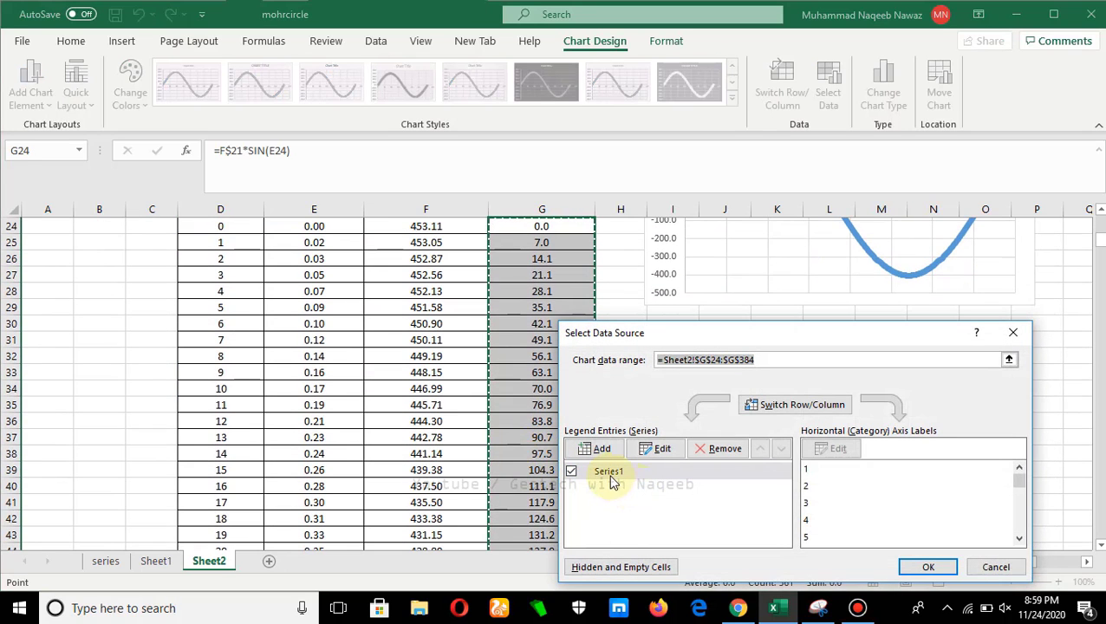
left_click(718, 448)
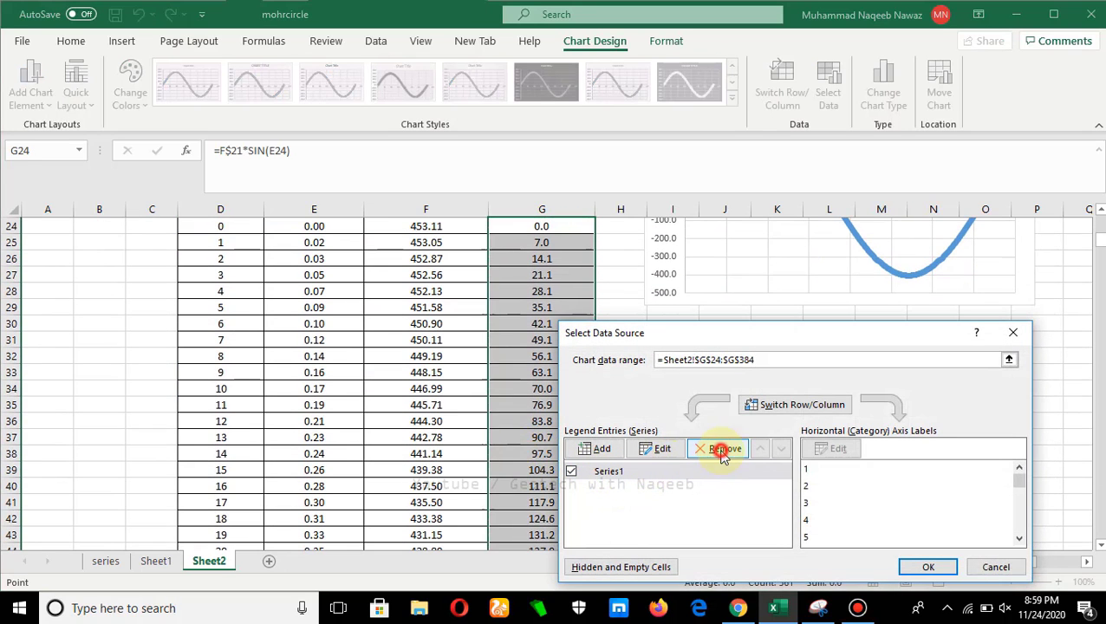
Add a new chart series with the σ values in F24:F384 as its X values
left_click(603, 449)
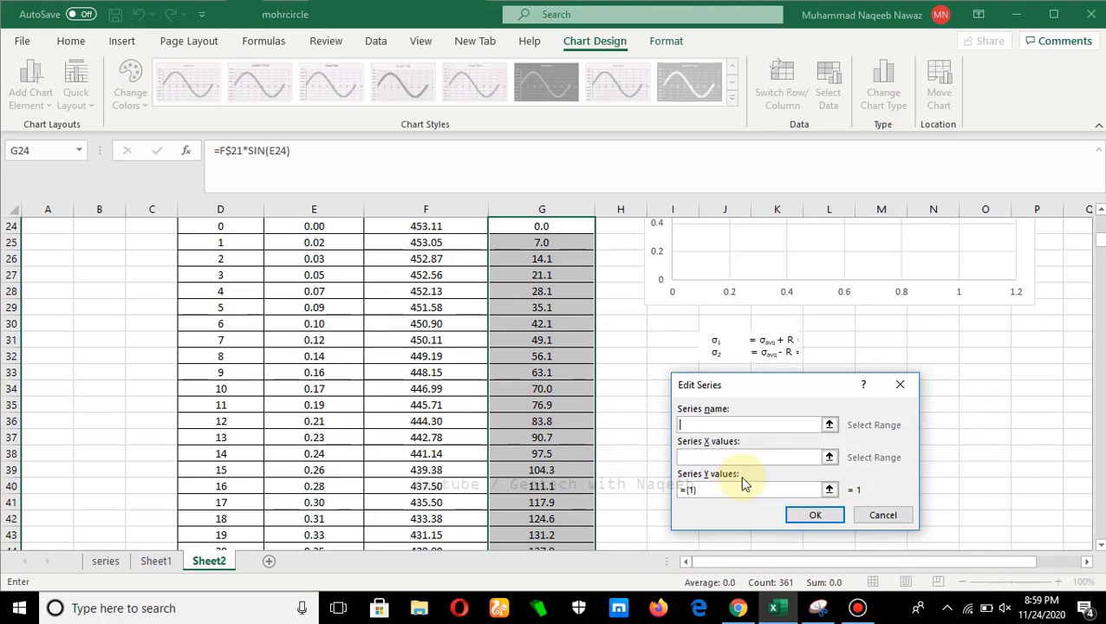
left_click(828, 458)
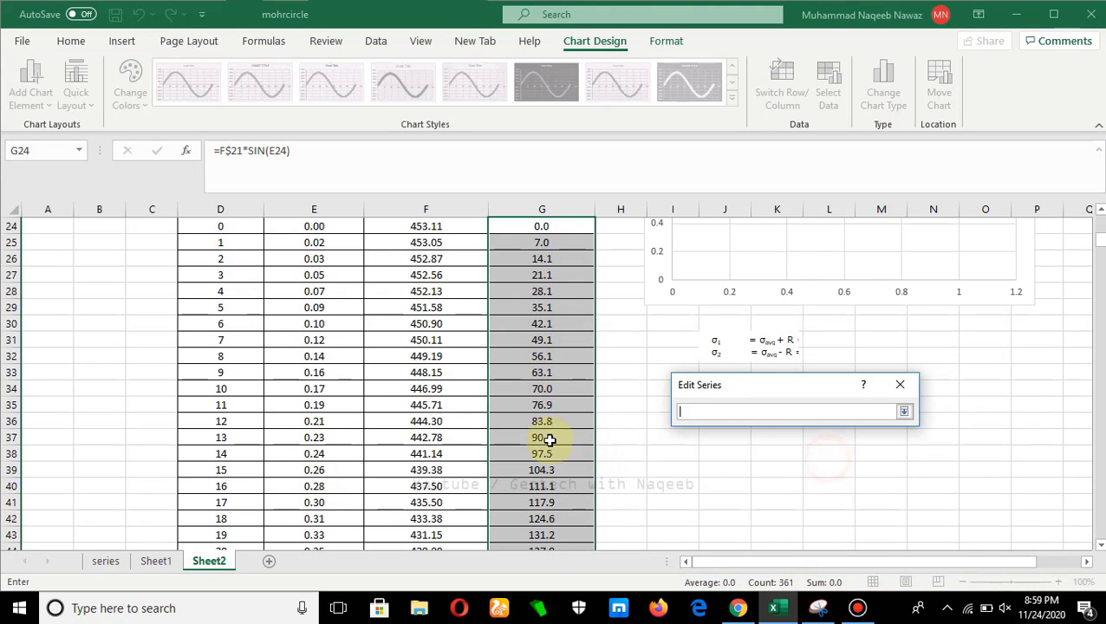
scroll(416, 364, "up", 1)
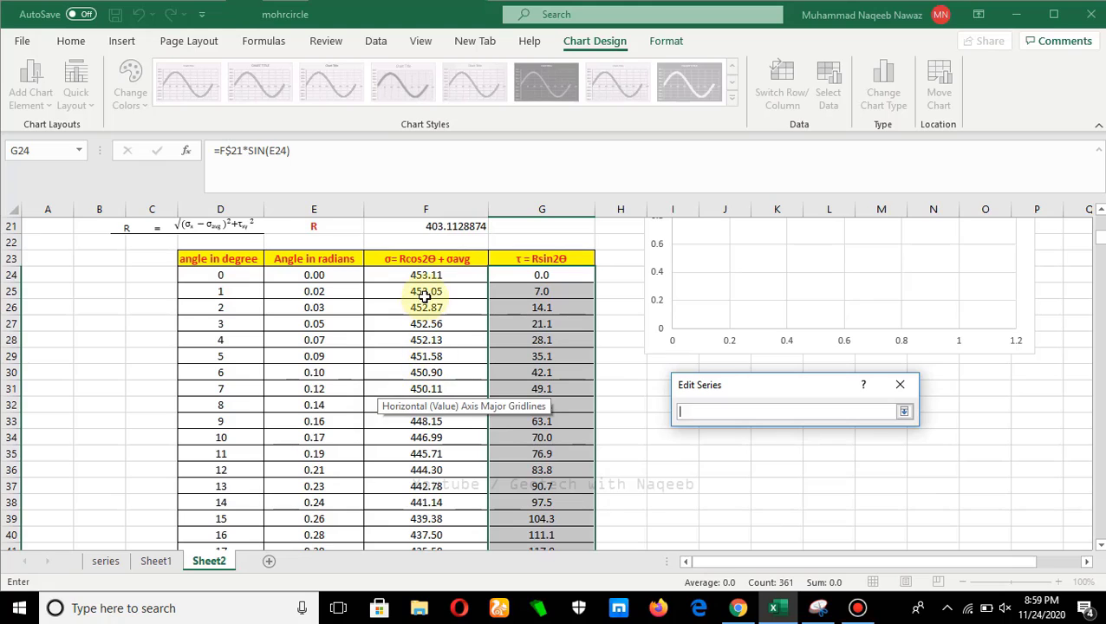
left_click_drag(397, 275, 410, 496)
left_click(904, 412)
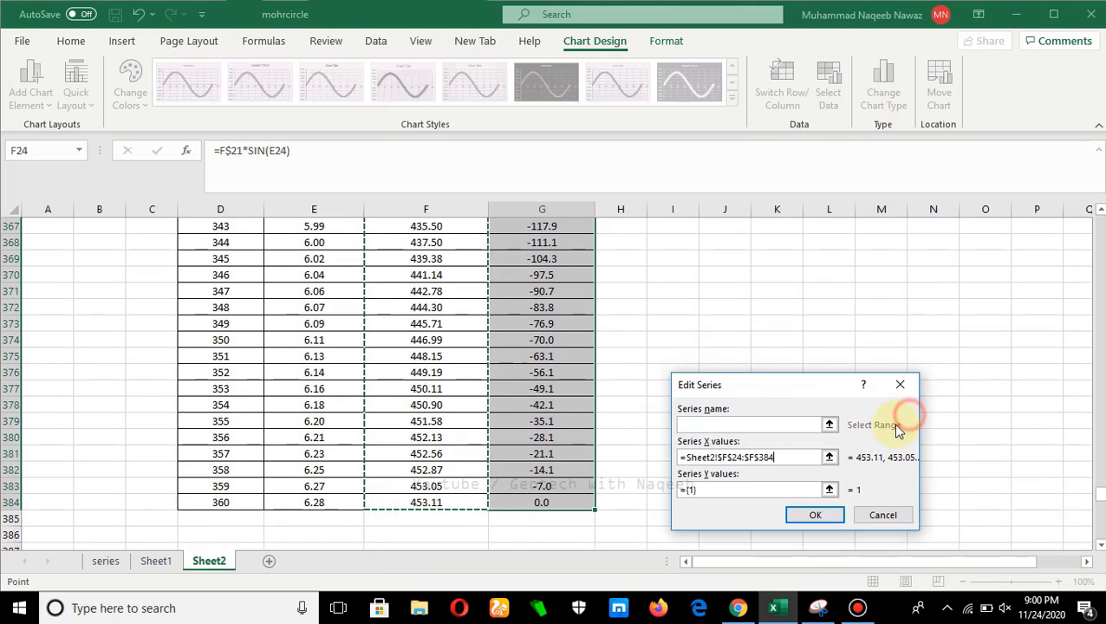
Set the new series' Y values to the τ values in G24:G384
left_click(829, 489)
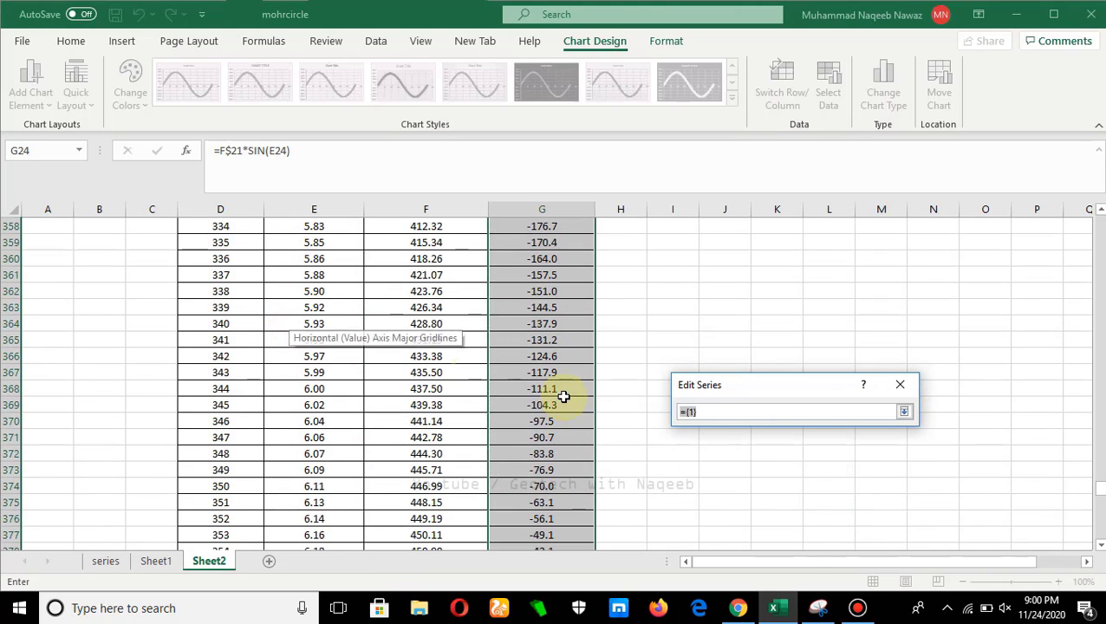
scroll(567, 382, "up", 5)
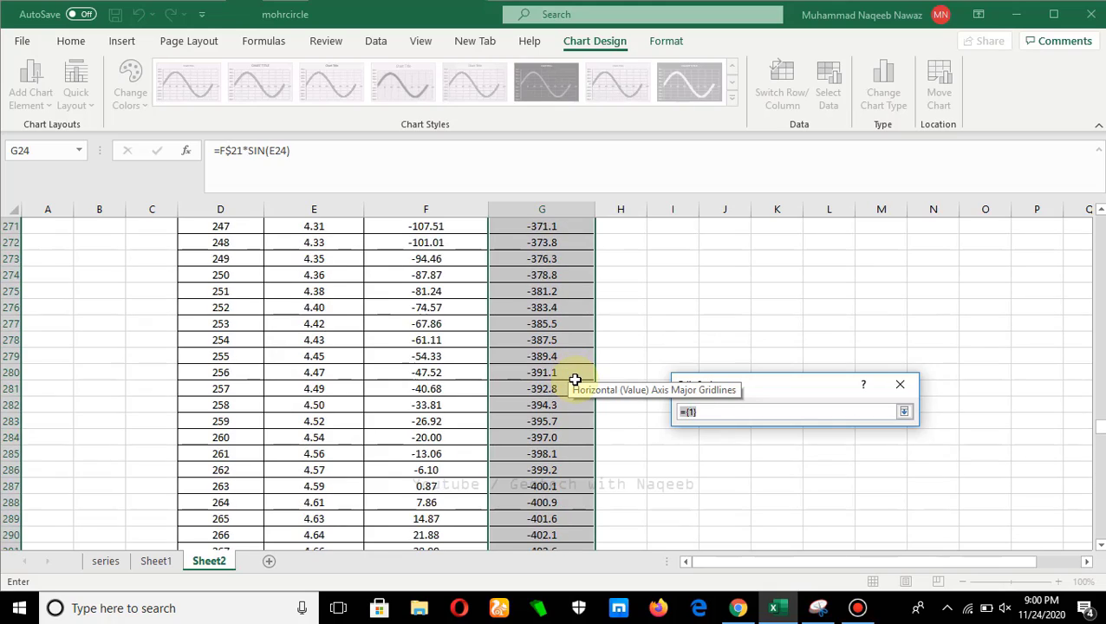
scroll(575, 382, "up", 20)
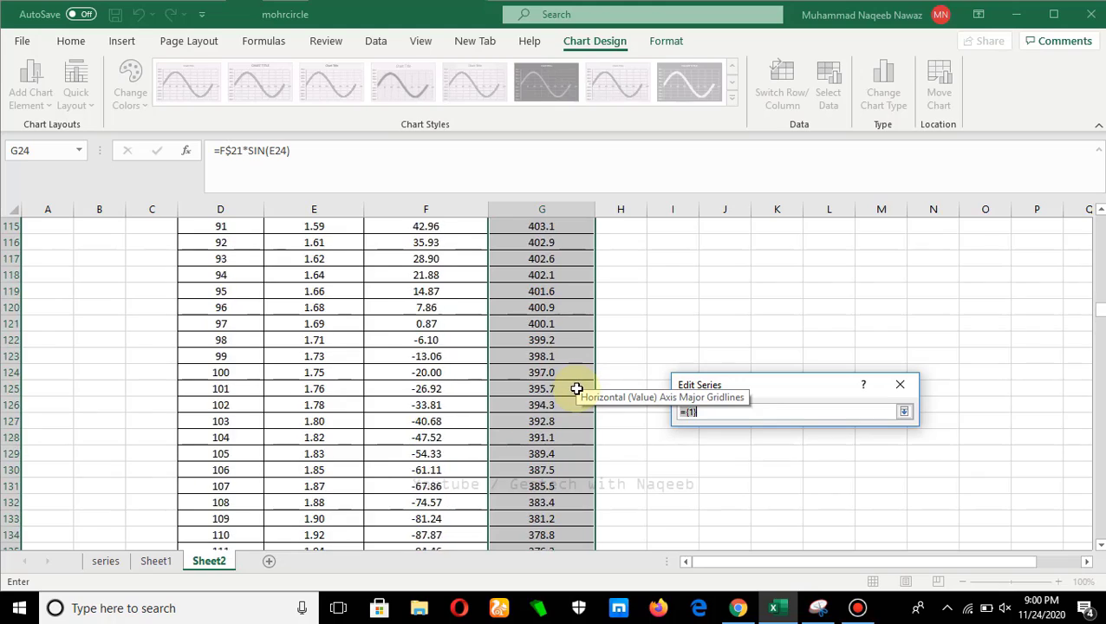
scroll(577, 388, "up", 15)
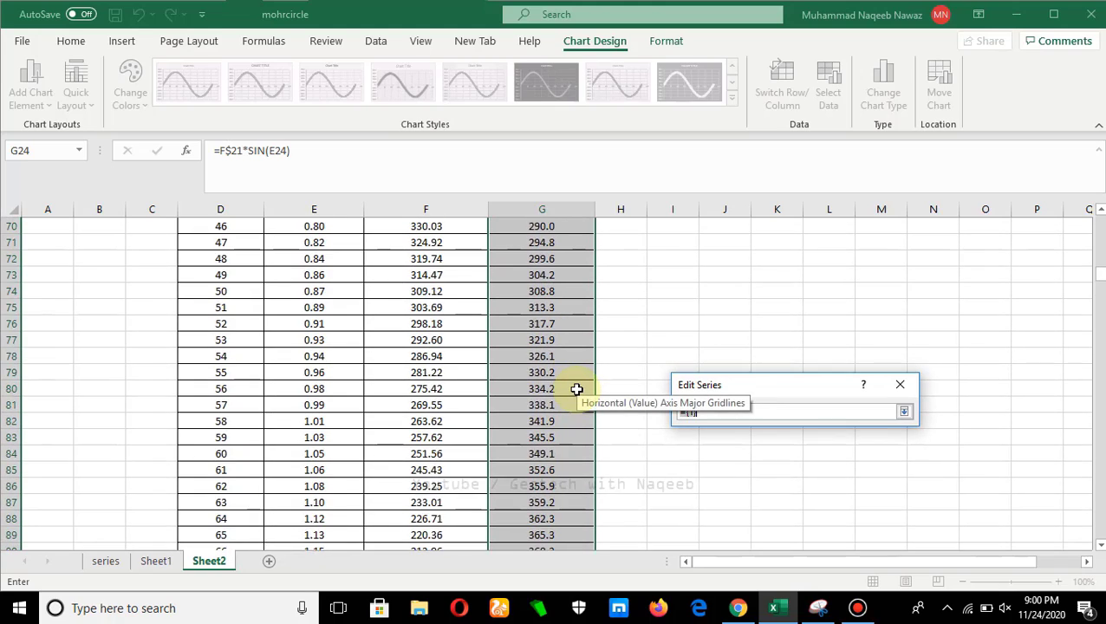
scroll(576, 394, "up", 9)
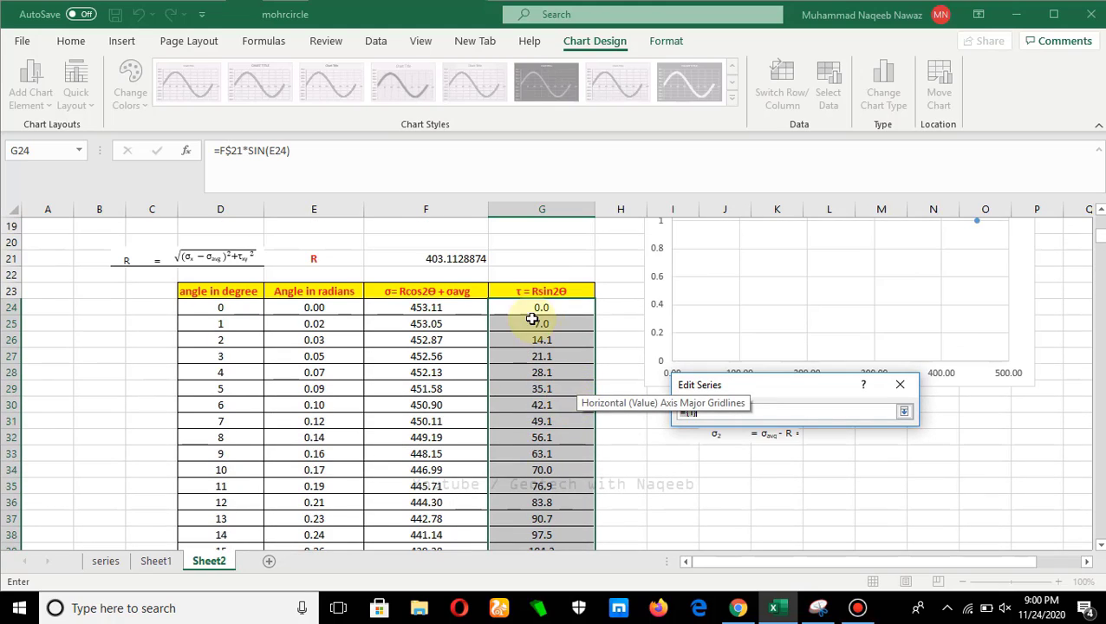
left_click_drag(524, 308, 533, 528)
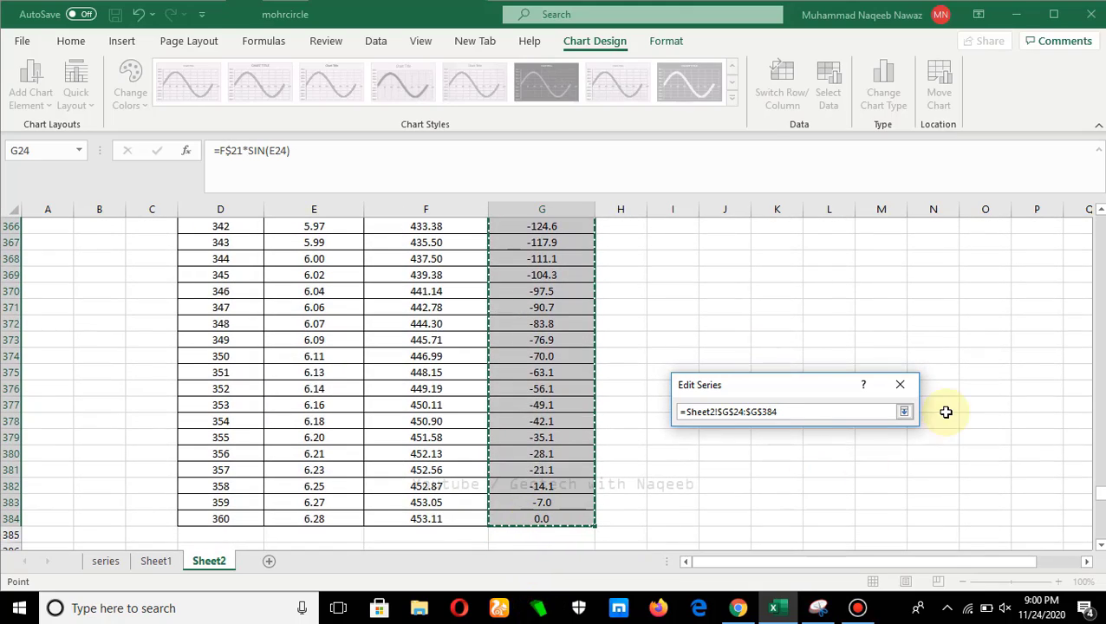
left_click(901, 412)
Name the series Mohr circle and apply the chart's data source changes
left_click(736, 426)
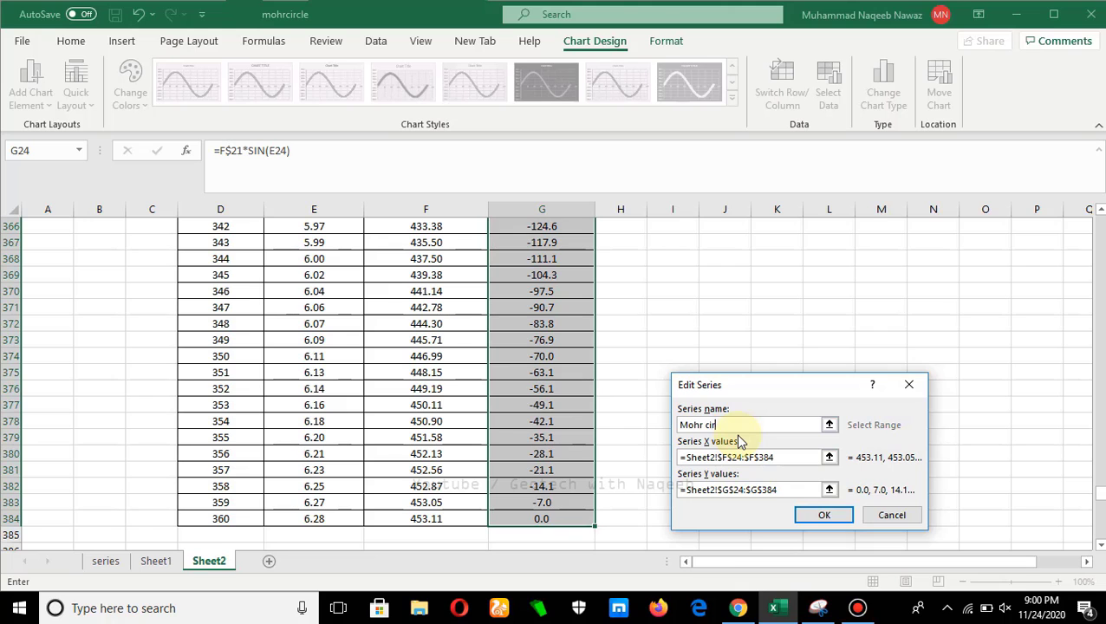
left_click(806, 518)
left_click(924, 568)
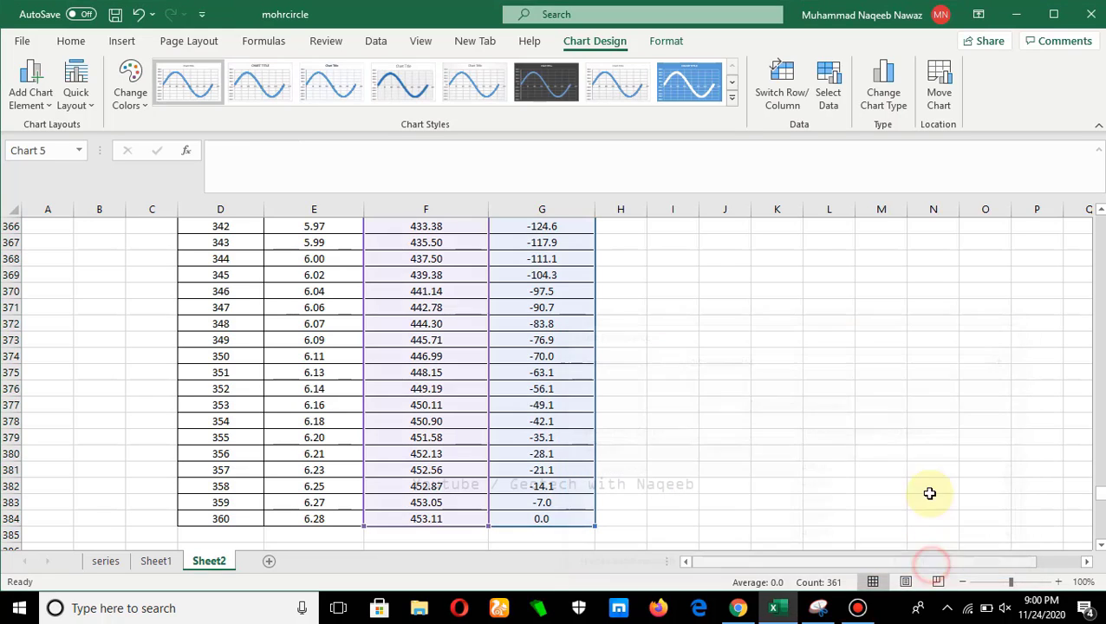
Adjust the chart's height until the plotted Mohr ellipse looks like a true circle
scroll(929, 494, "up", 20)
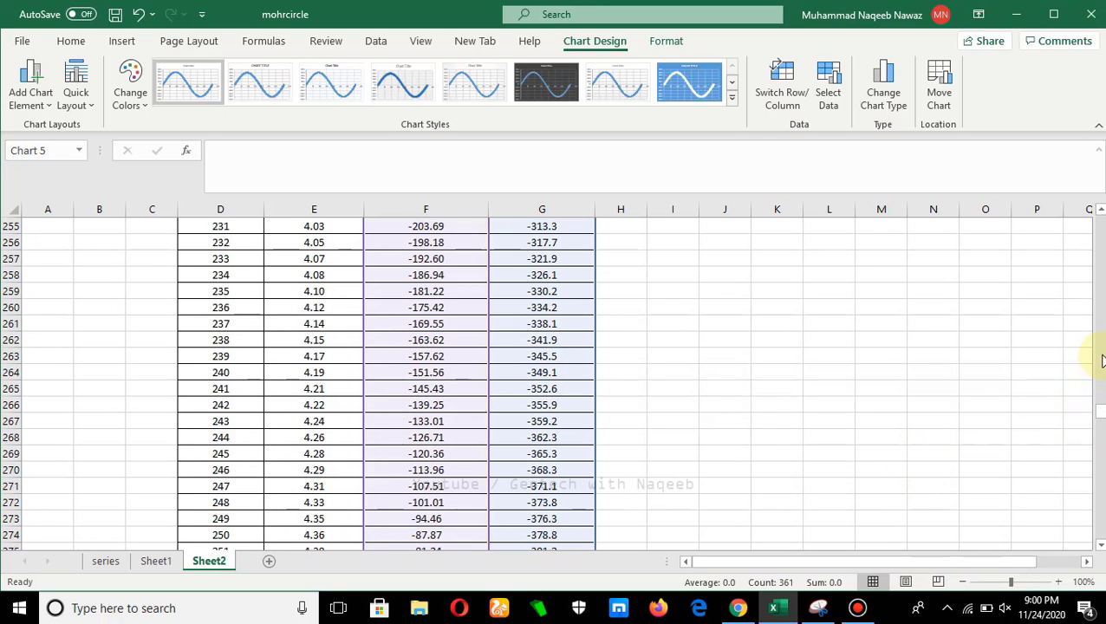
left_click_drag(1101, 422, 1089, 277)
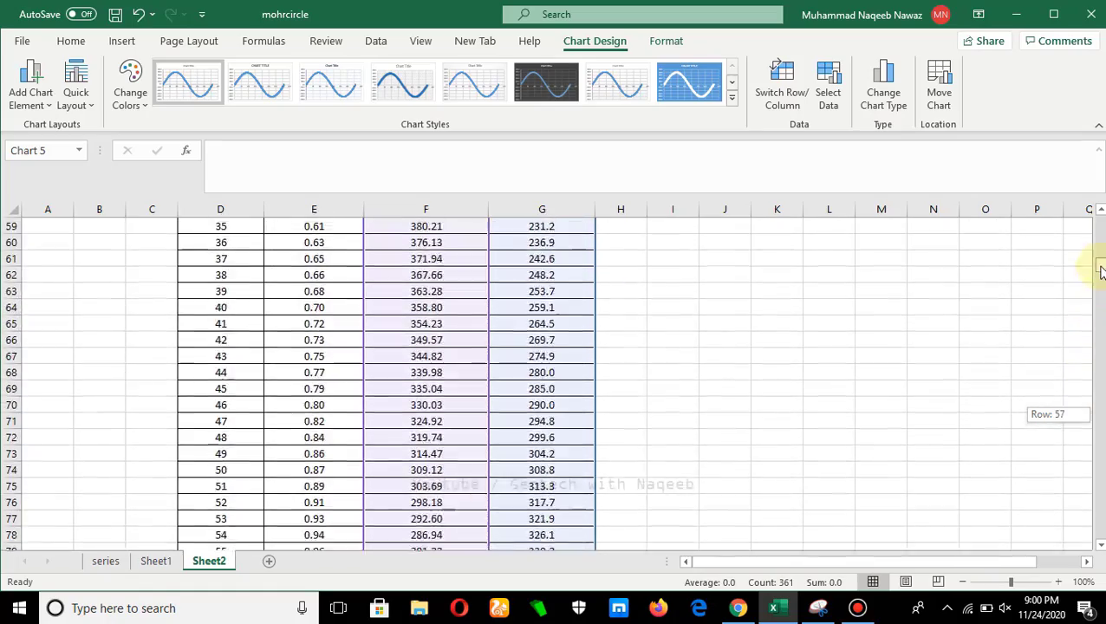
scroll(951, 291, "up", 8)
scroll(888, 307, "up", 8)
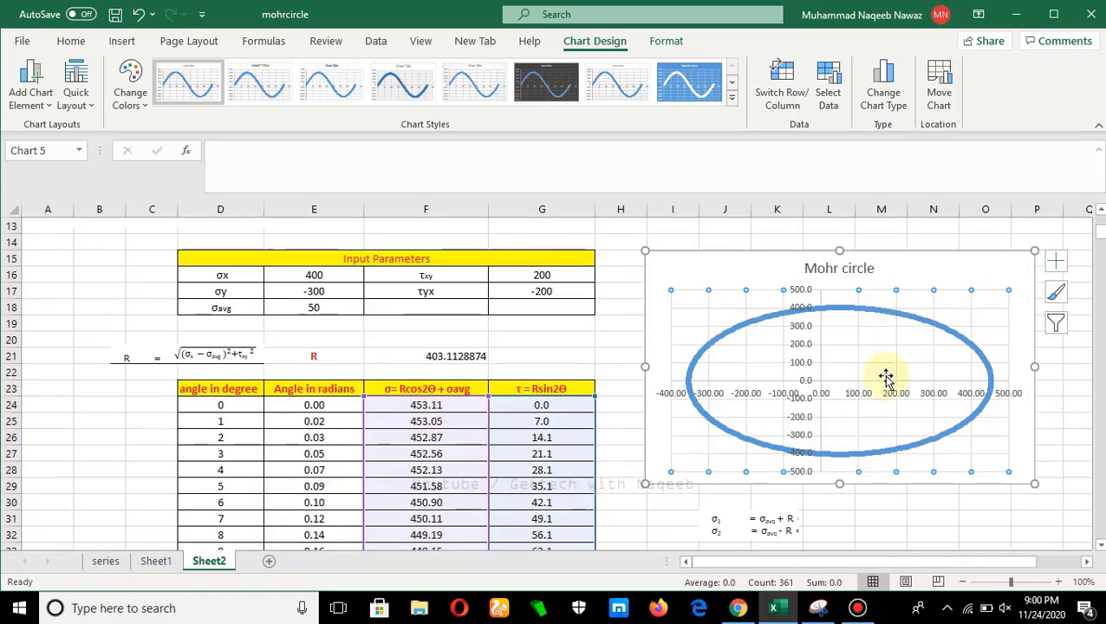
left_click_drag(839, 486, 841, 506)
scroll(843, 347, "up", 1)
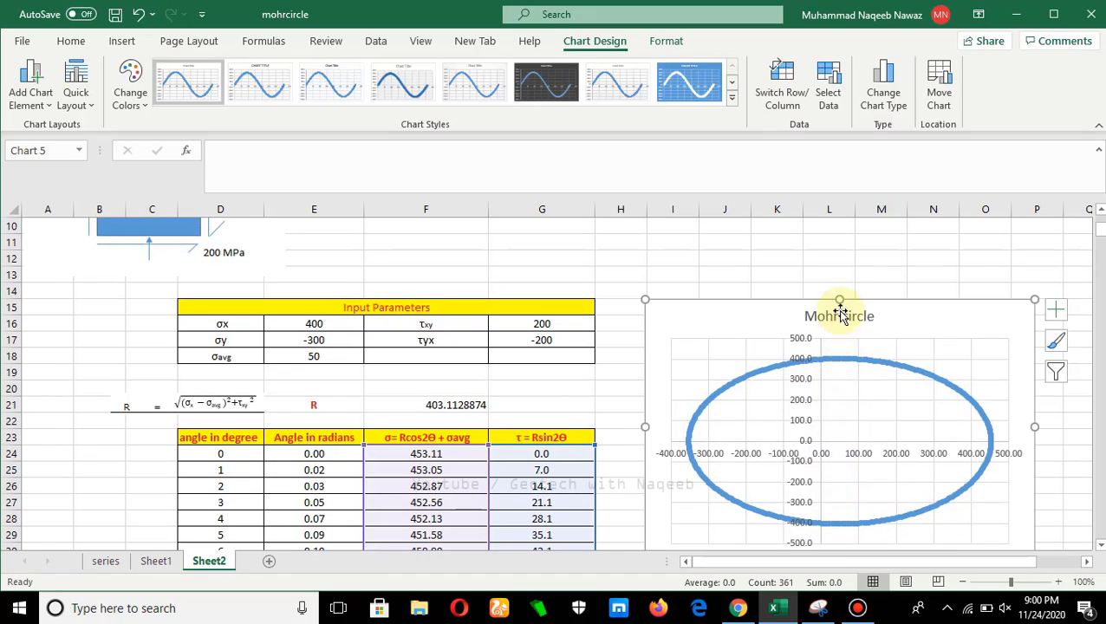
left_click_drag(840, 301, 839, 222)
scroll(899, 446, "down", 5)
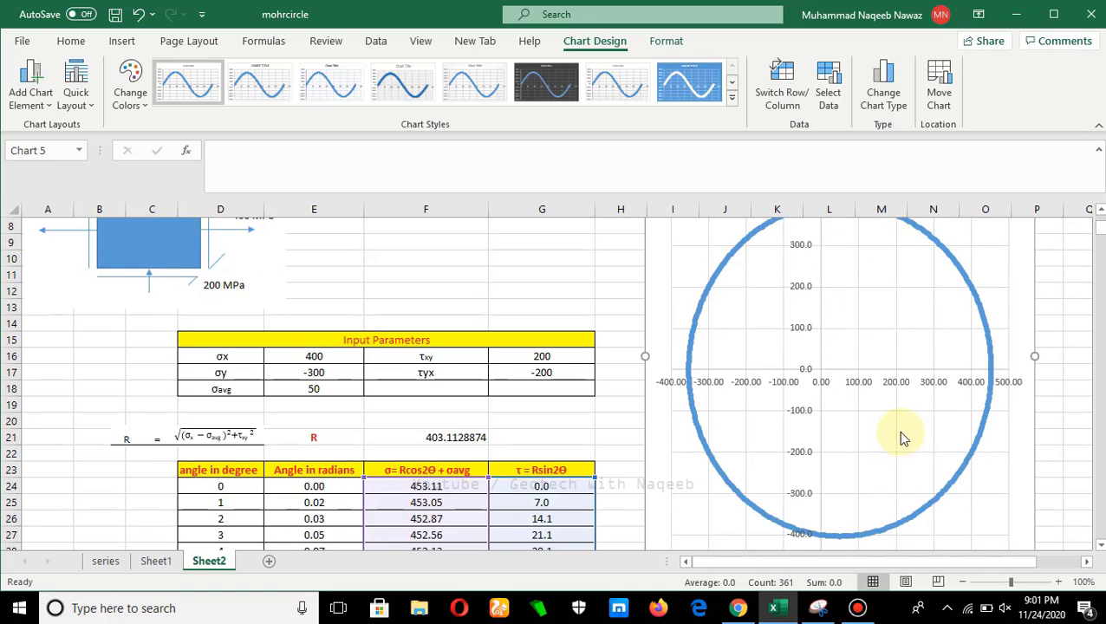
left_click_drag(839, 442, 839, 361)
scroll(854, 390, "up", 5)
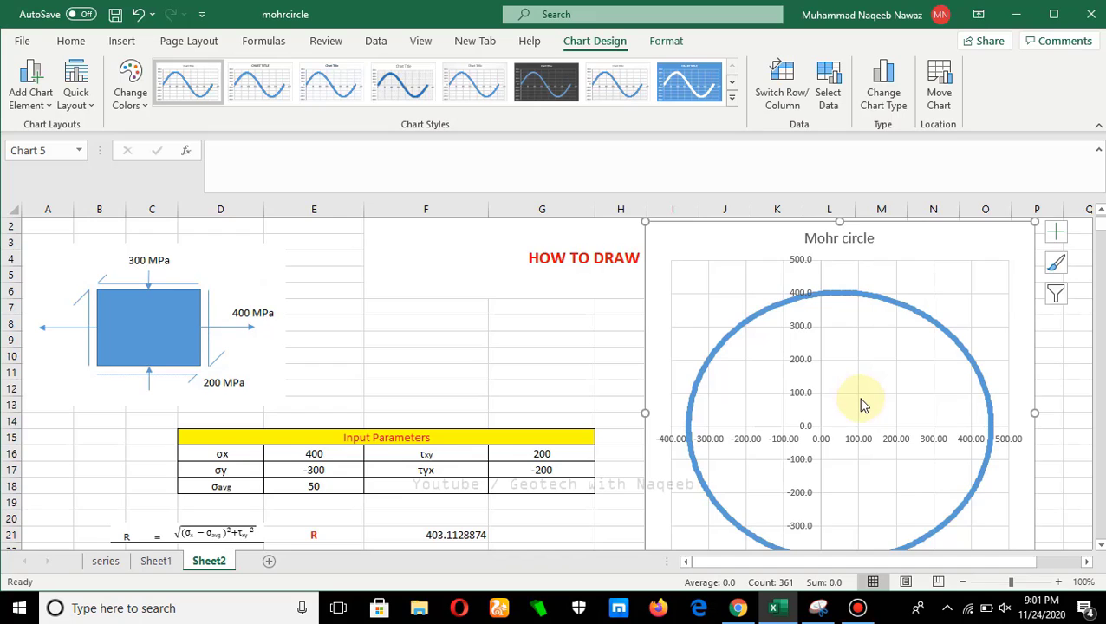
Move the chart down so it clears the HOW TO DRAW MOHR CIRCLE heading
scroll(862, 405, "down", 1)
scroll(859, 333, "up", 2)
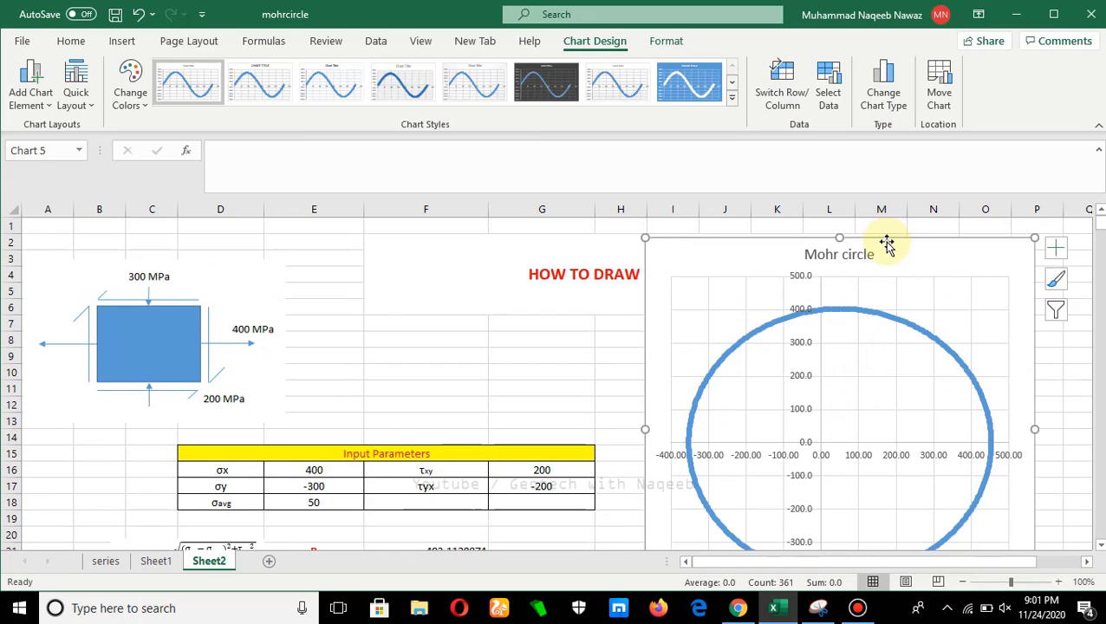
left_click_drag(886, 235, 899, 340)
scroll(898, 340, "down", 4)
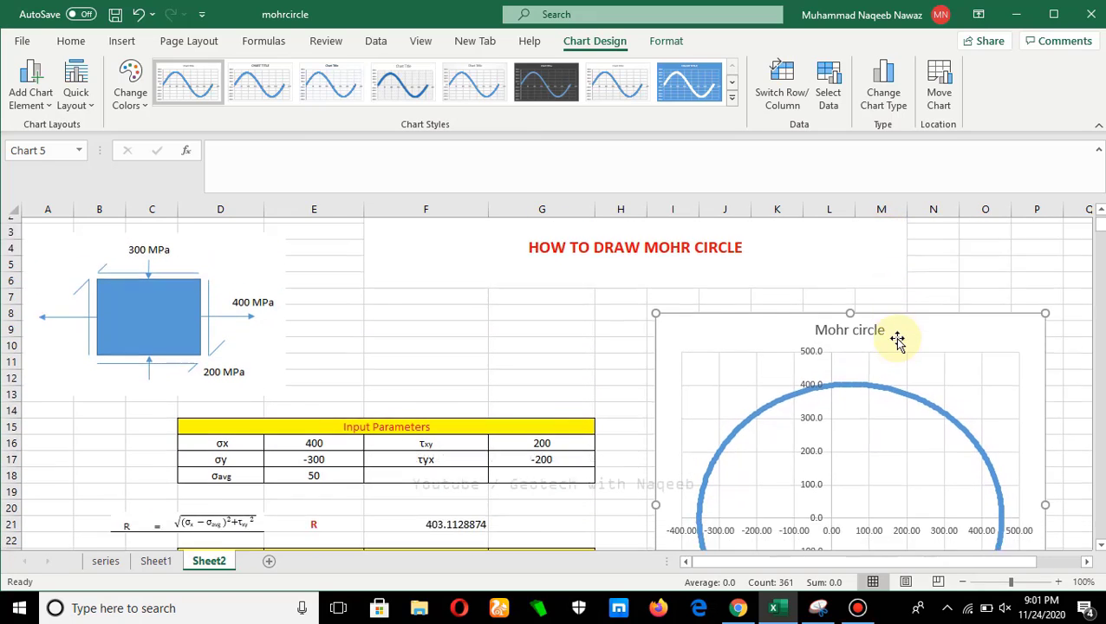
scroll(860, 398, "up", 1)
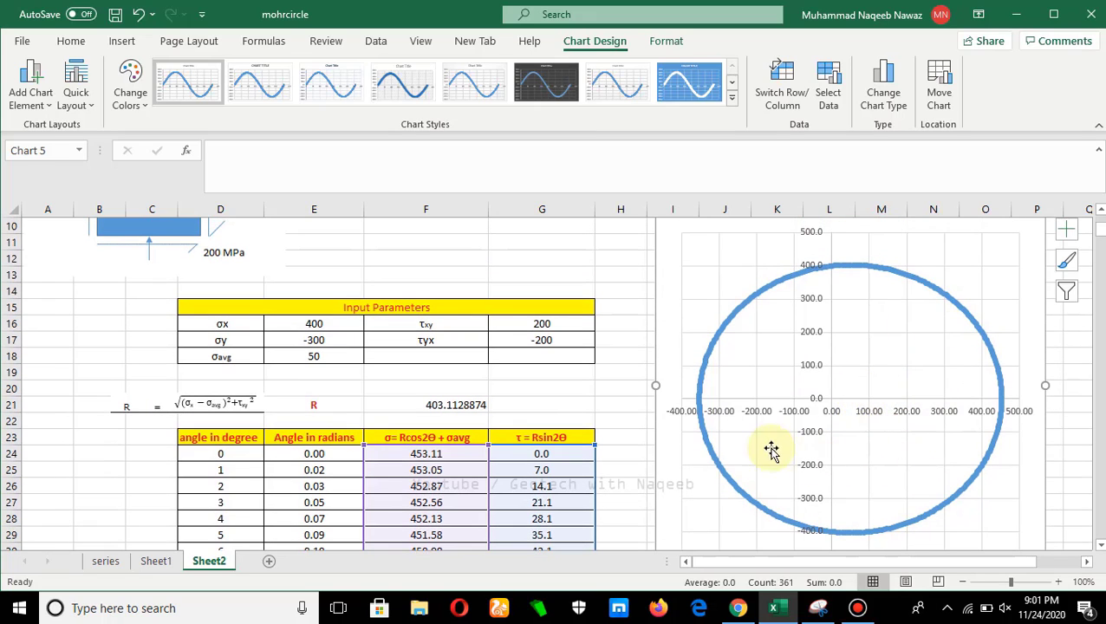
left_click(890, 350)
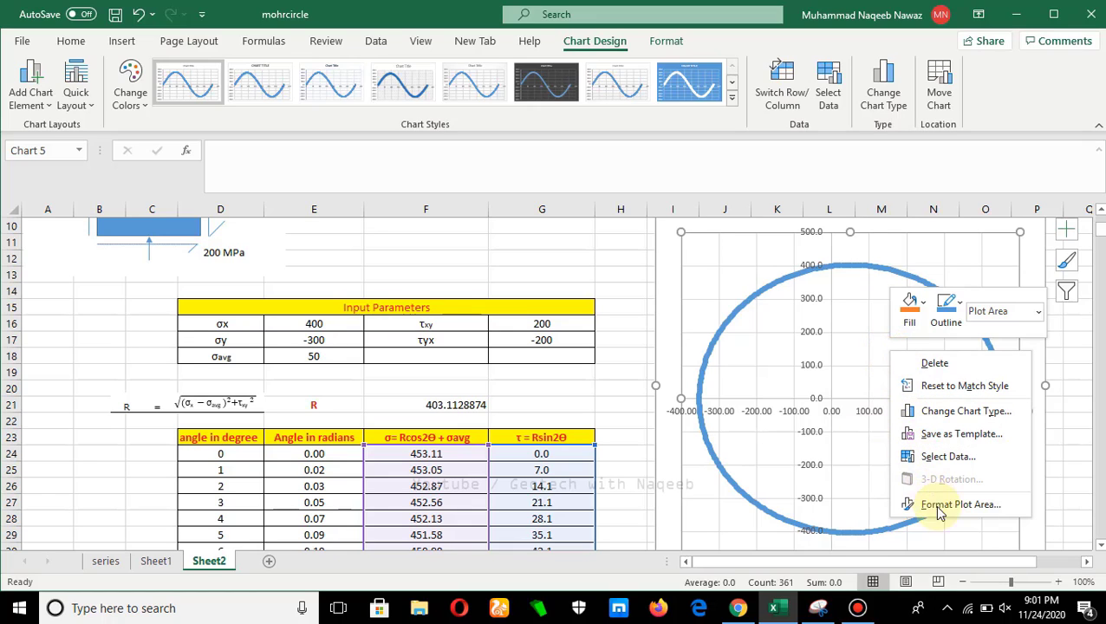
left_click(837, 378)
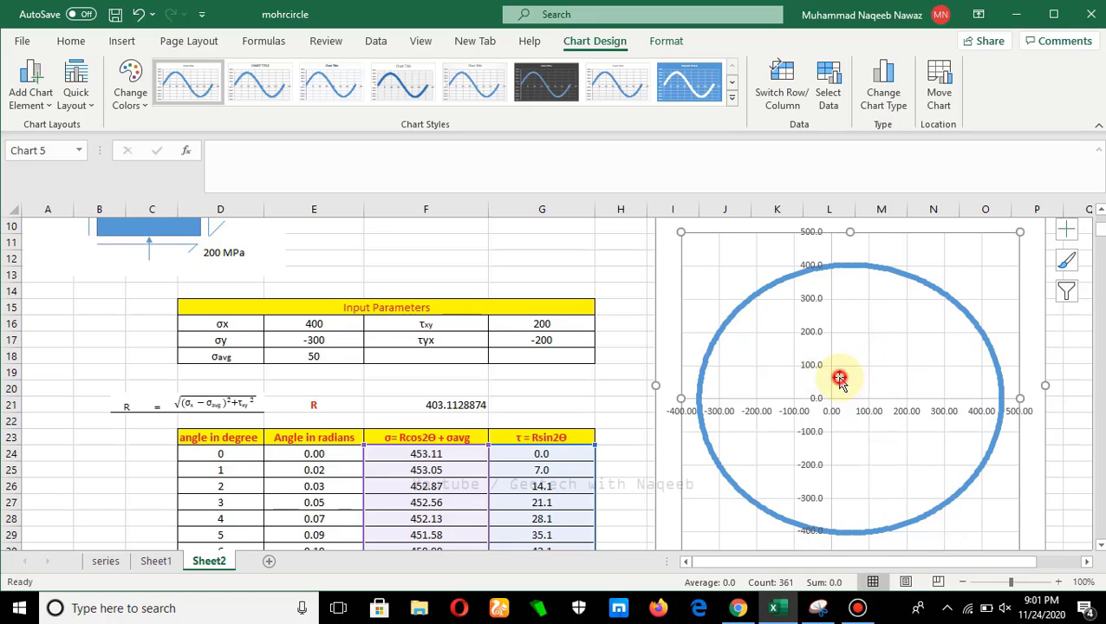
right_click(842, 395)
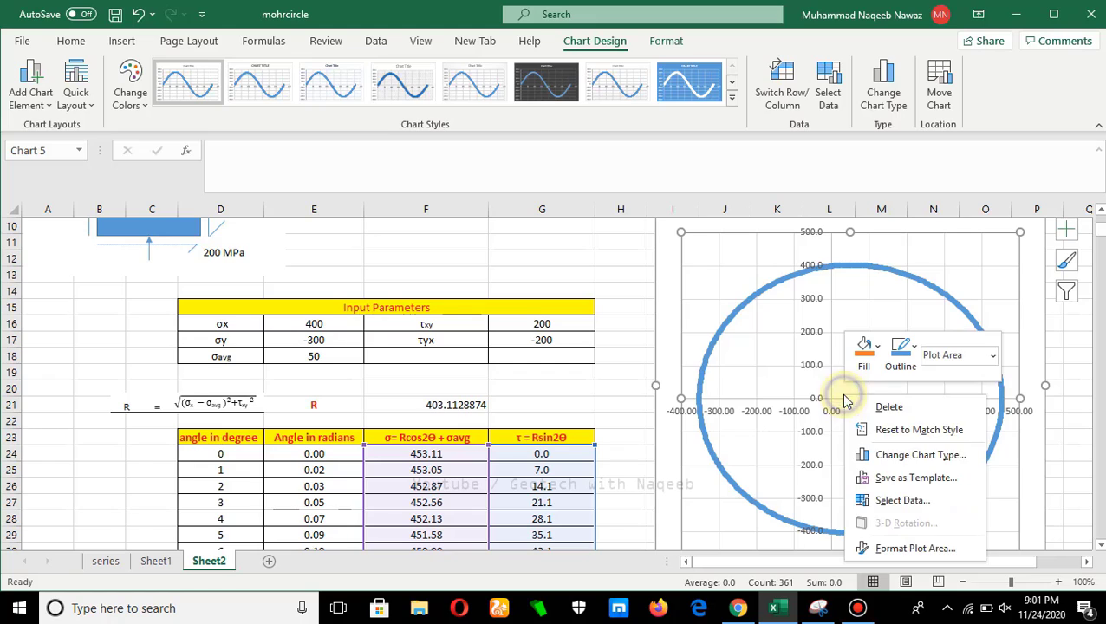
left_click(899, 547)
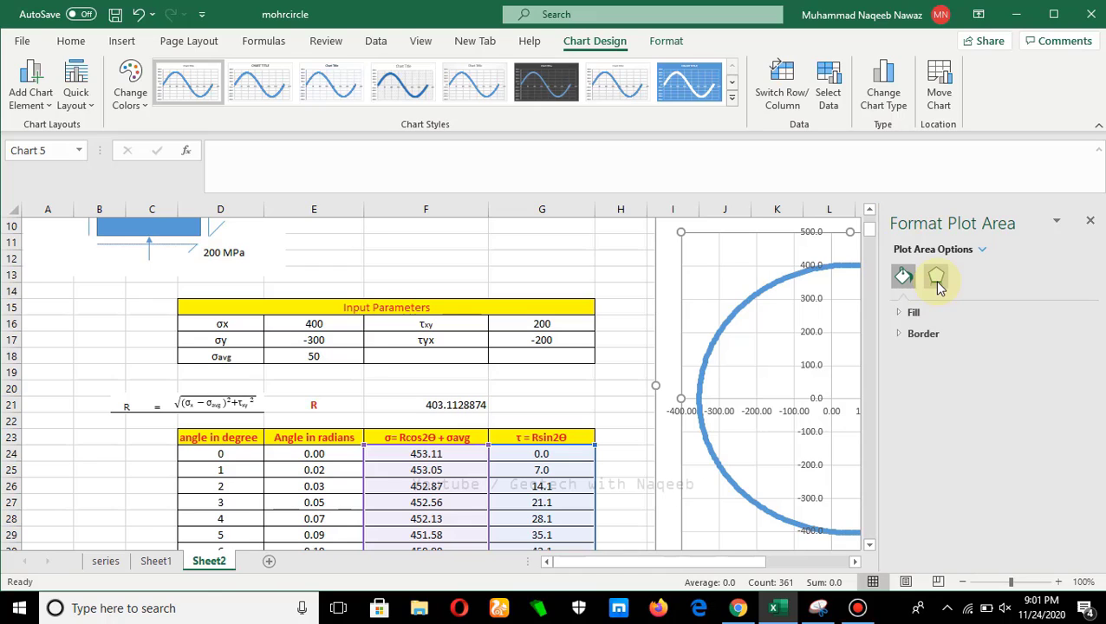
left_click(1090, 220)
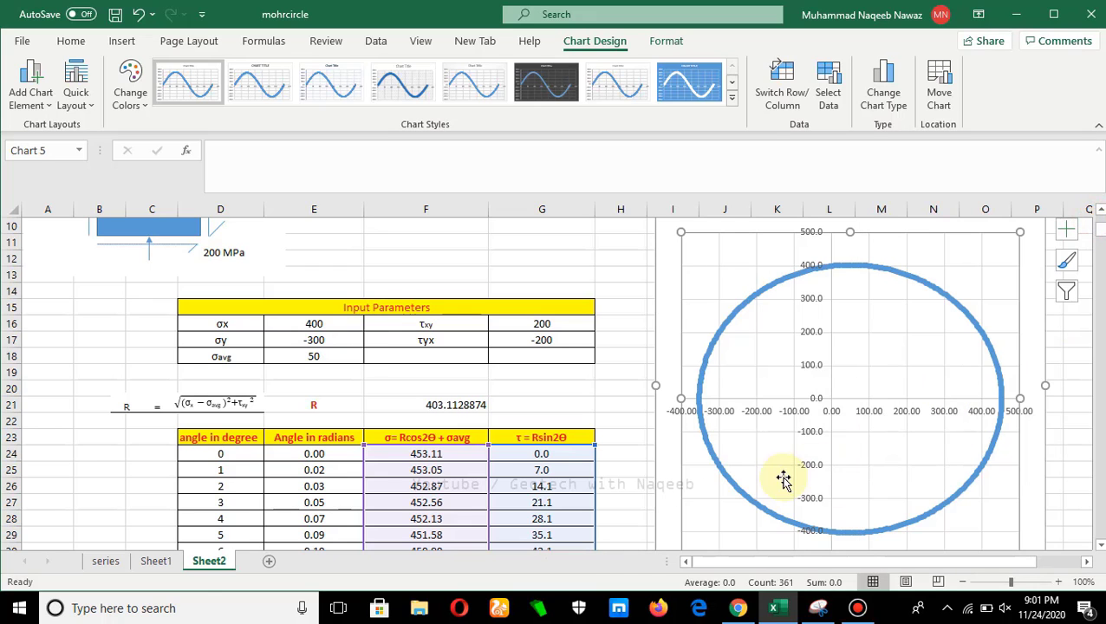
Add a second data series to the Mohr circle chart and name it Failure envelop
scroll(782, 479, "down", 1)
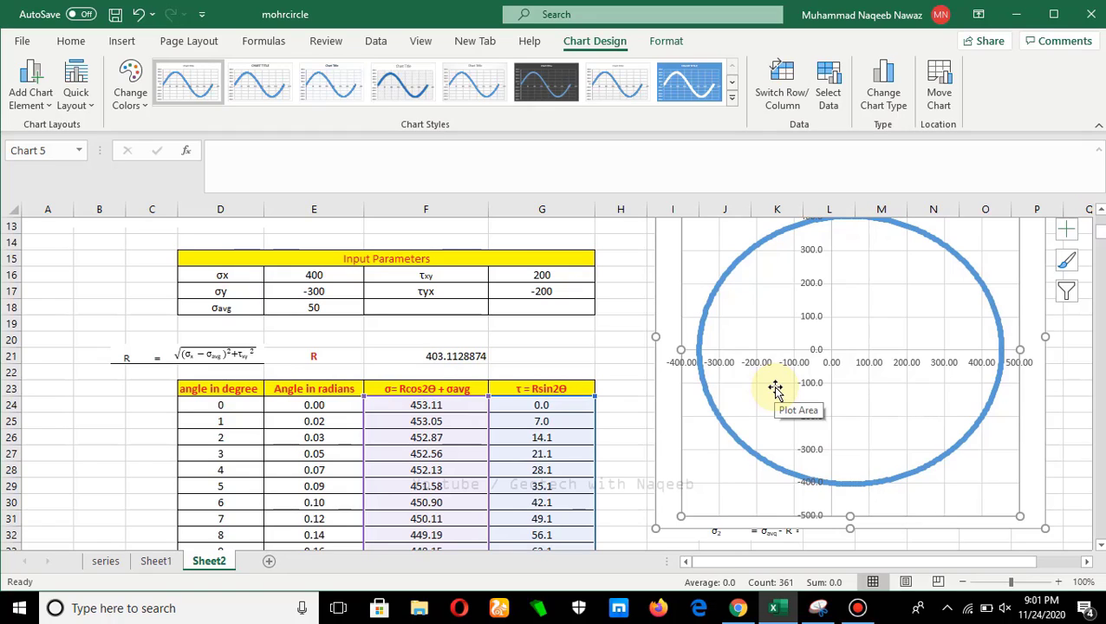
right_click(776, 390)
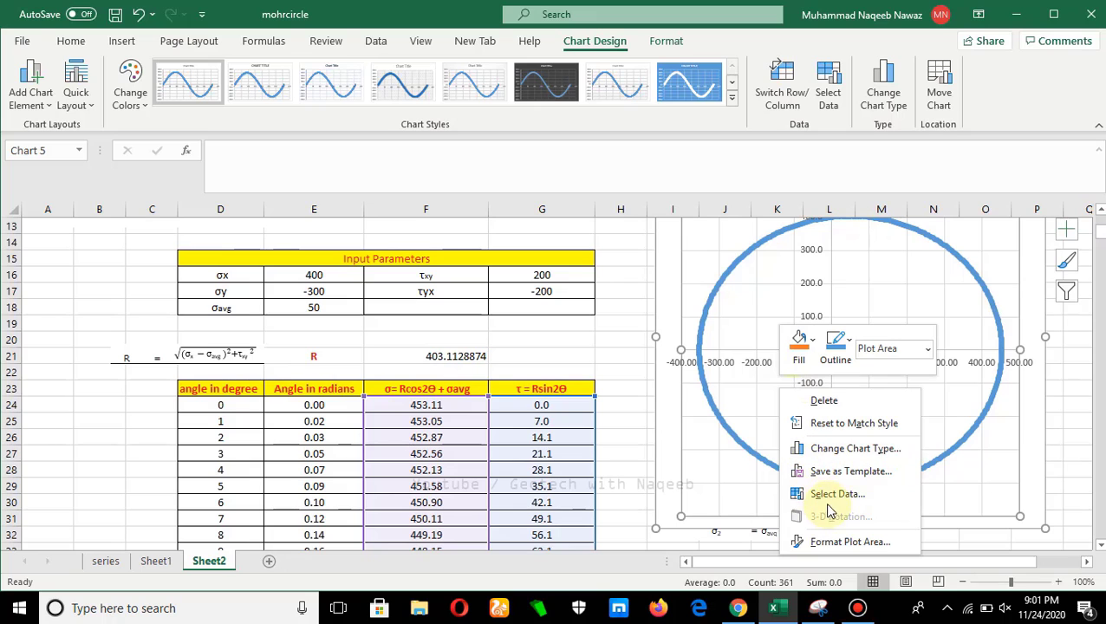
left_click(834, 494)
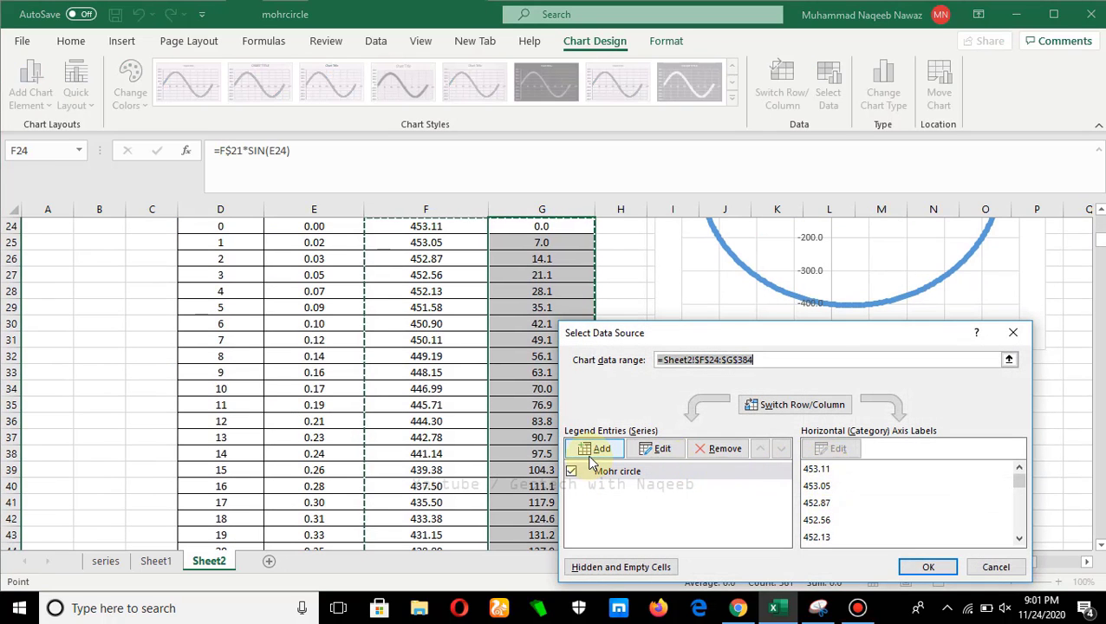
left_click(590, 455)
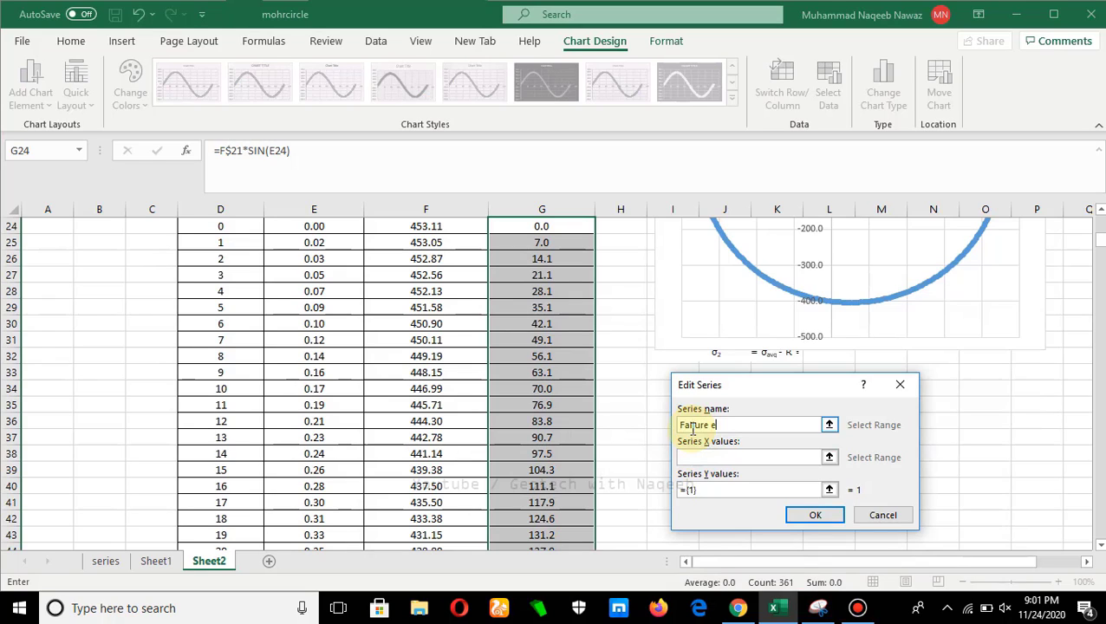
type("Failure envelop")
Set the Failure envelop series' X values to the normal stresses in E16:E18
left_click(829, 456)
scroll(501, 402, "up", 7)
scroll(450, 416, "down", 1)
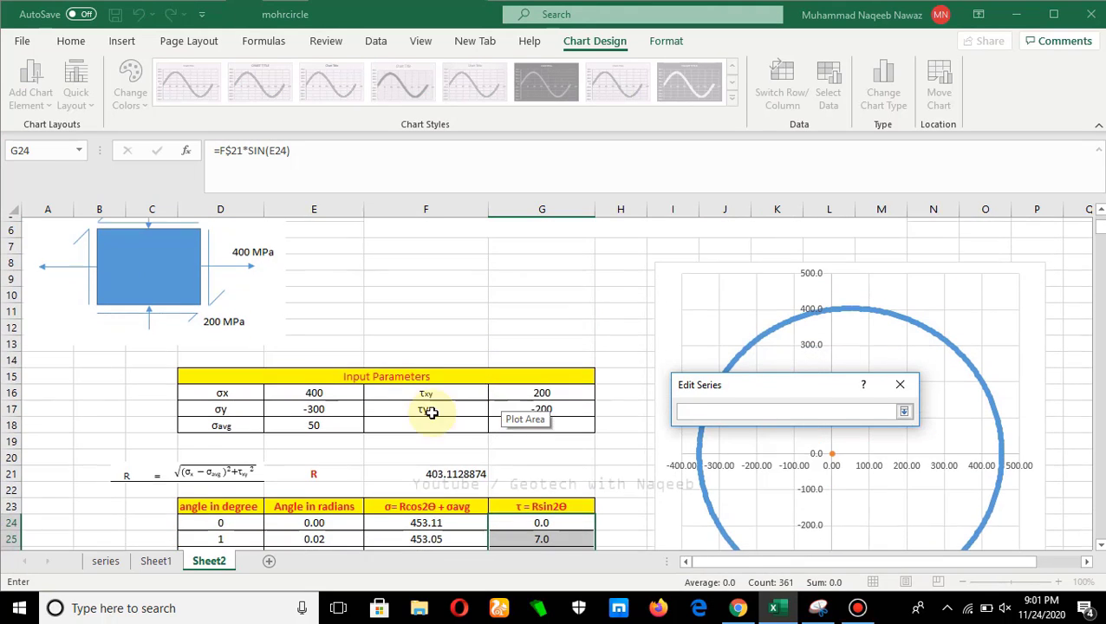
left_click_drag(284, 390, 288, 420)
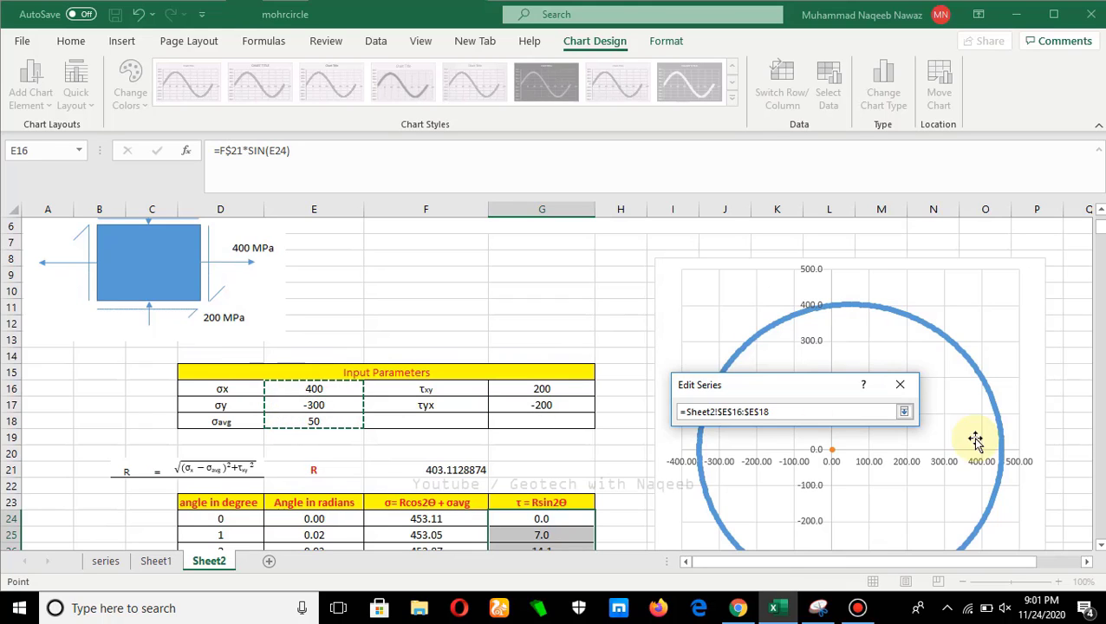
left_click(903, 411)
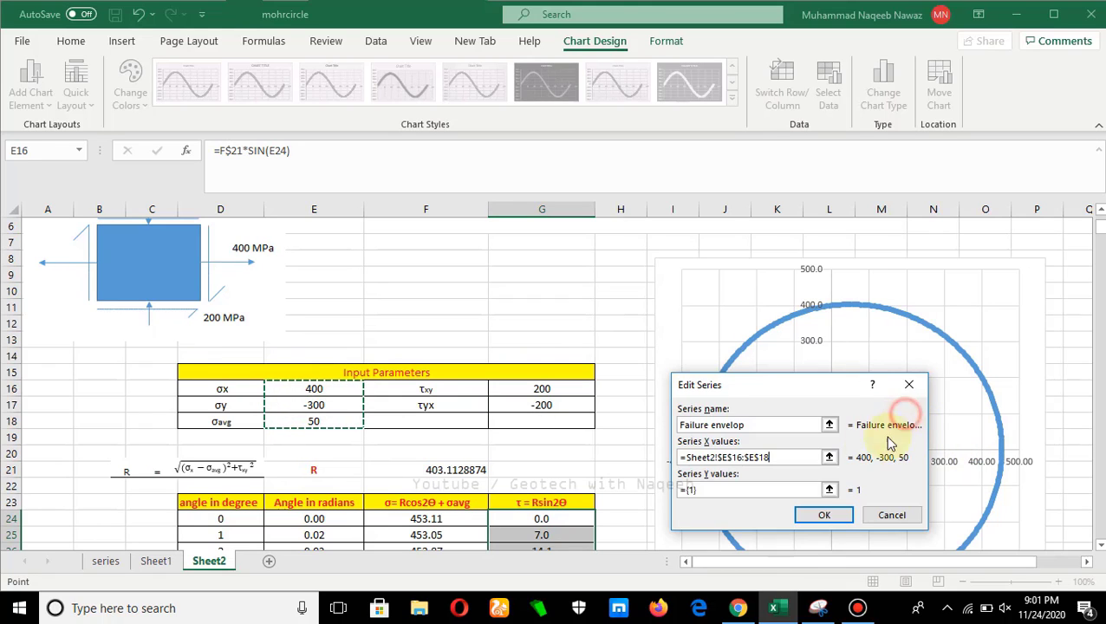
Set the Failure envelop series' Y values to the shear stresses in G16:G18 and apply the data source changes
left_click(829, 490)
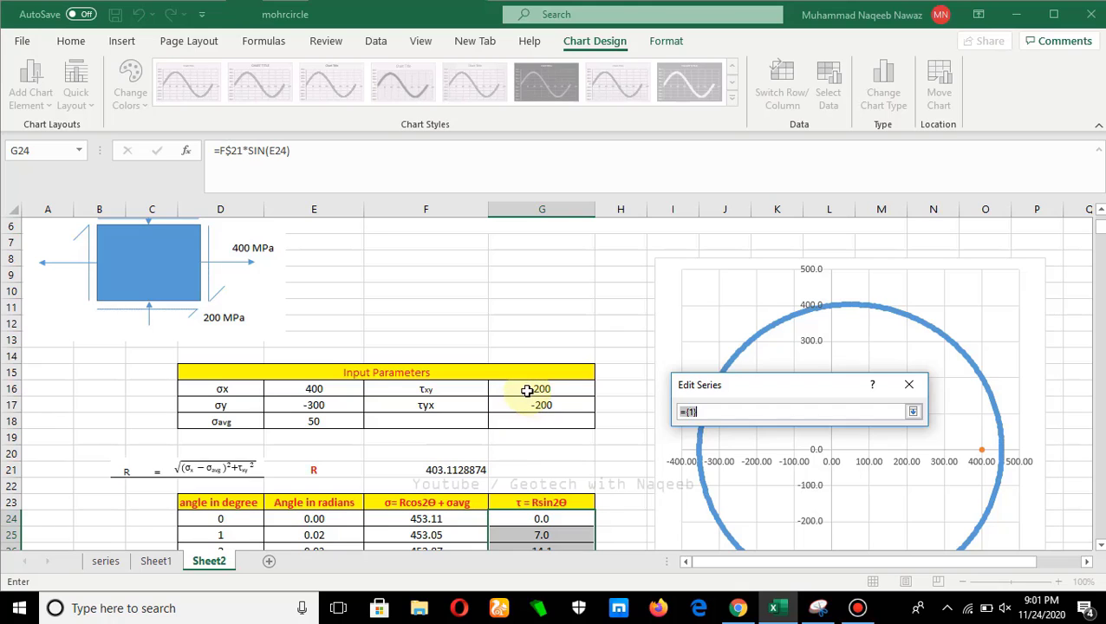
left_click_drag(526, 390, 525, 417)
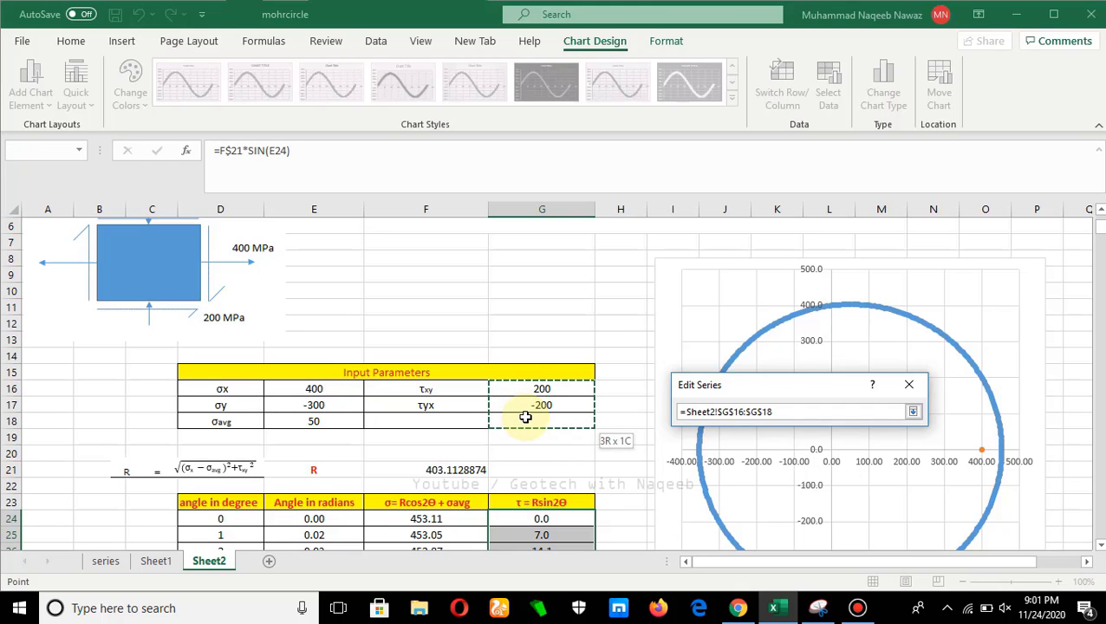
left_click(912, 412)
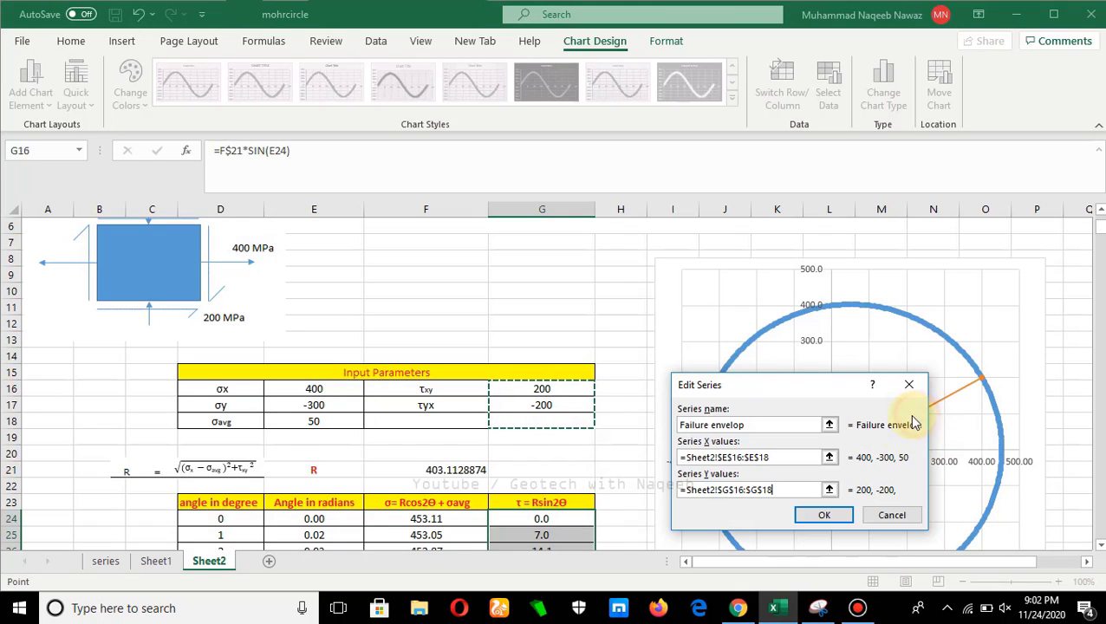
left_click(823, 515)
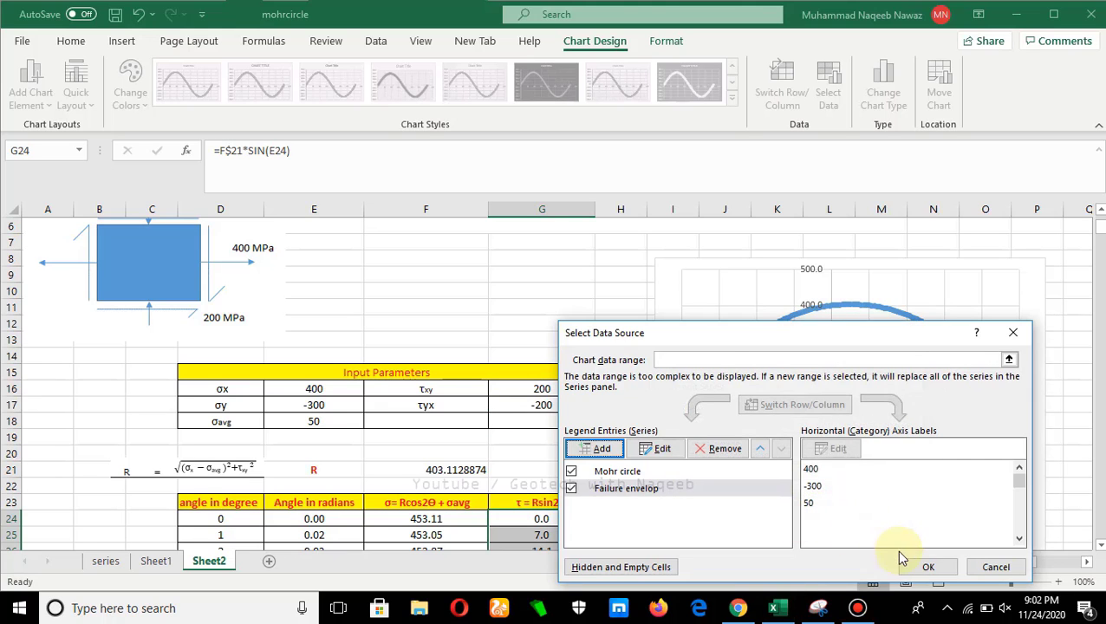
left_click(924, 567)
scroll(846, 512, "down", 1)
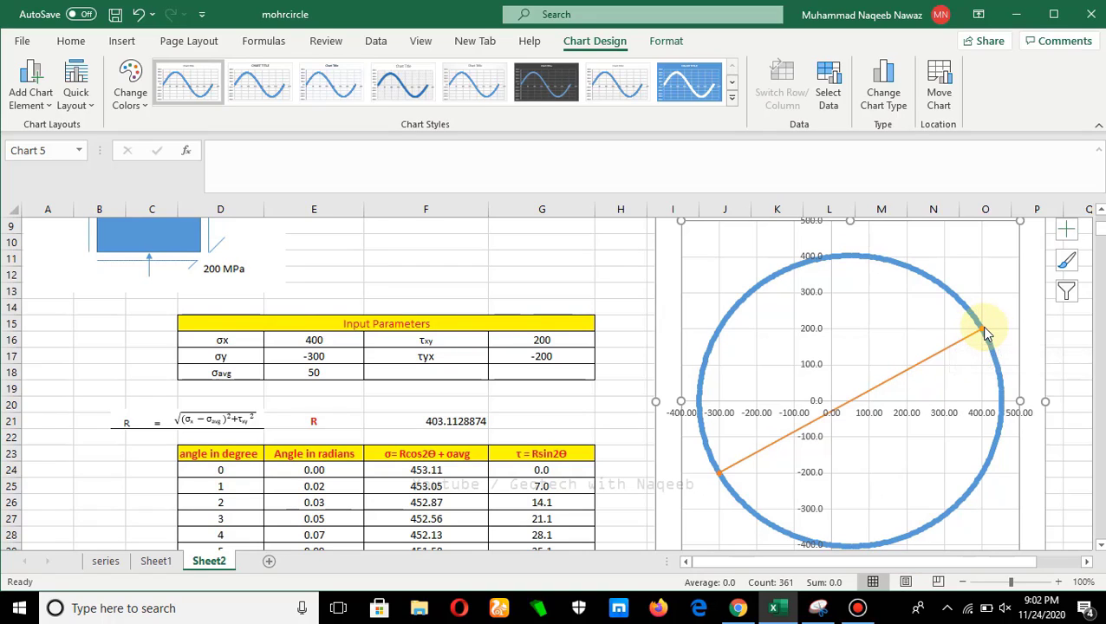
mouse_move(720, 476)
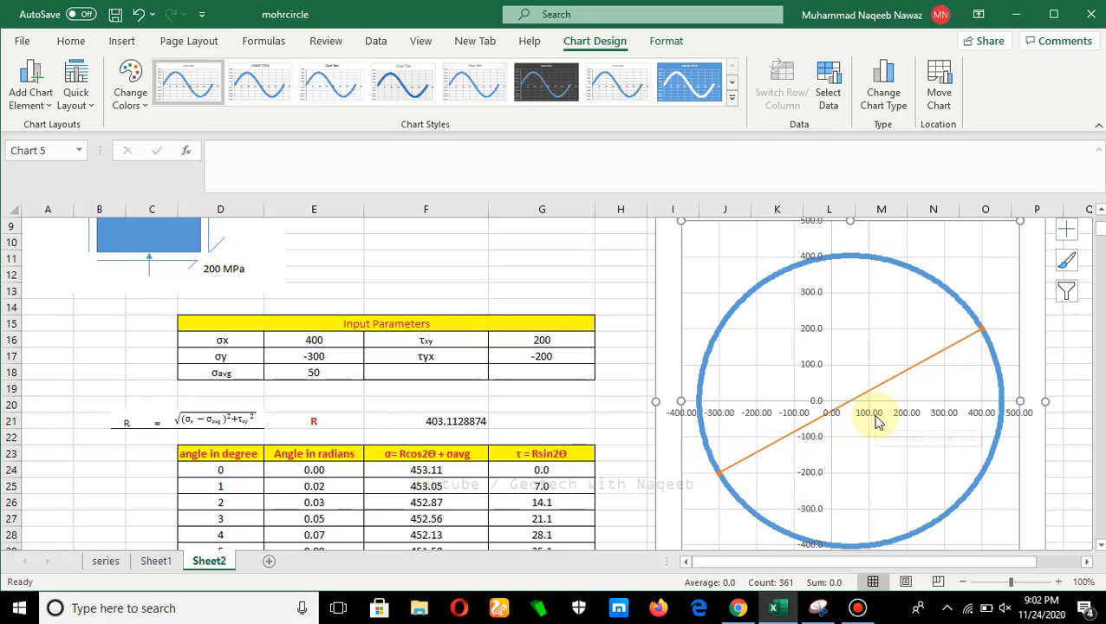
mouse_move(854, 409)
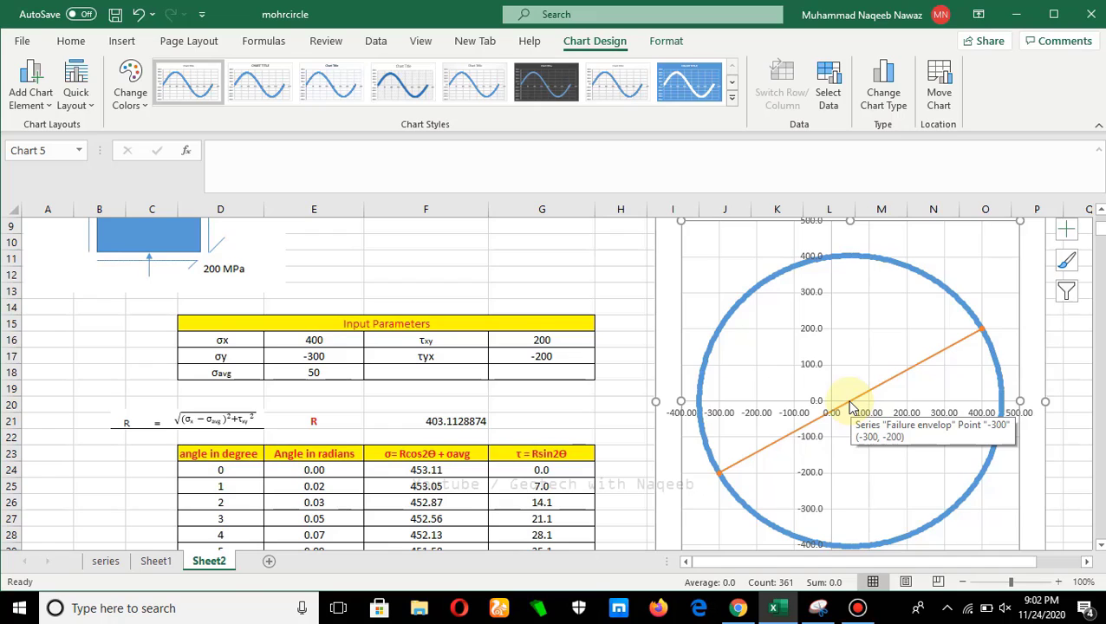
Move the picture with the σ1 and σ2 formulas down so it clears the chart's lower edge
scroll(849, 406, "down", 5)
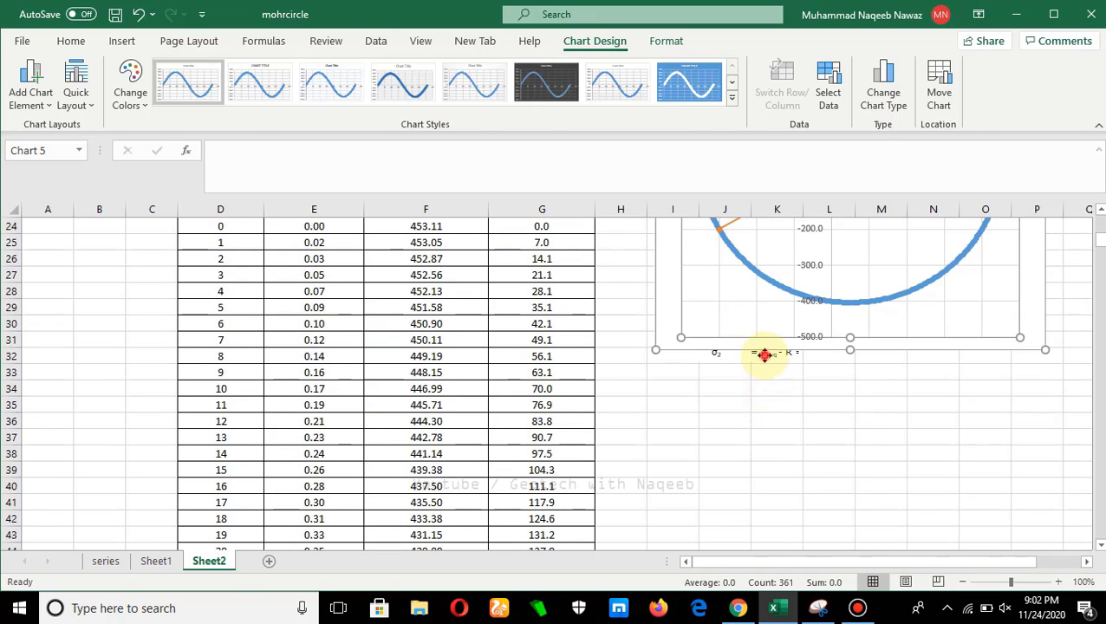
left_click(765, 355)
left_click_drag(768, 334, 773, 423)
left_click(832, 423)
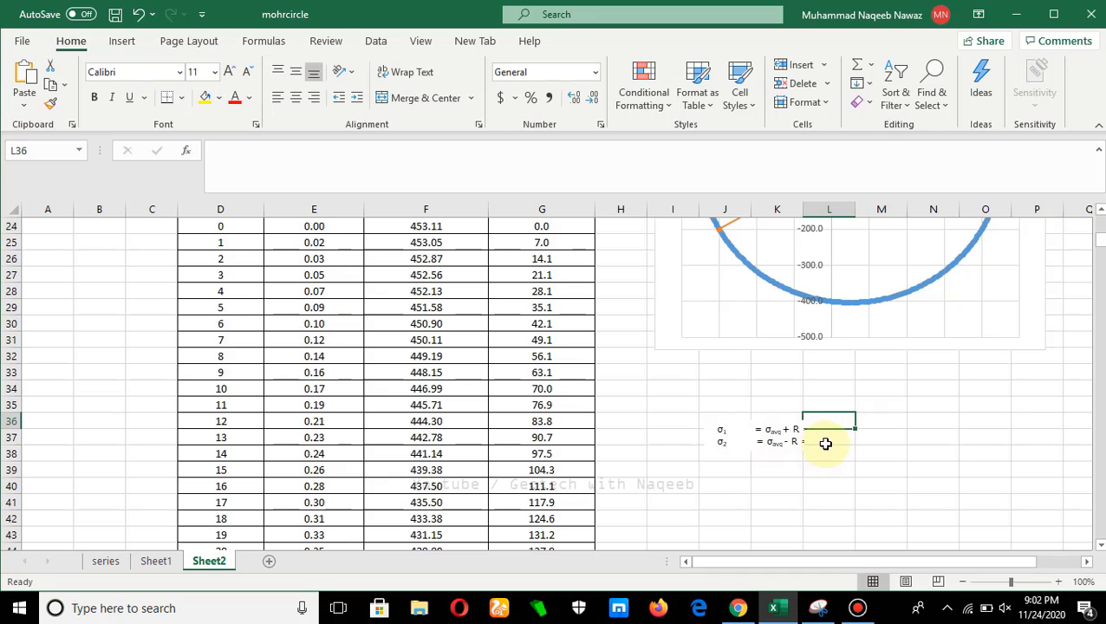
left_click(832, 440)
Calculate σ1 in M37 with the formula =E18+F21
left_click(869, 435)
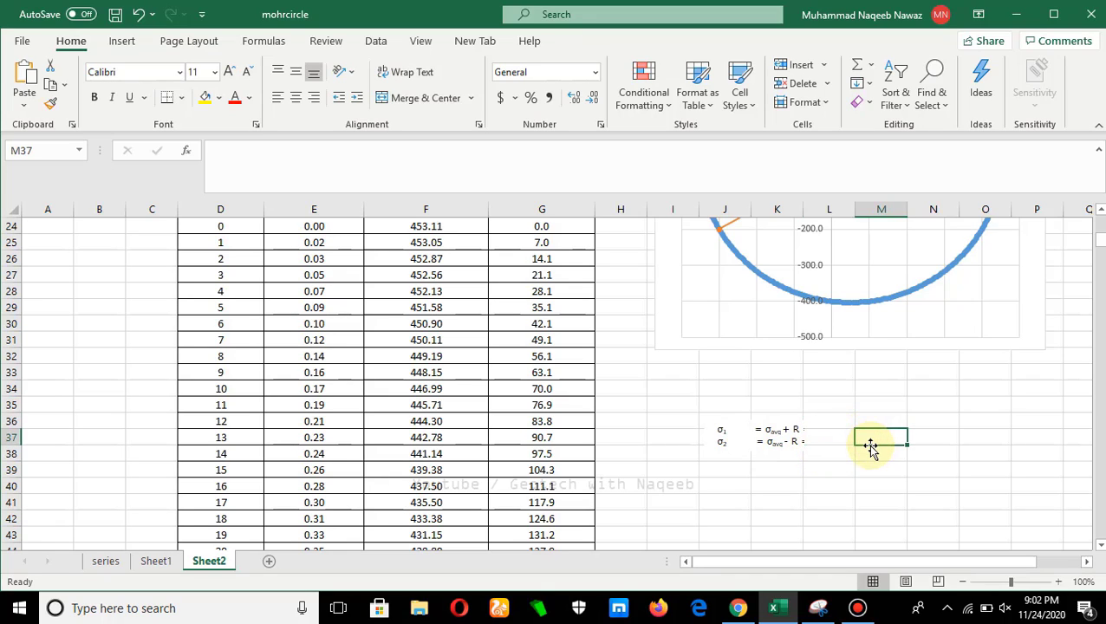
type("=")
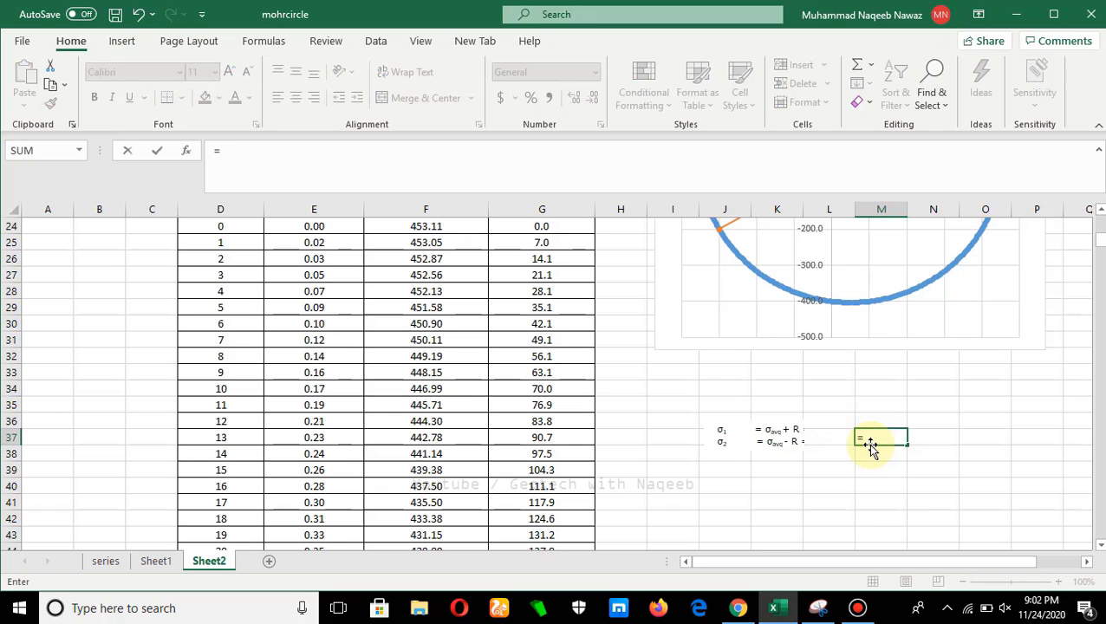
scroll(622, 454, "up", 6)
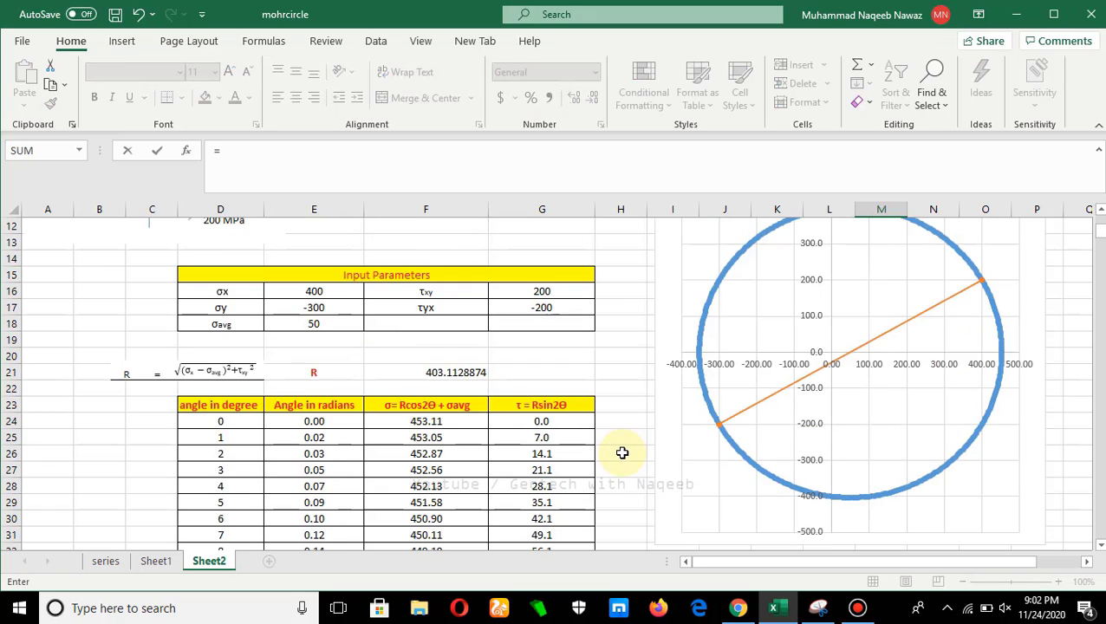
scroll(623, 454, "down", 1)
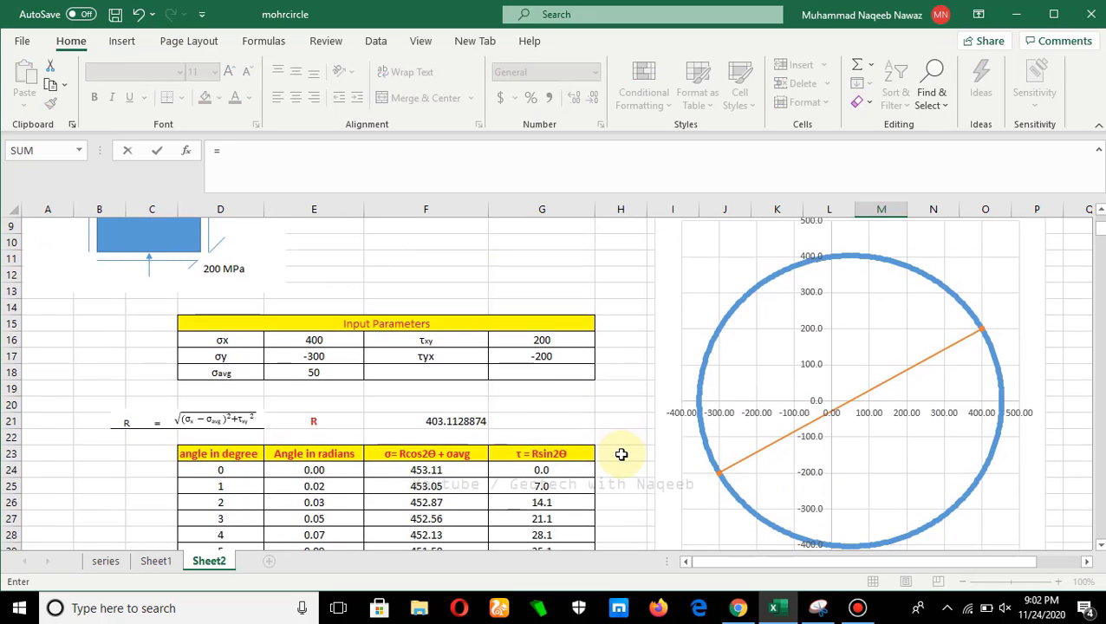
left_click(306, 372)
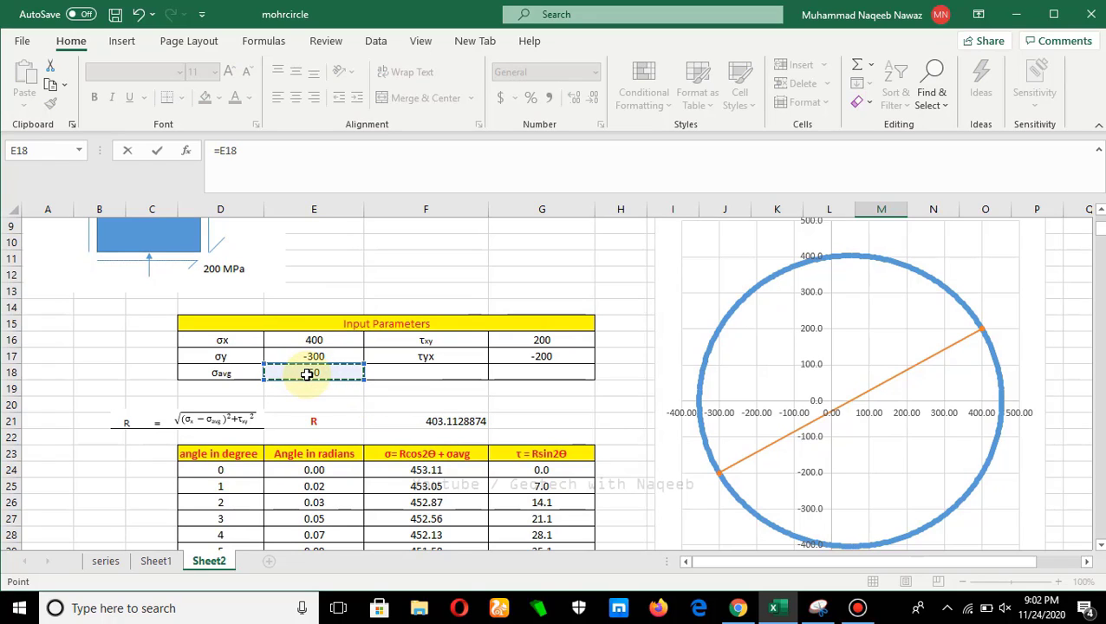
type("+")
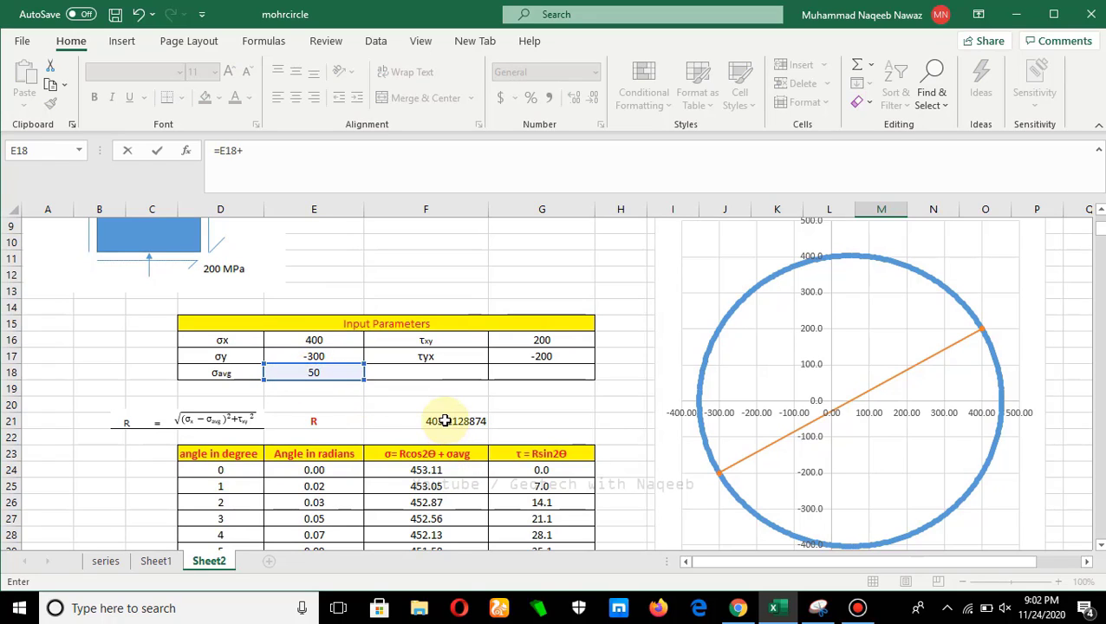
left_click(444, 421)
key("Return")
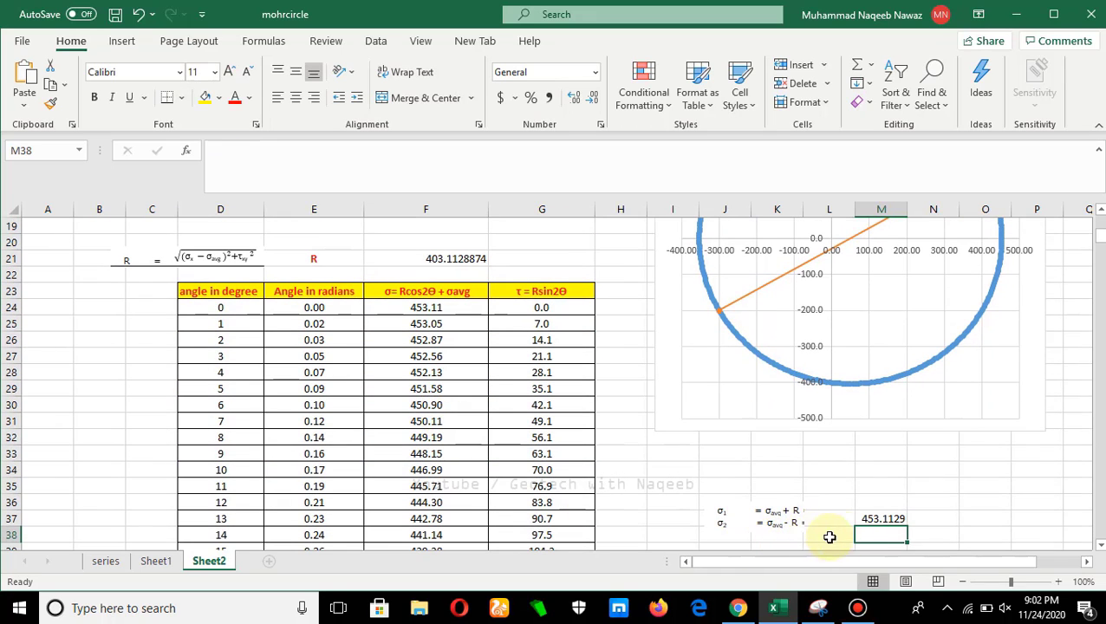
Move the σ1 and σ2 formula picture right beside column M and calculate σ2 in M38 with =E18-F21
left_click(778, 513)
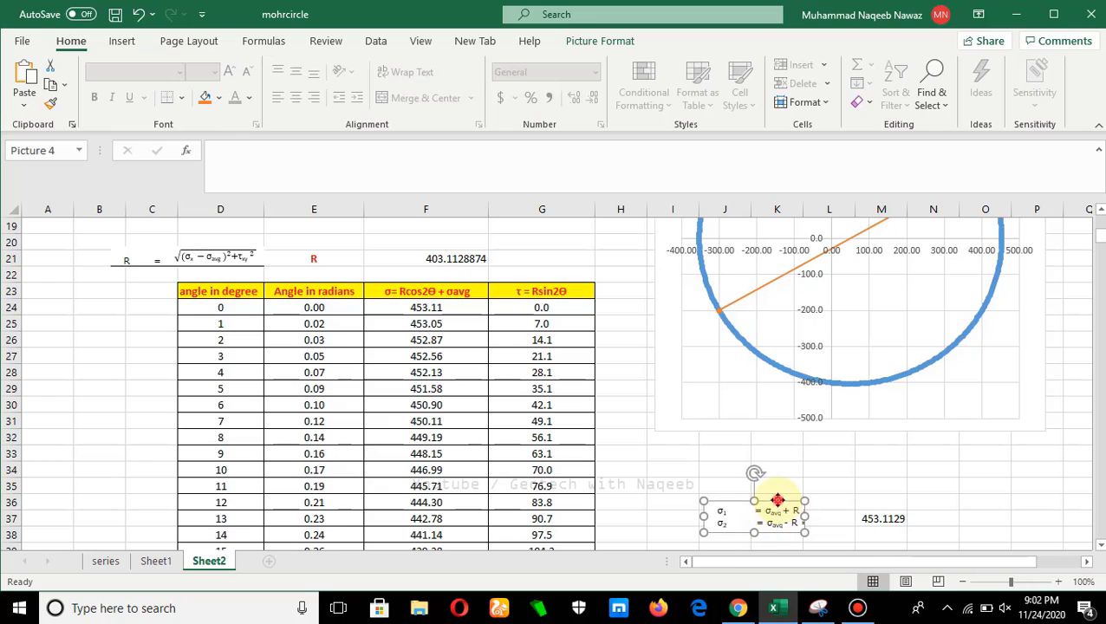
left_click_drag(774, 506, 821, 510)
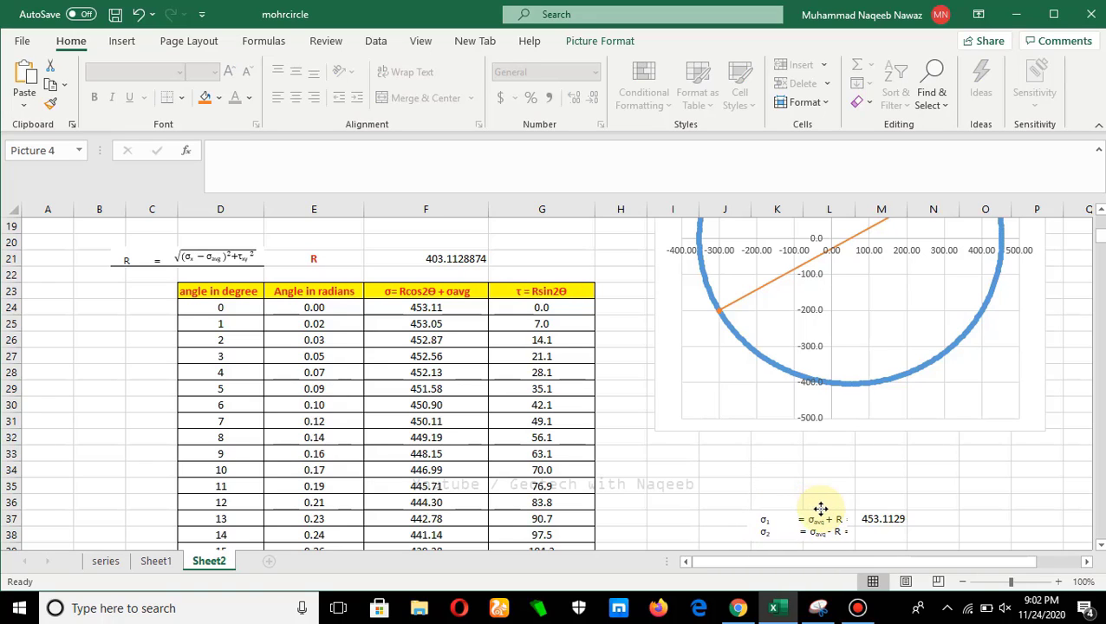
left_click(870, 532)
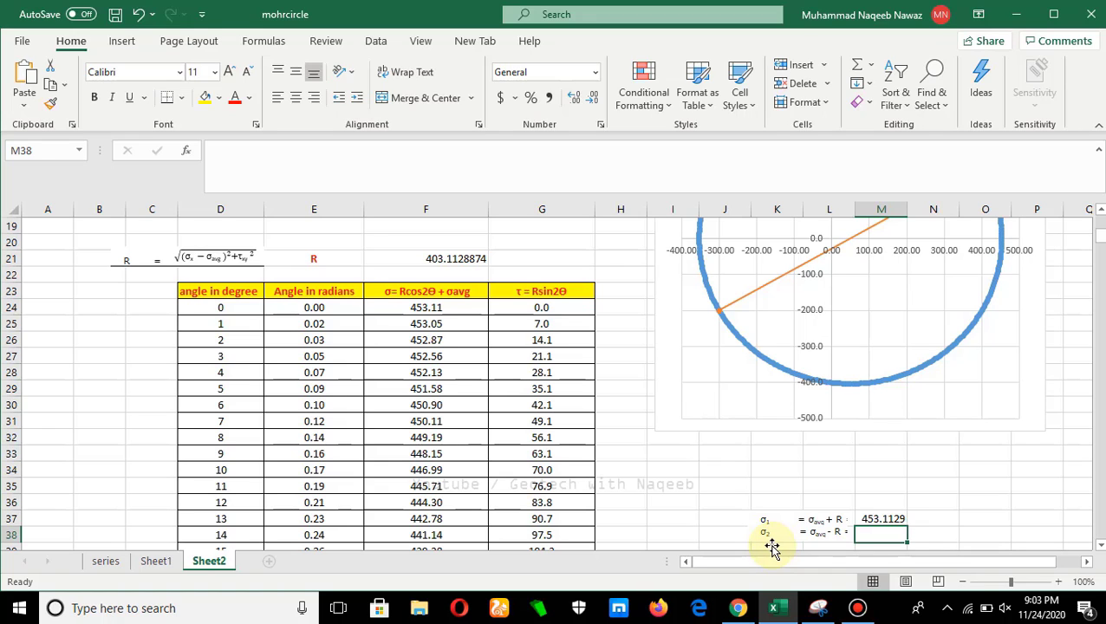
type("=")
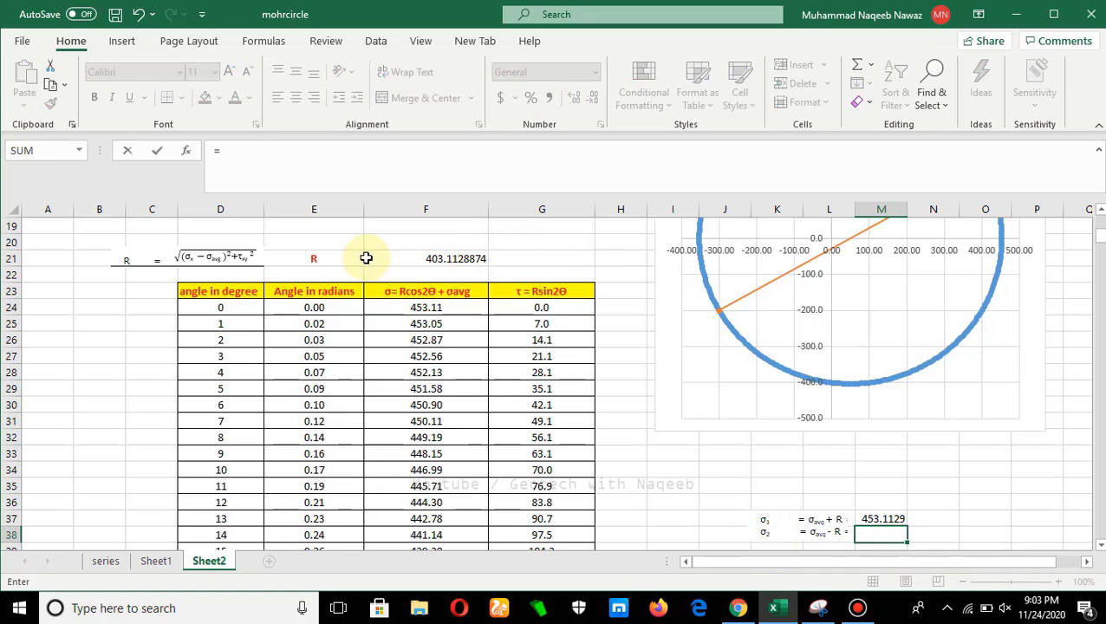
scroll(366, 259, "up", 2)
left_click(312, 308)
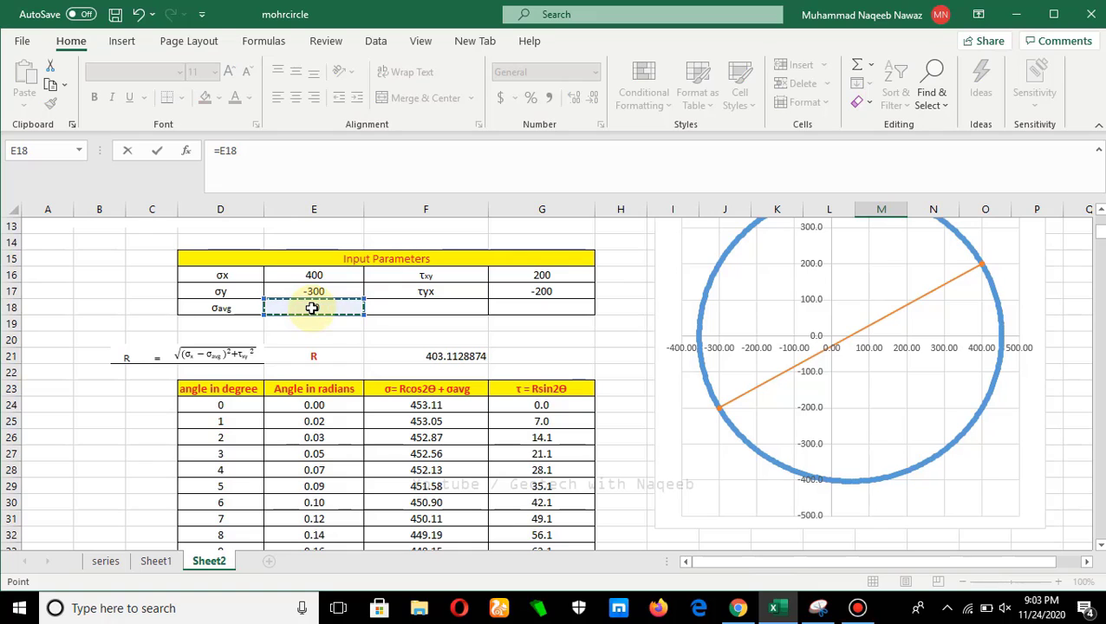
type("-")
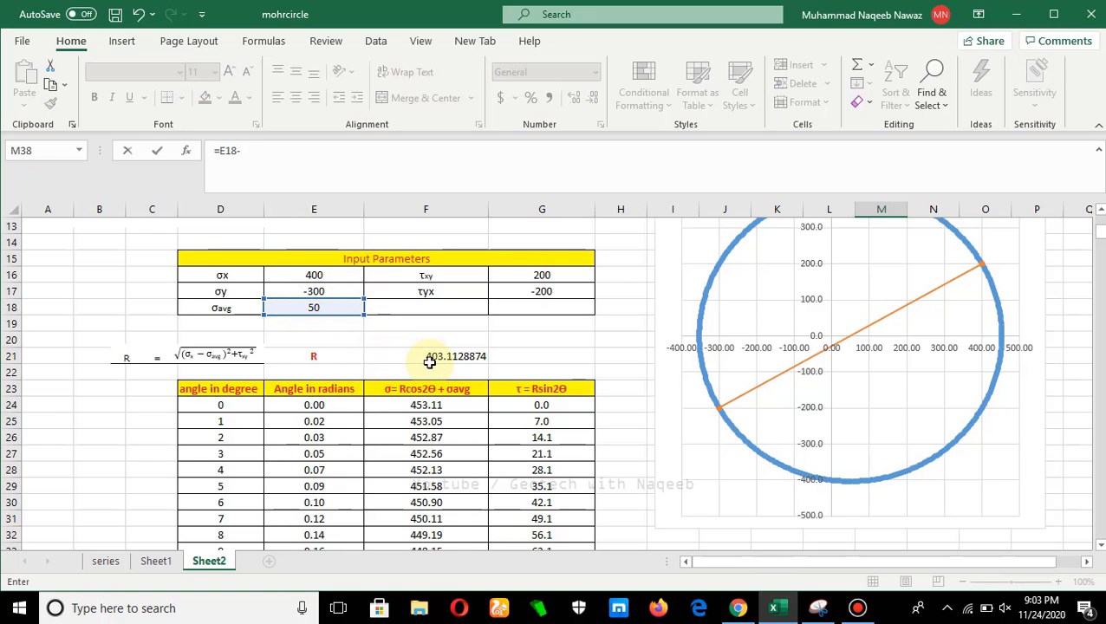
left_click(430, 357)
key("Return")
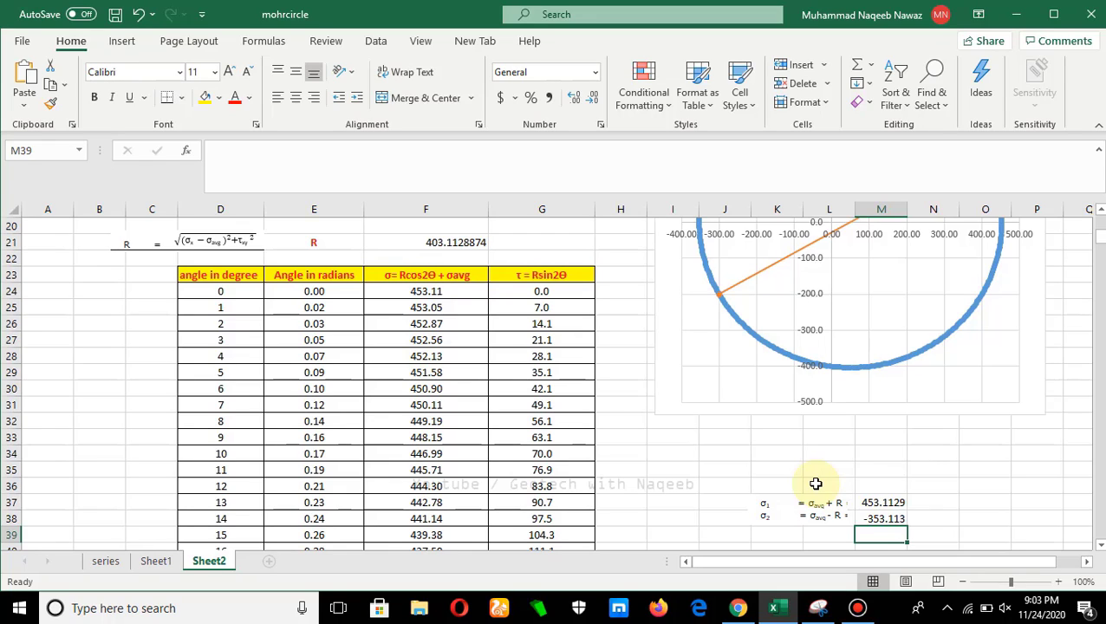
scroll(711, 457, "up", 5)
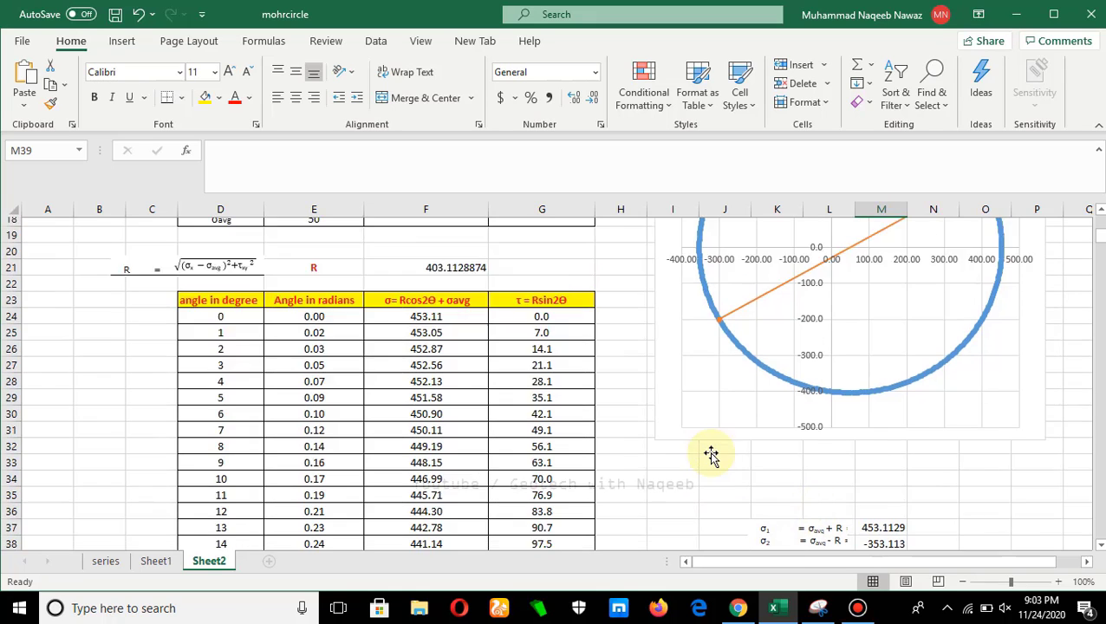
scroll(883, 396, "down", 1)
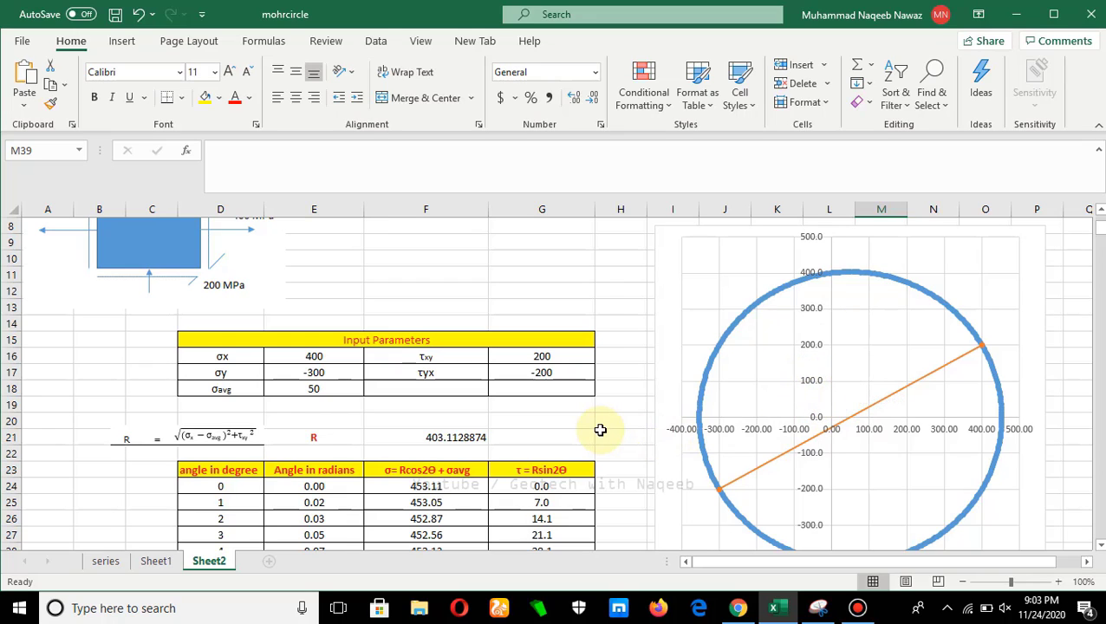
scroll(598, 431, "up", 3)
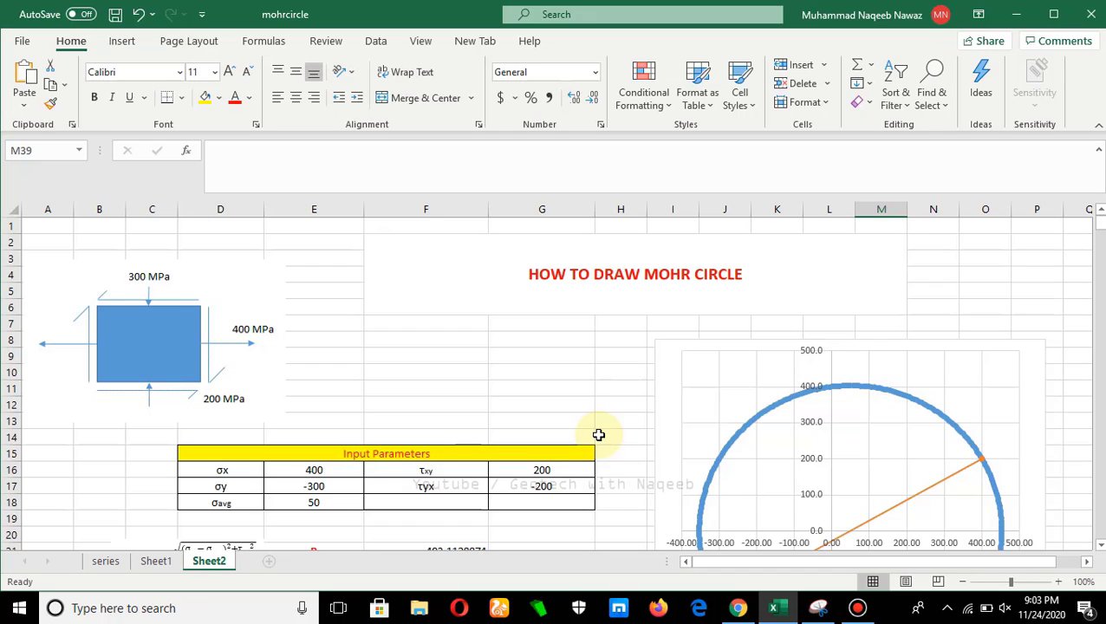
scroll(741, 470, "down", 1)
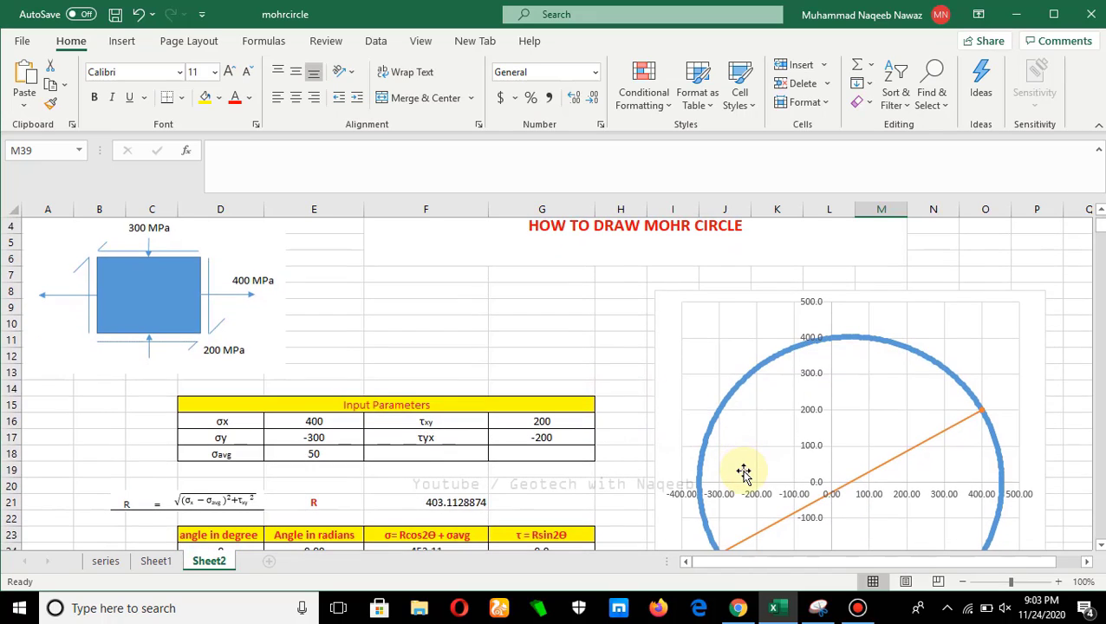